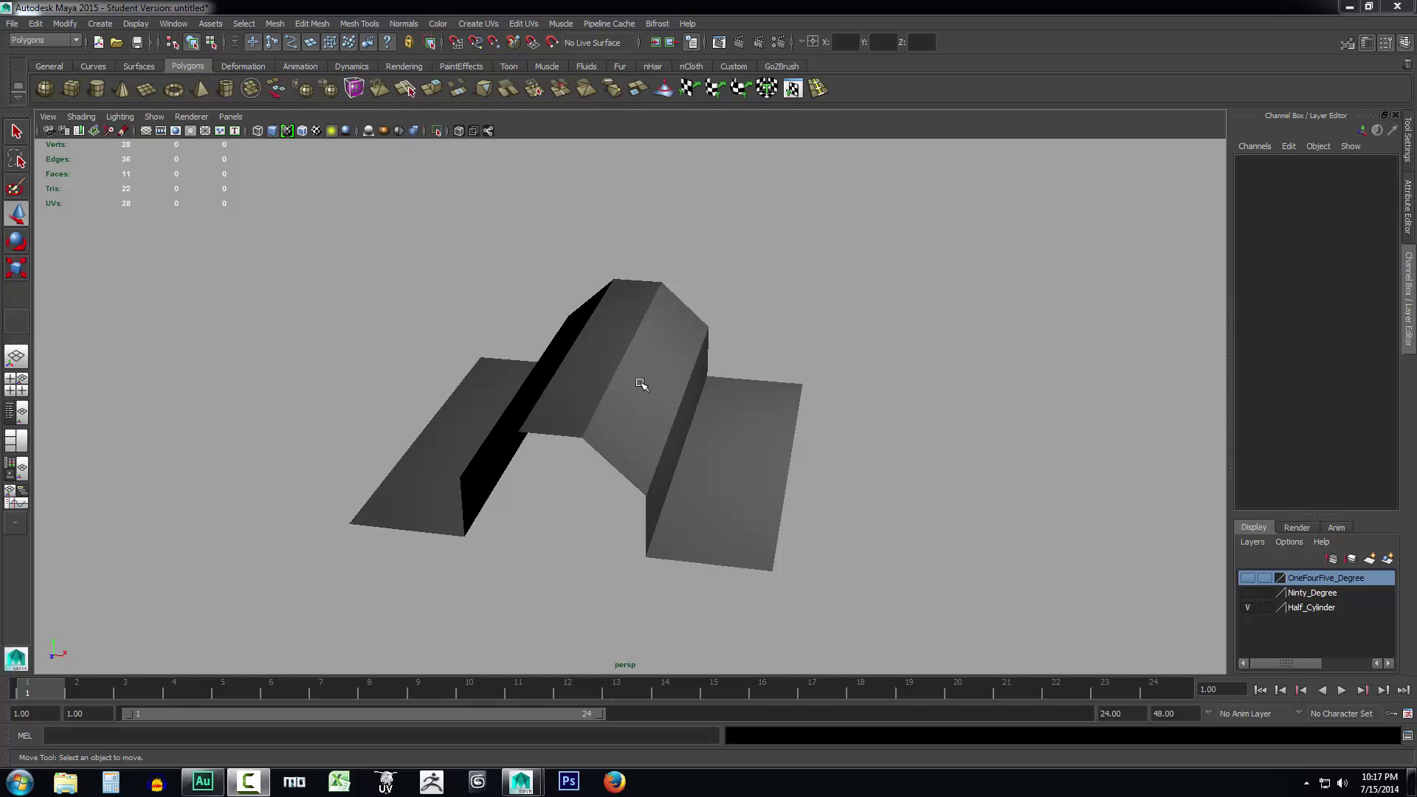
Select the half-cylinder mesh's right-hand top lengthwise edge in edge mode and apply Soften Edge
click(646, 385)
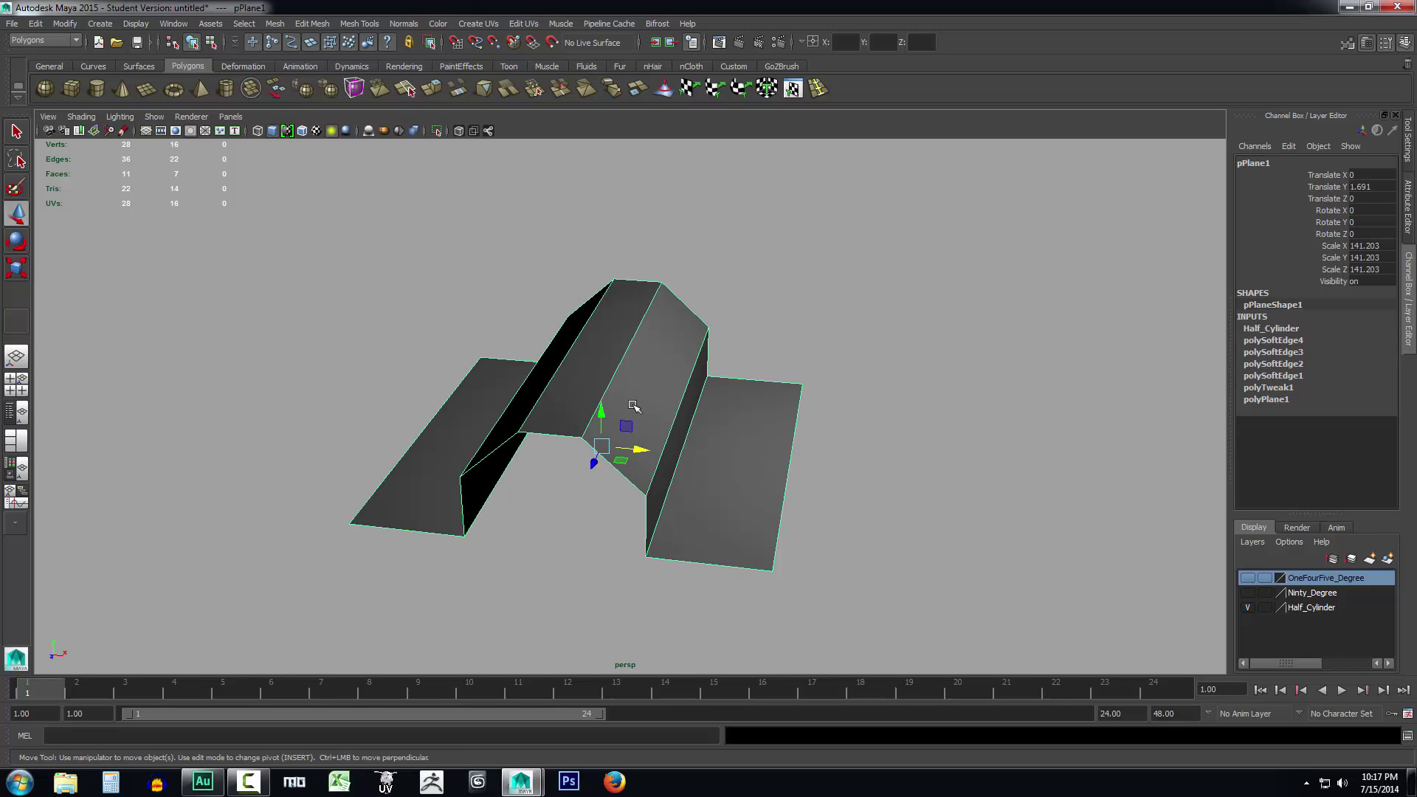
right_click(636, 378)
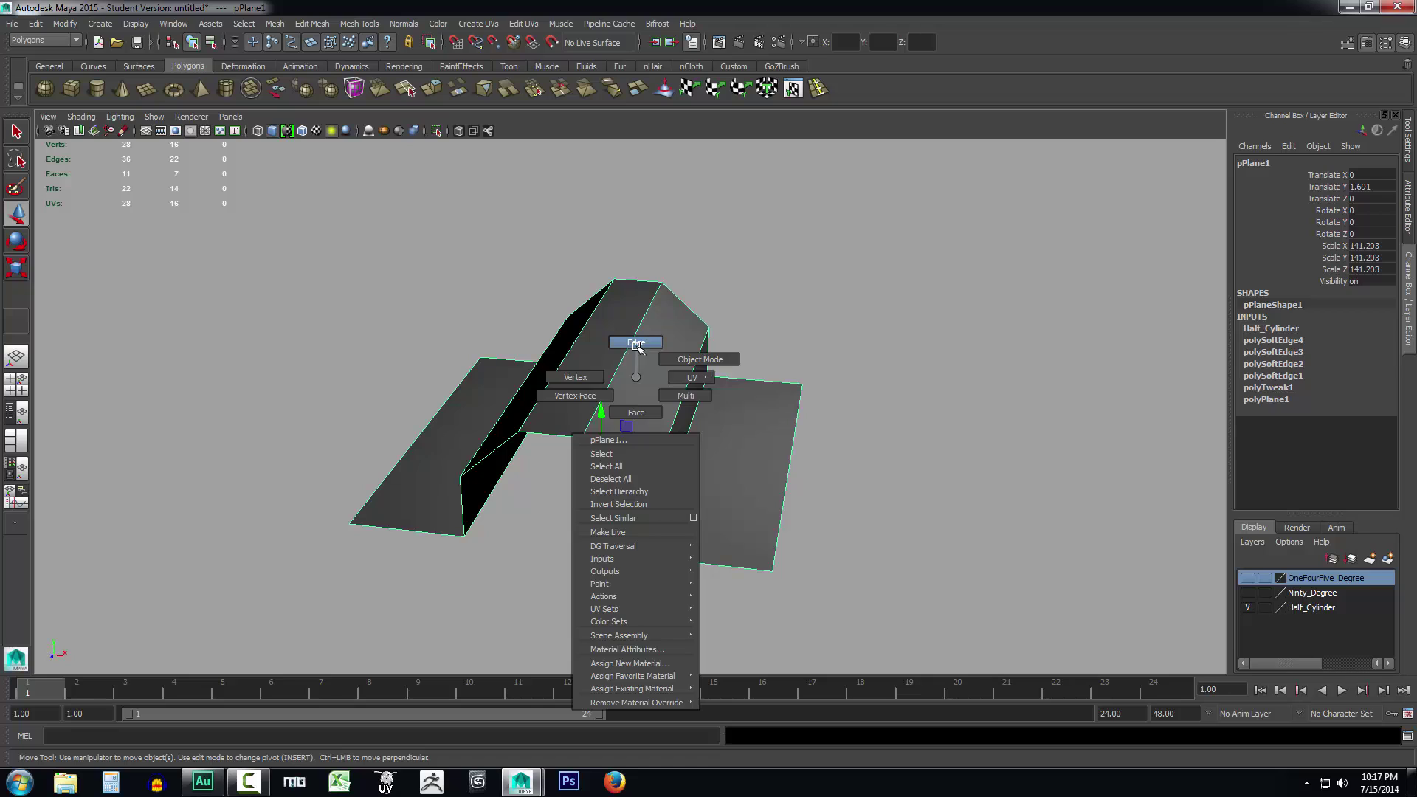
click(636, 342)
click(634, 373)
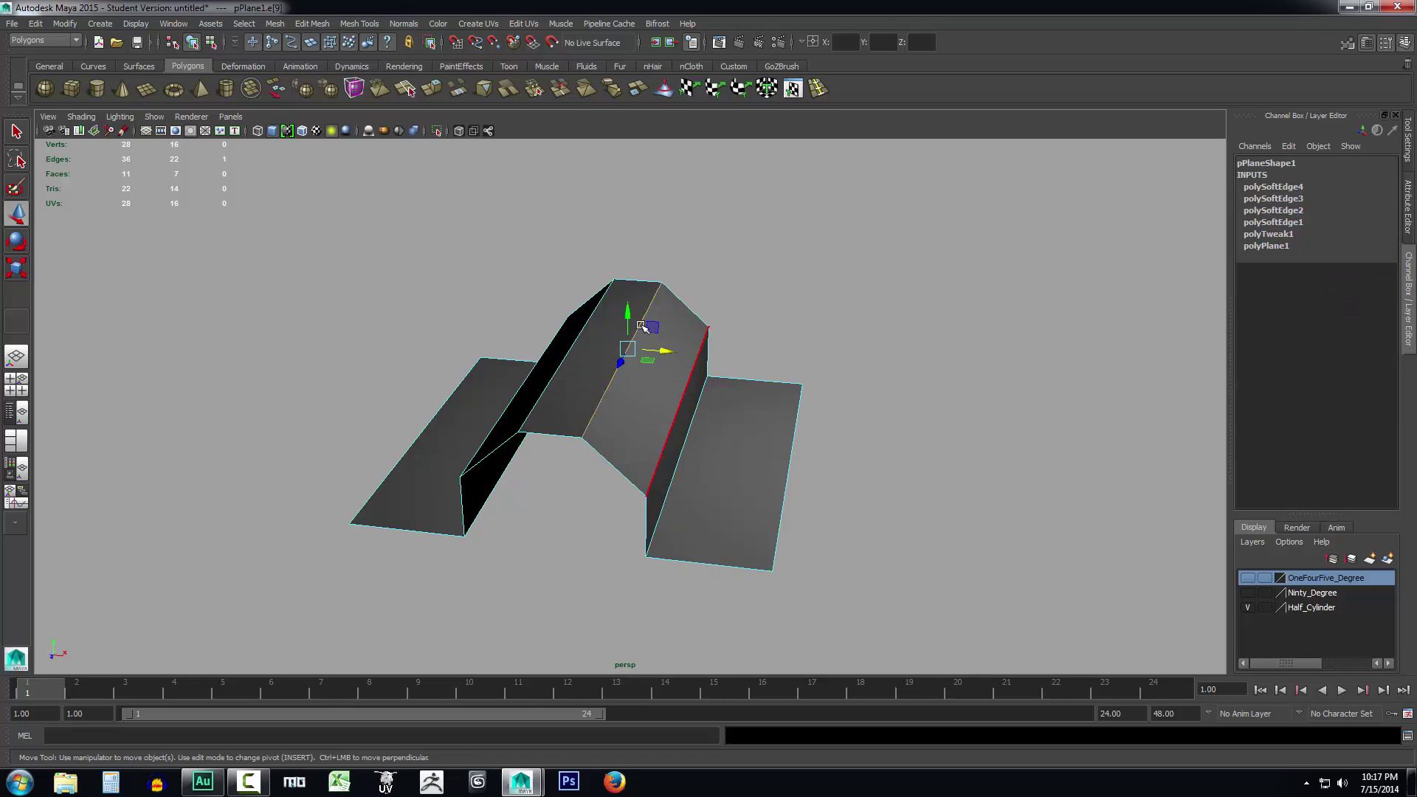
click(405, 24)
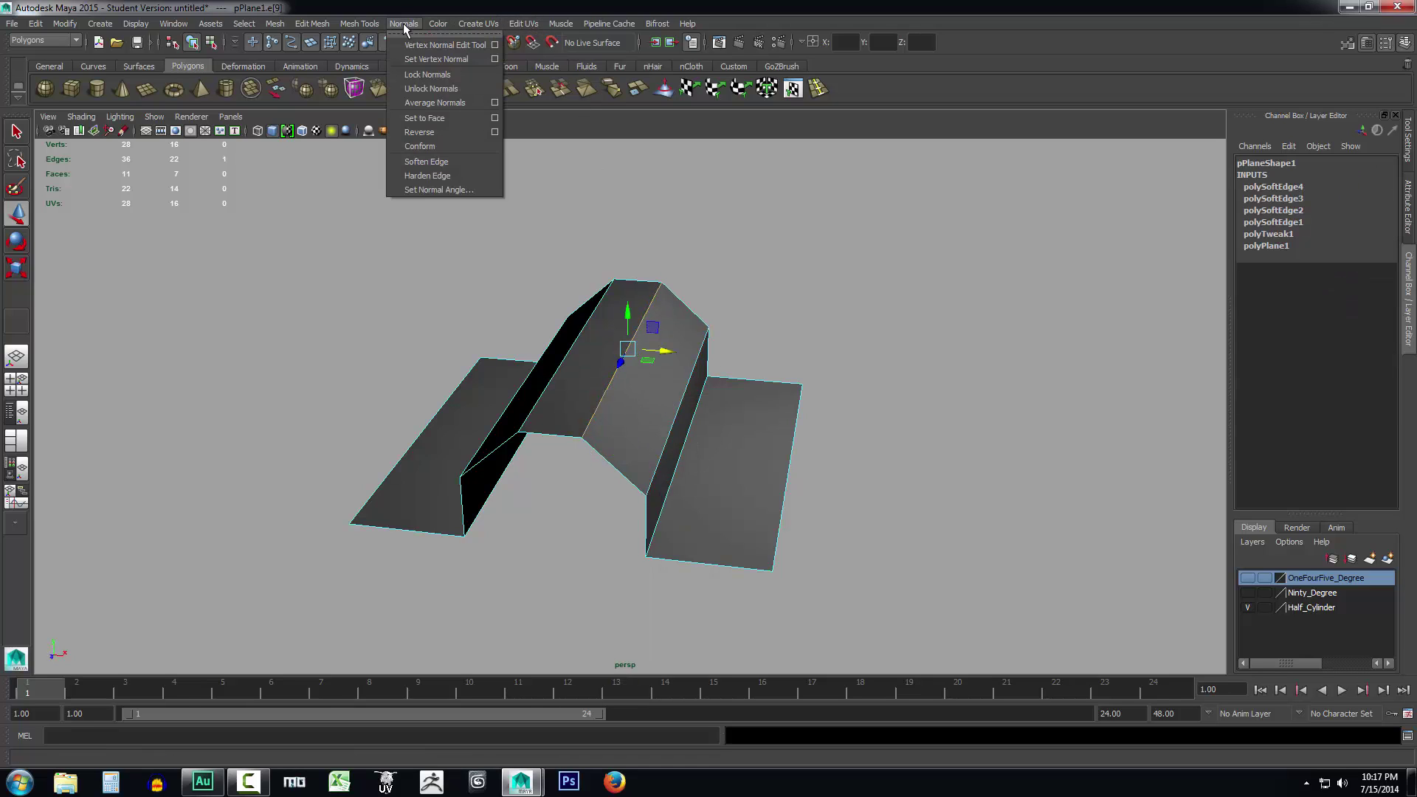
click(418, 167)
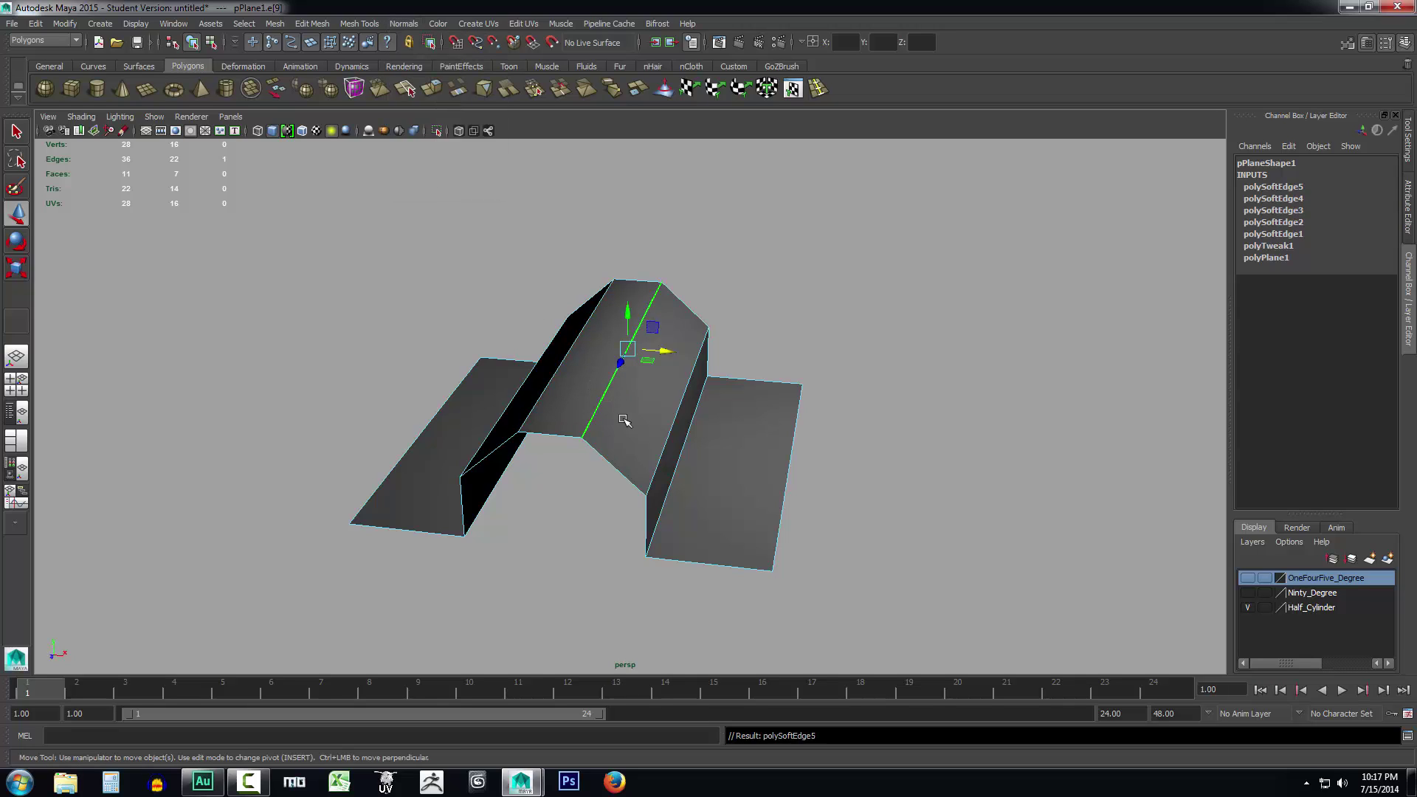
Soften the half cylinder's right shoulder edge and left-hand top lengthwise edge, and return to object mode
click(661, 432)
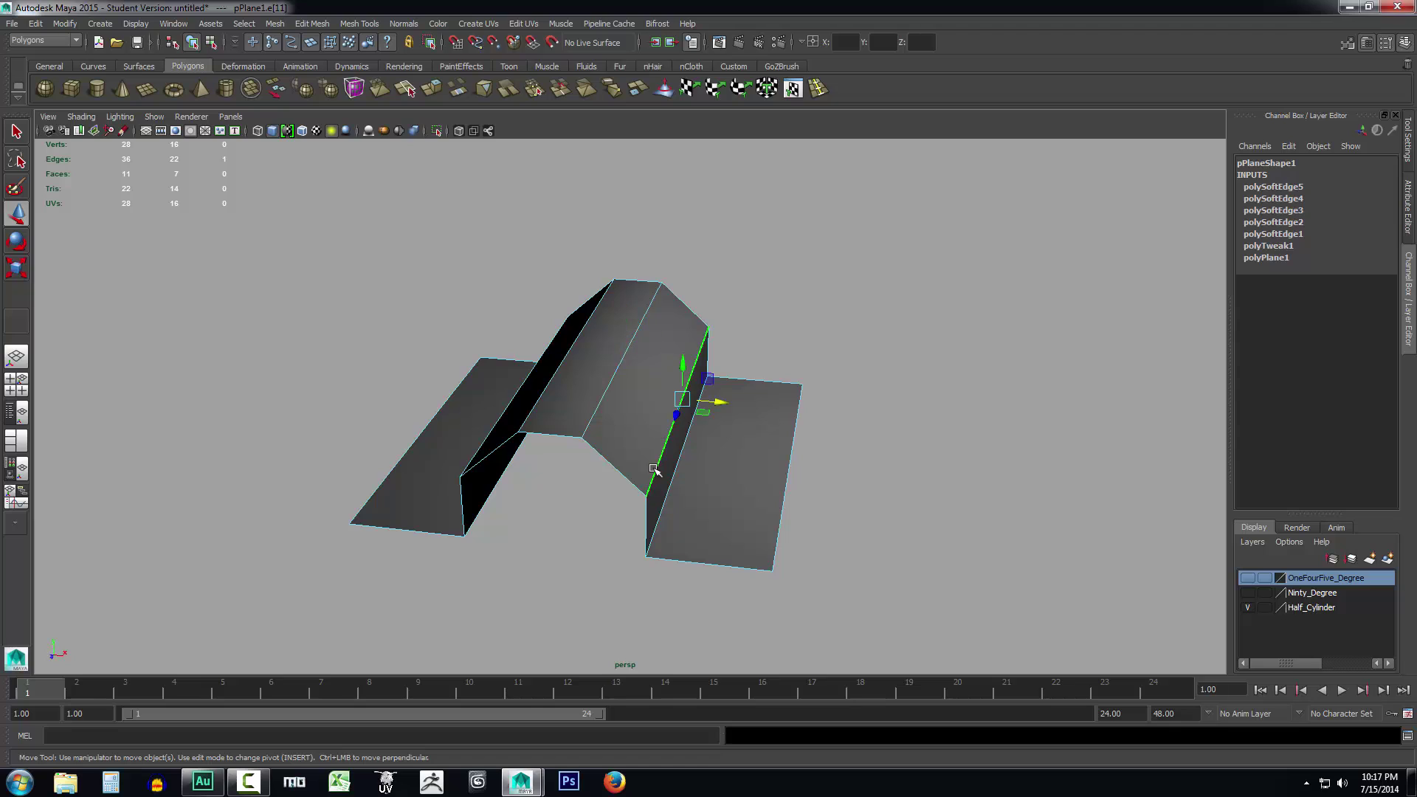
click(411, 28)
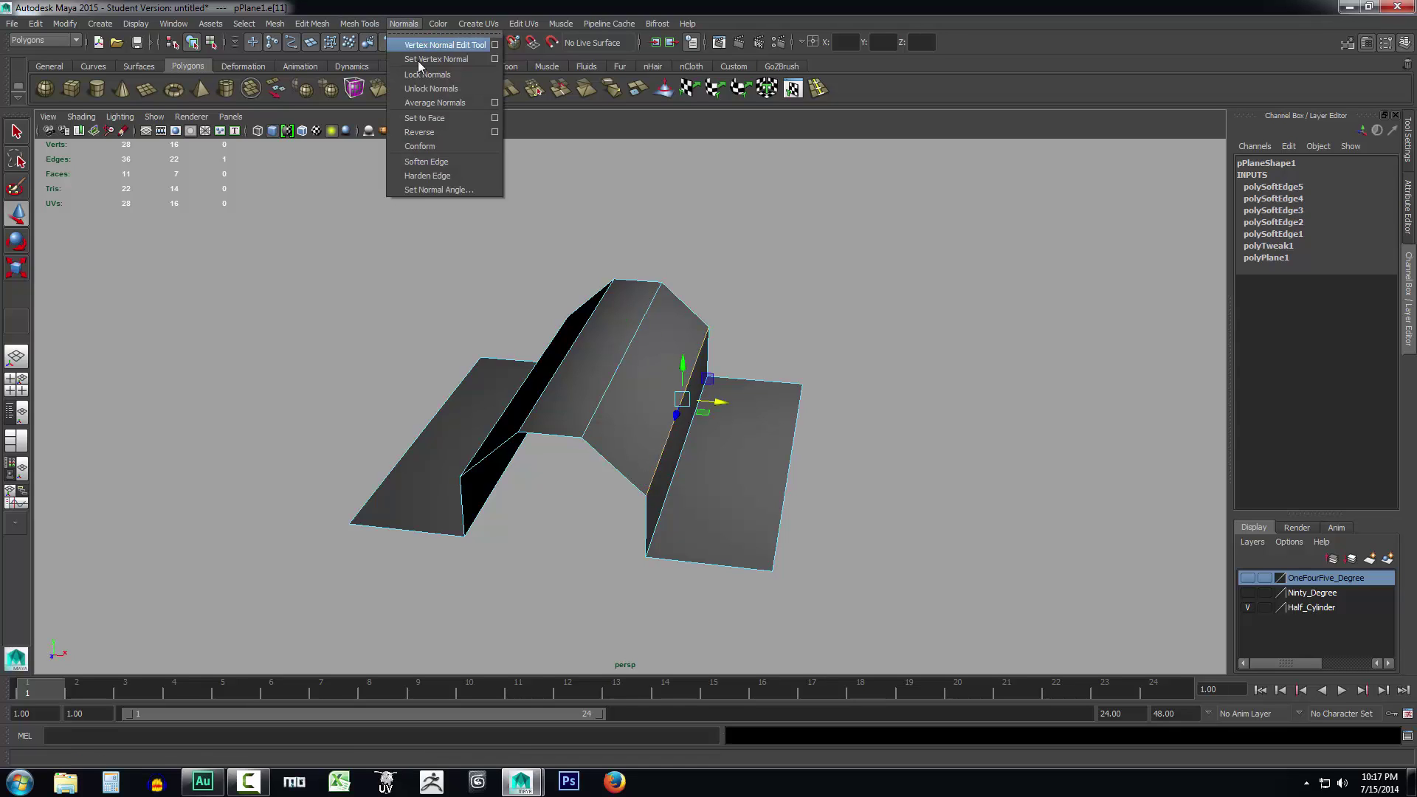
click(427, 166)
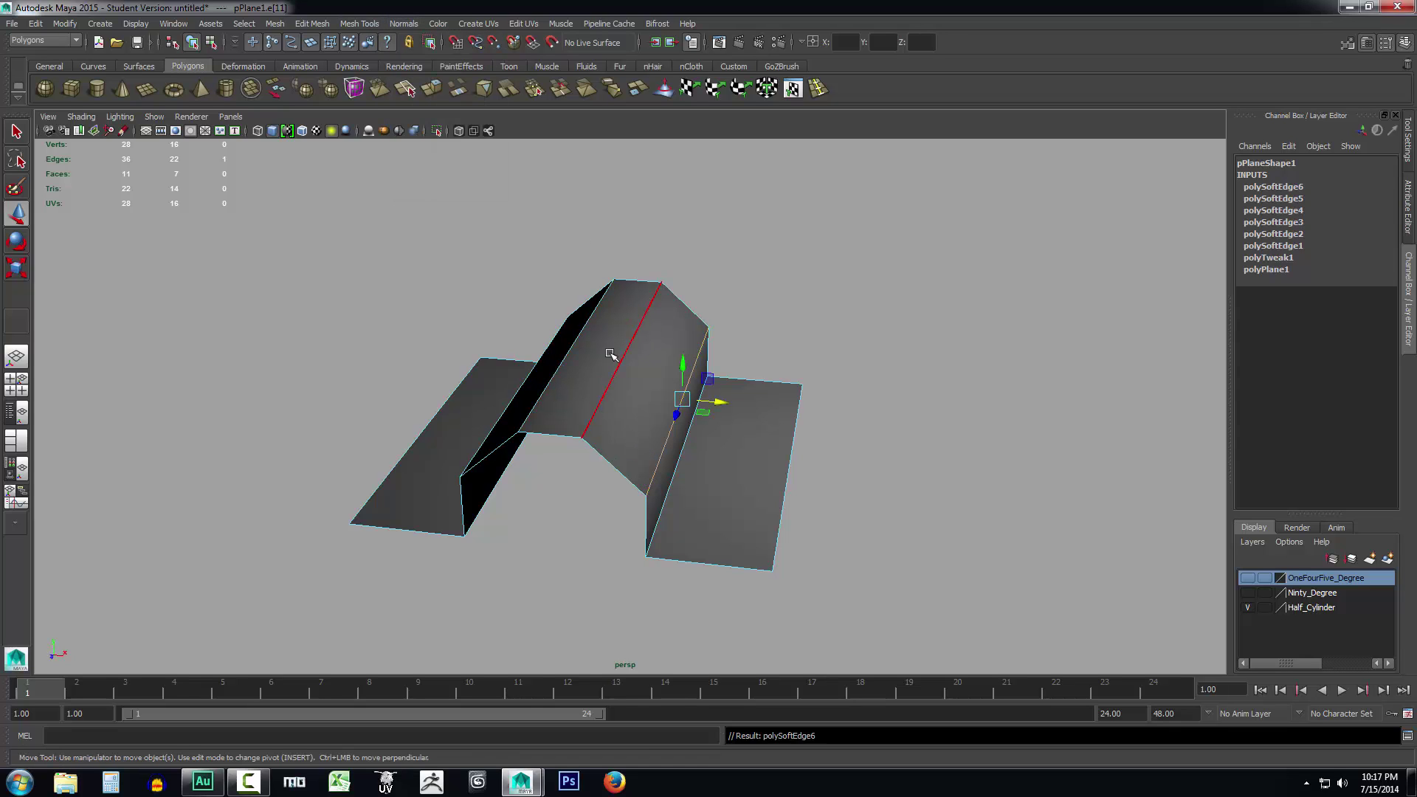
click(568, 353)
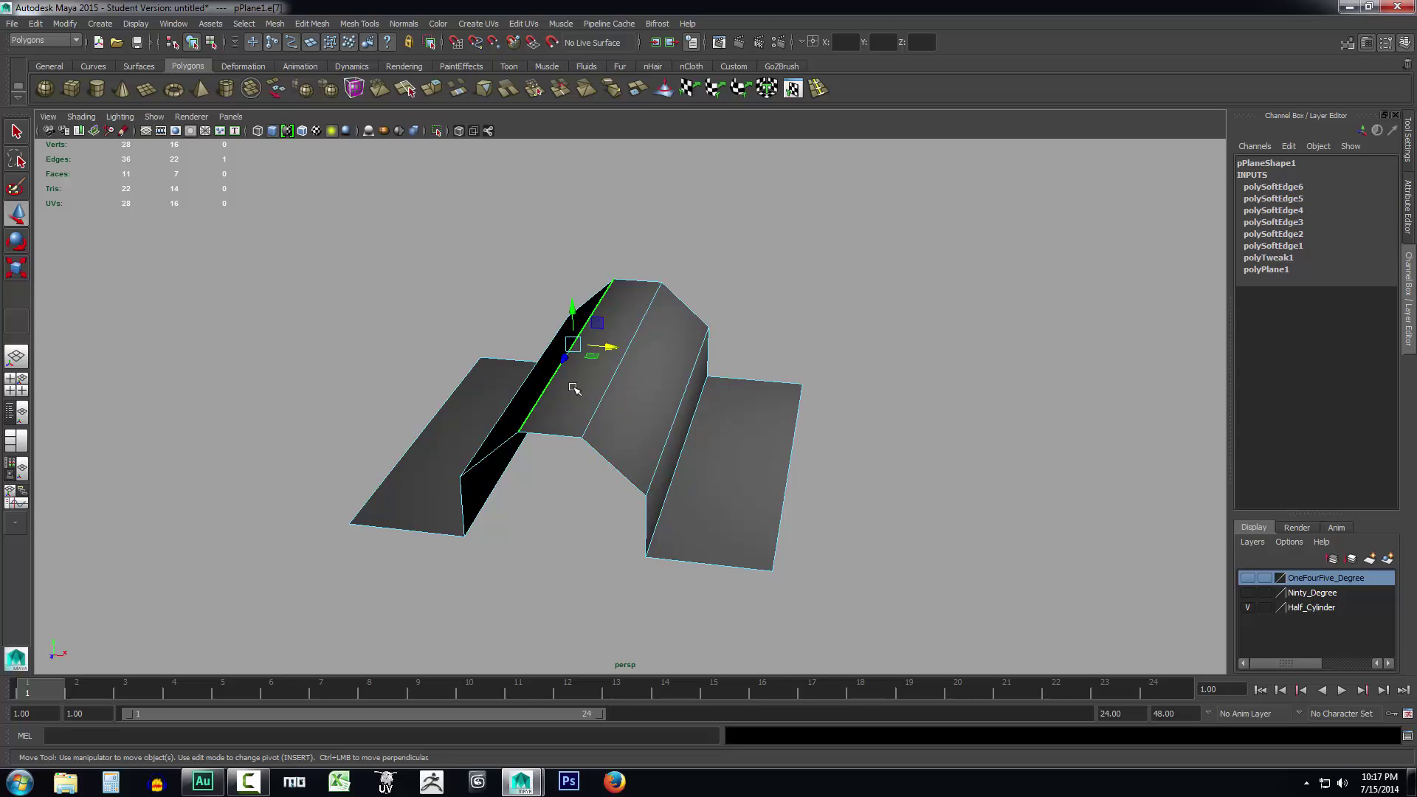
click(405, 24)
click(427, 166)
right_drag(655, 384, 700, 362)
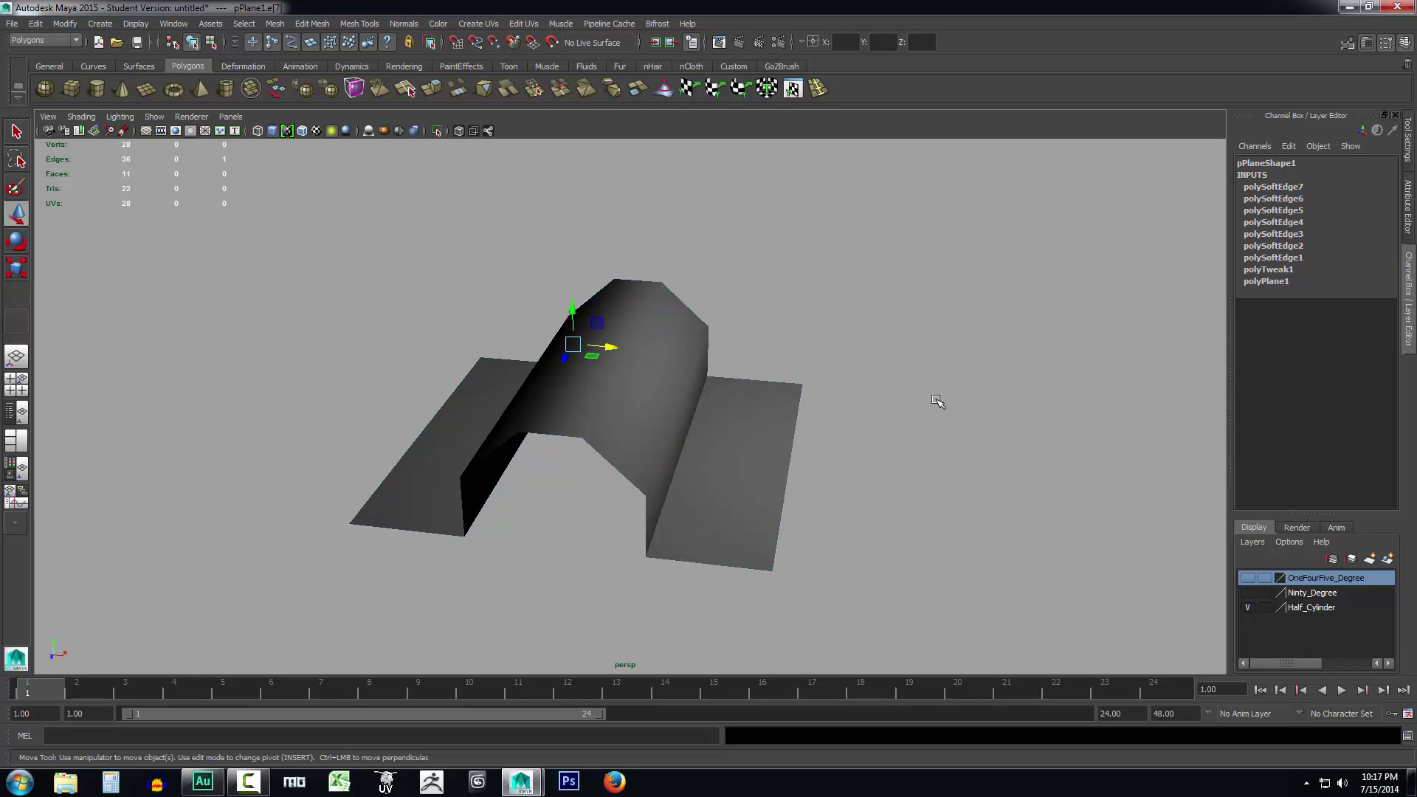
click(938, 401)
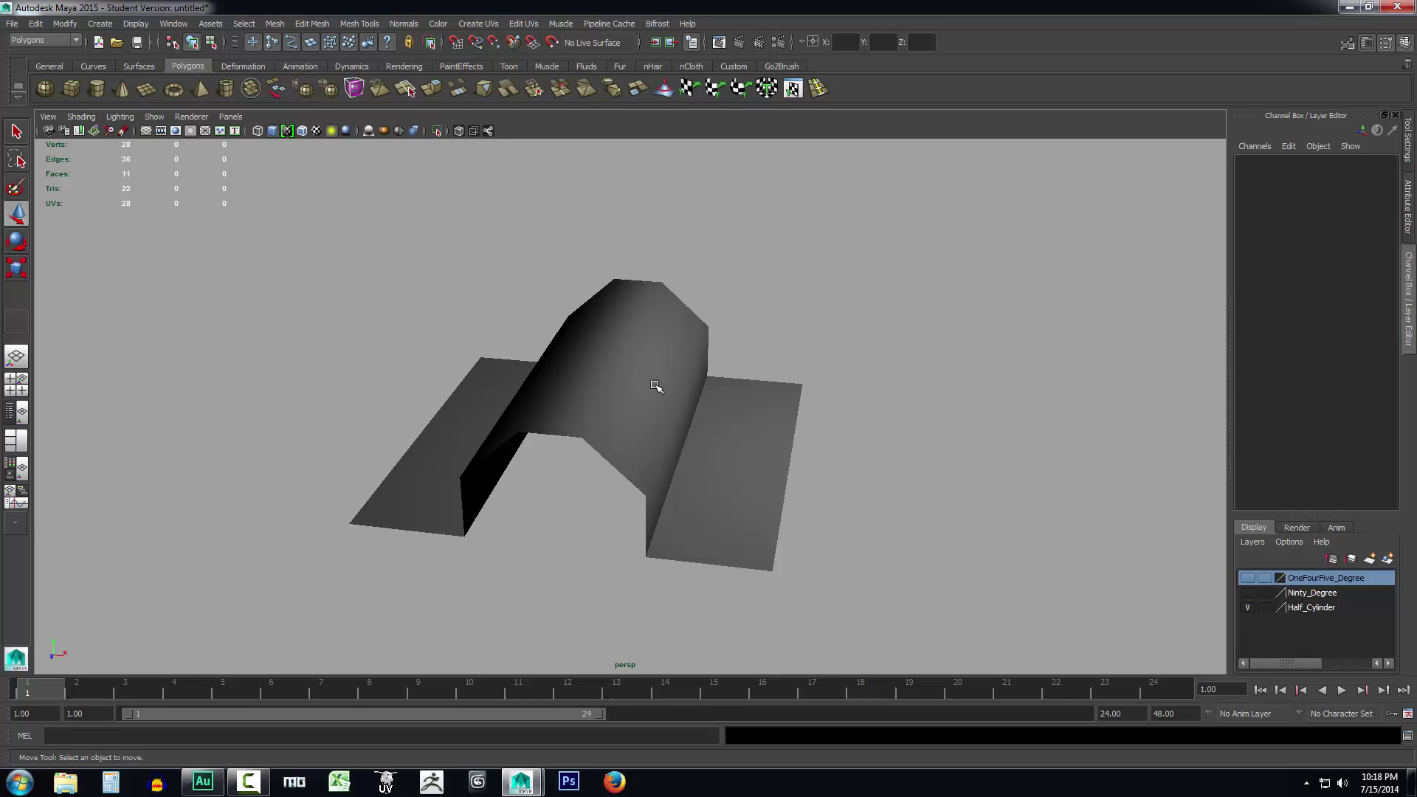
Undo the edge softening on the half cylinder and return to object mode with nothing selected
key(ctrl+z)
key(ctrl+z)
key(ctrl+z)
key(ctrl+z)
key(ctrl+z)
key(ctrl+z)
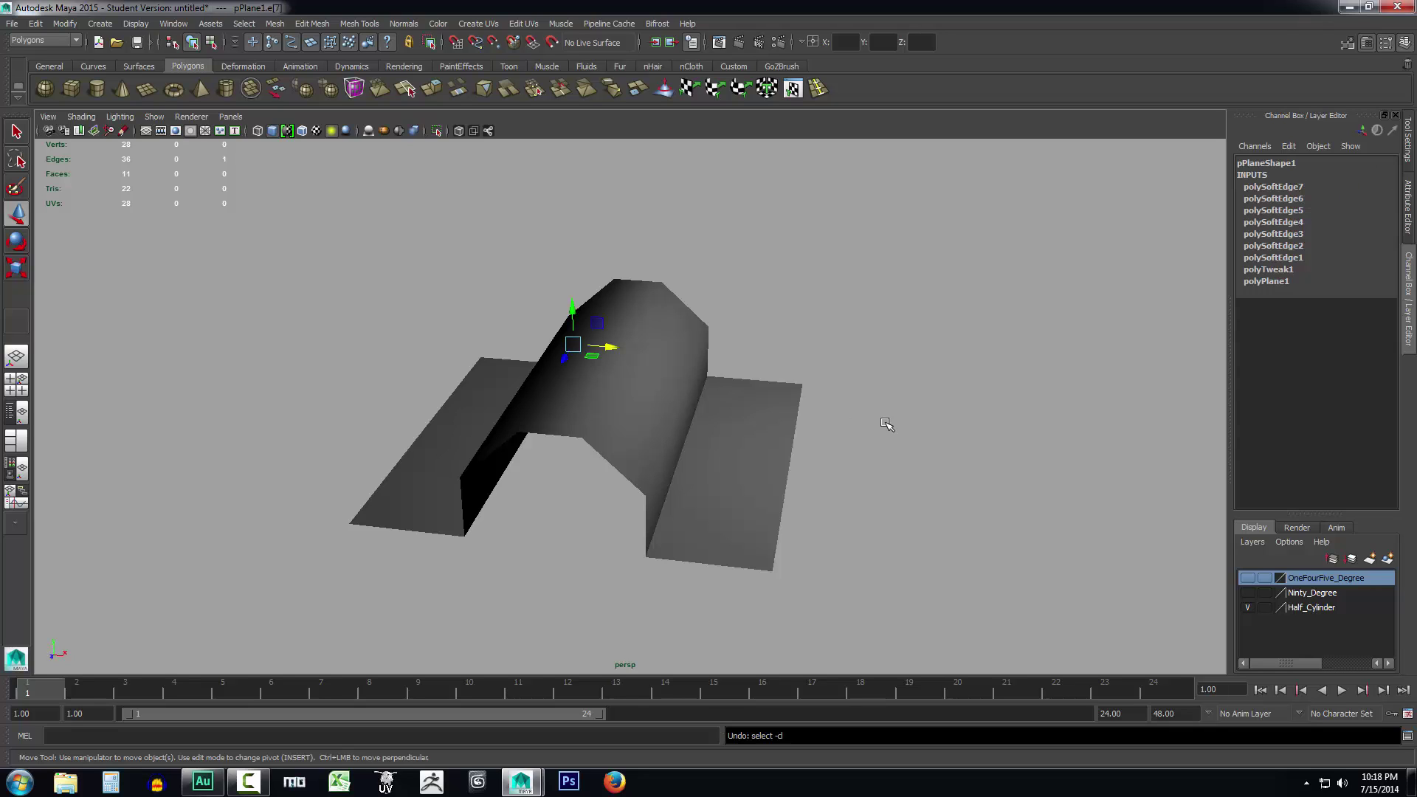
key(ctrl+z)
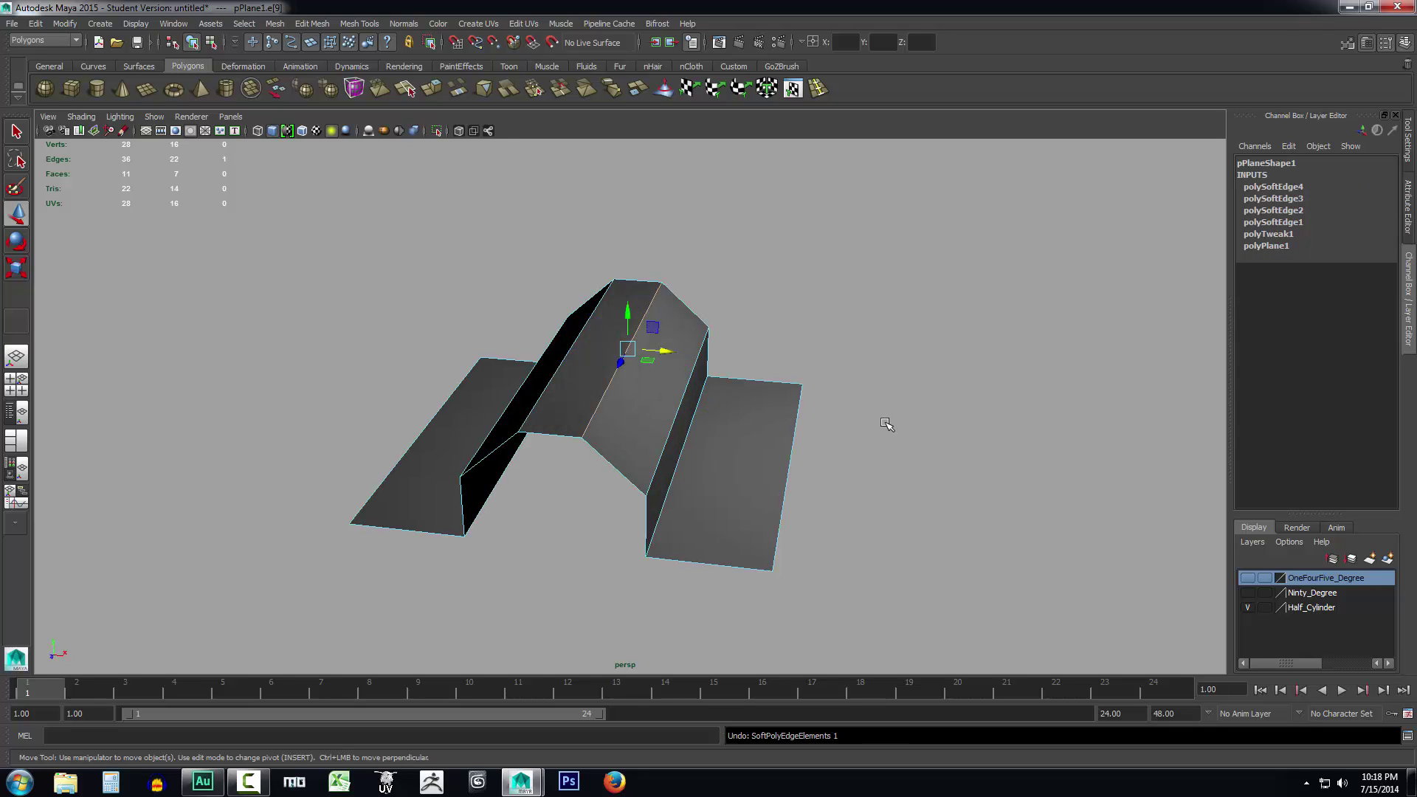
click(886, 424)
right_drag(708, 405, 731, 396)
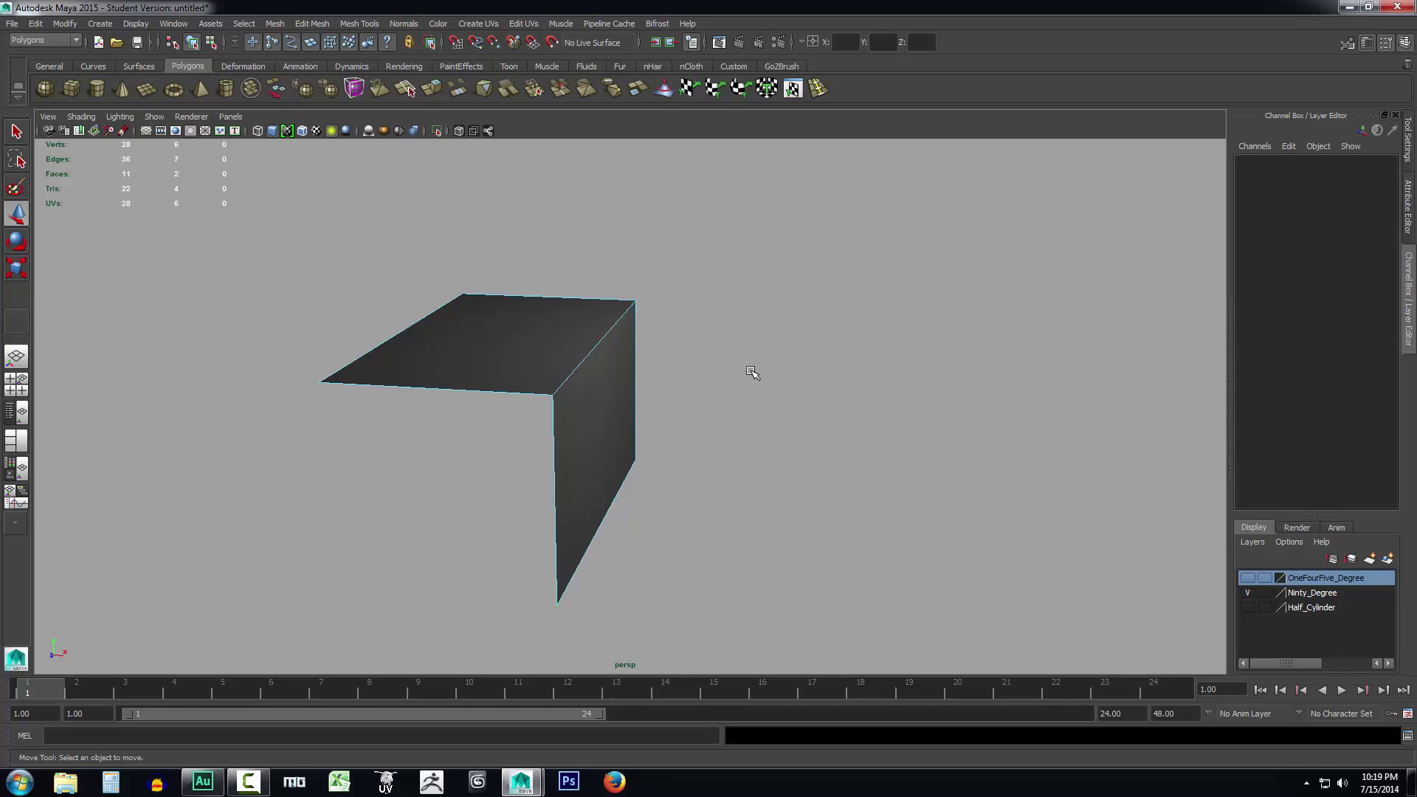
Soften the fold edge between the two faces of the ninety-degree mesh and return to object mode
alt+drag(747, 371, 708, 414)
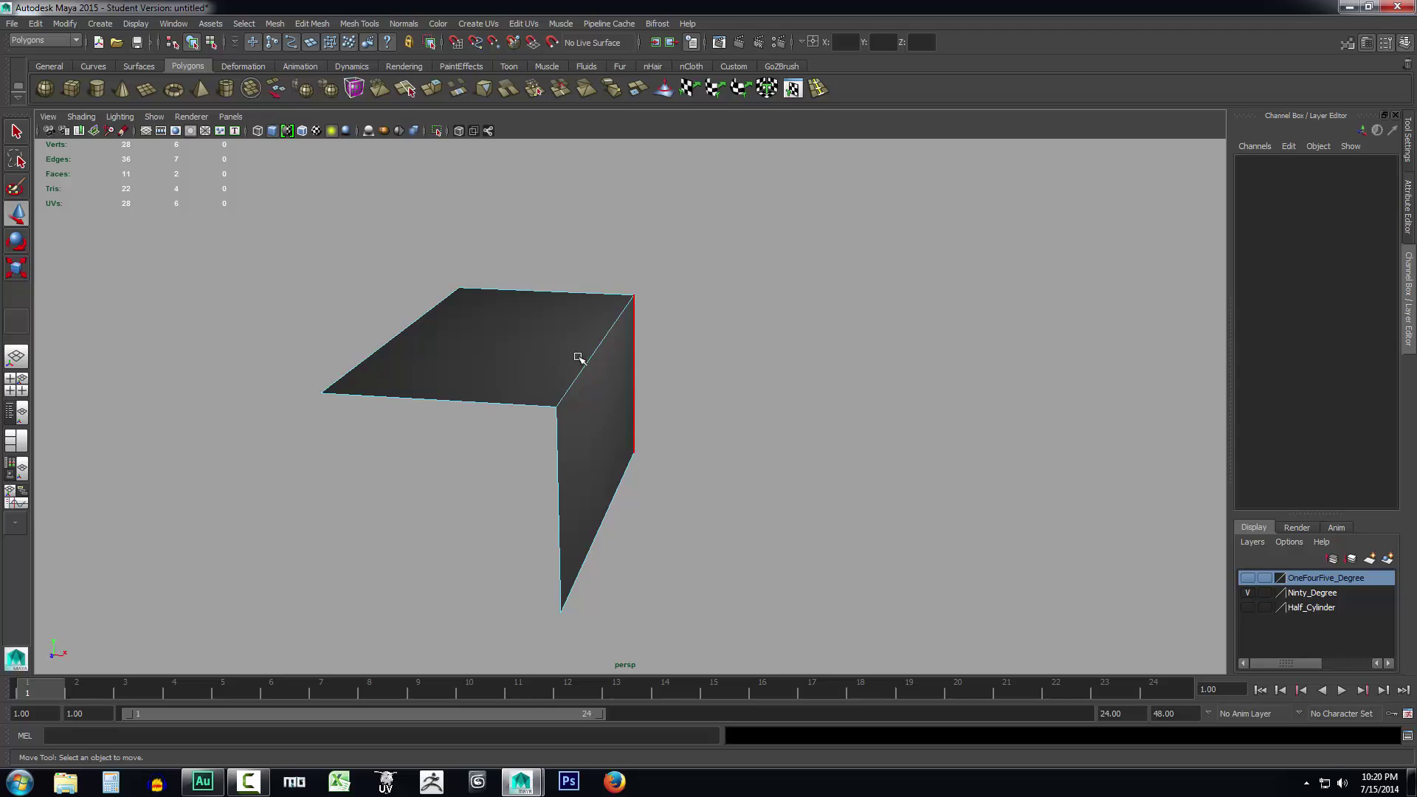
right_drag(598, 388, 598, 351)
right_drag(577, 398, 683, 389)
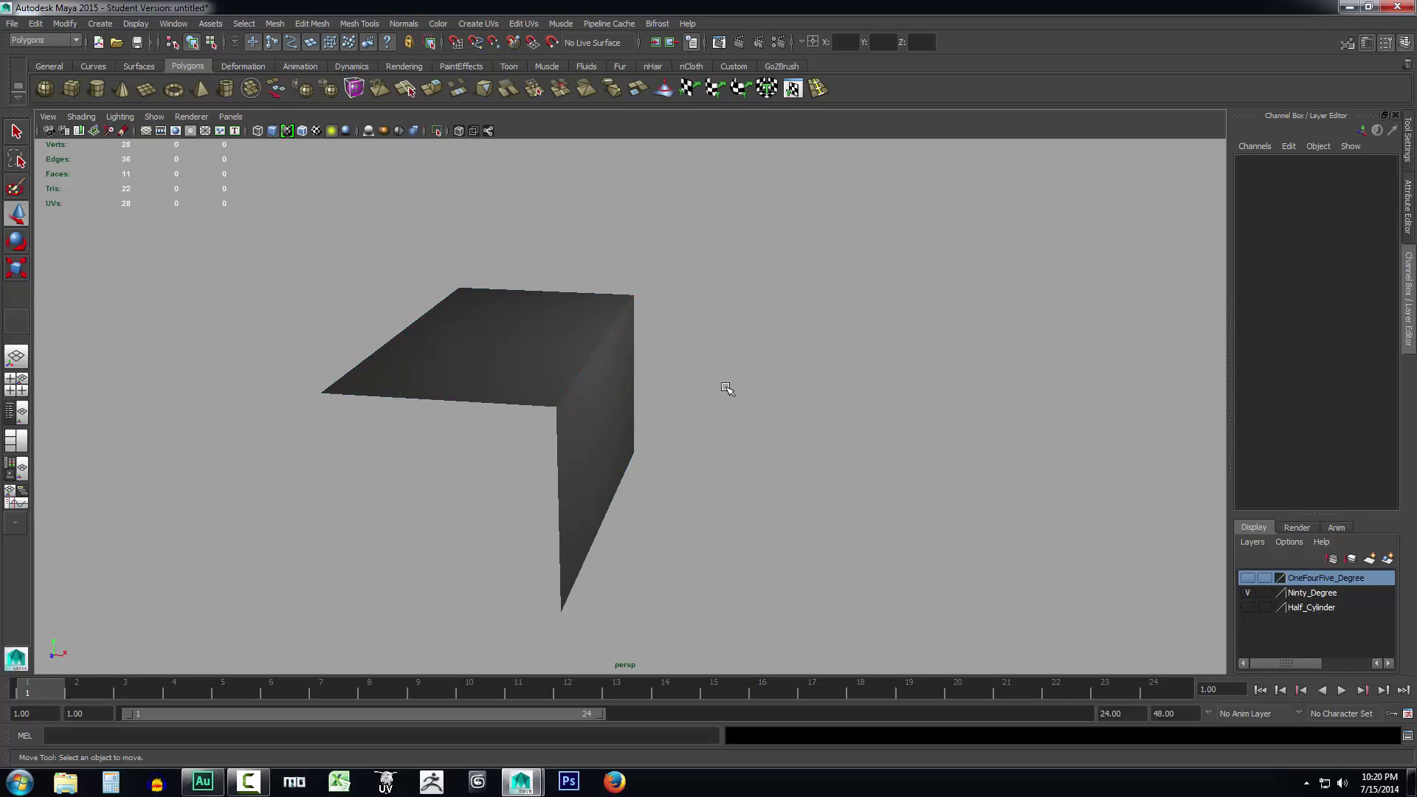
scroll(601, 414, up, 5)
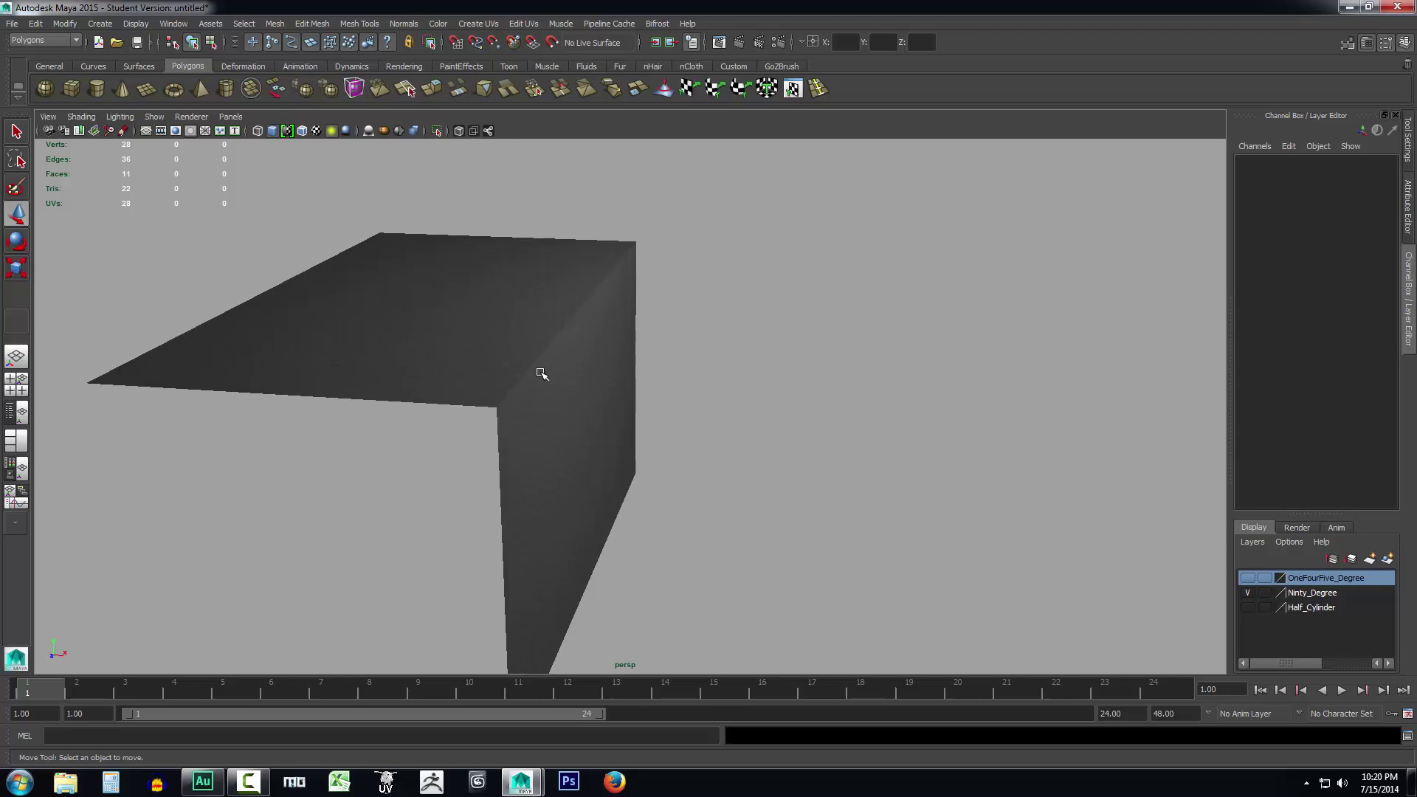
right_drag(574, 378, 564, 326)
click(564, 326)
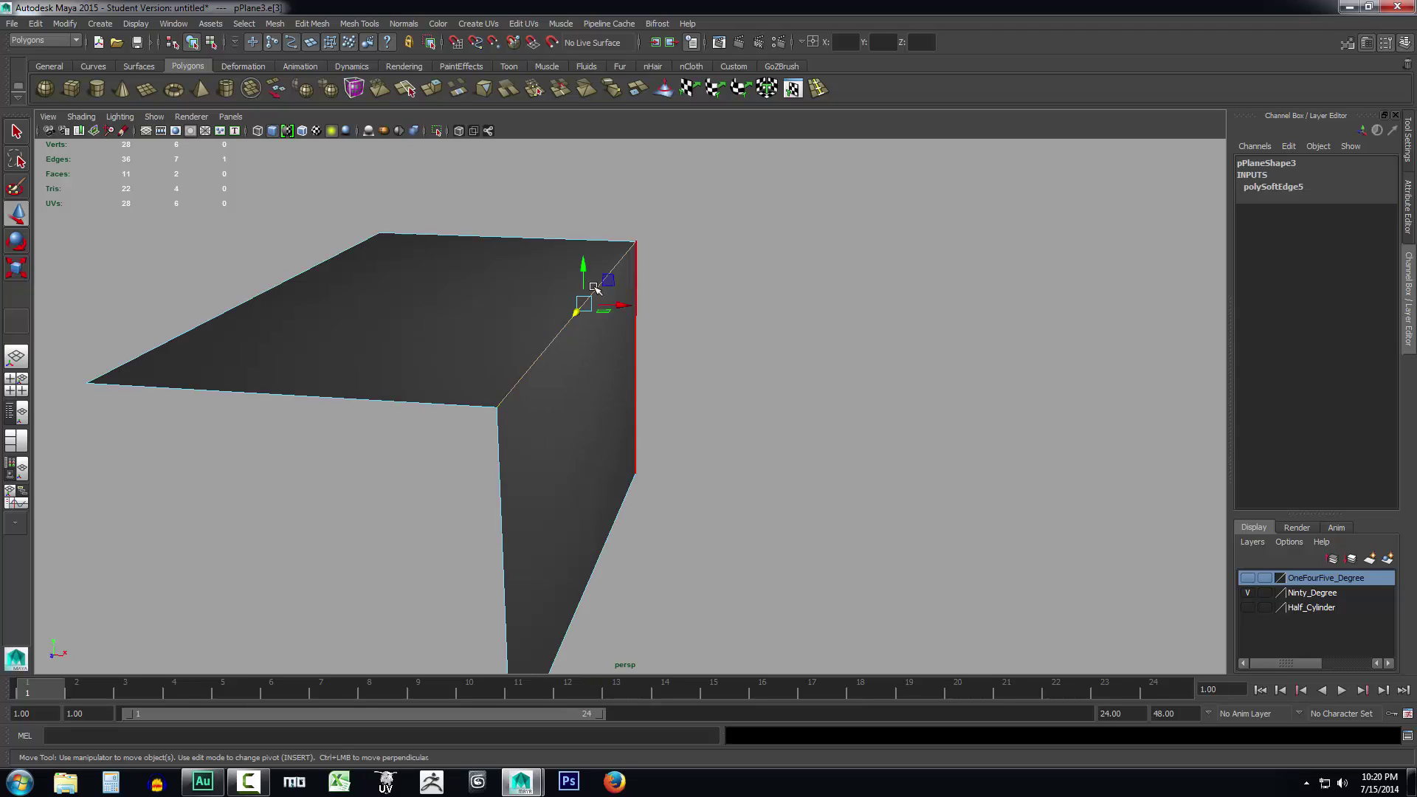
click(404, 24)
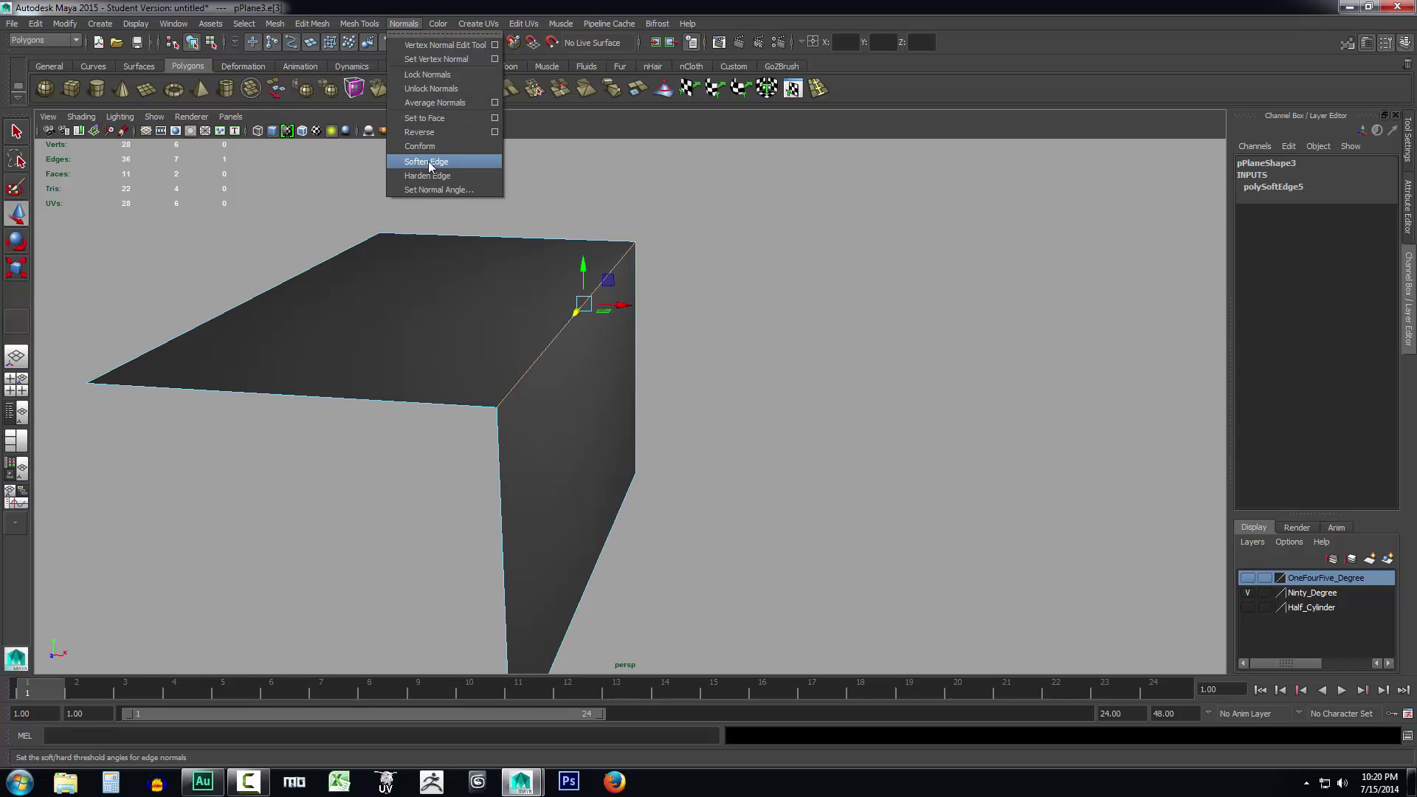
click(428, 161)
click(762, 348)
right_drag(579, 357, 629, 340)
Insert edge loops close to the ninety-degree mesh's fold, one on the vertical face and one on the top face
alt+drag(804, 354, 740, 407)
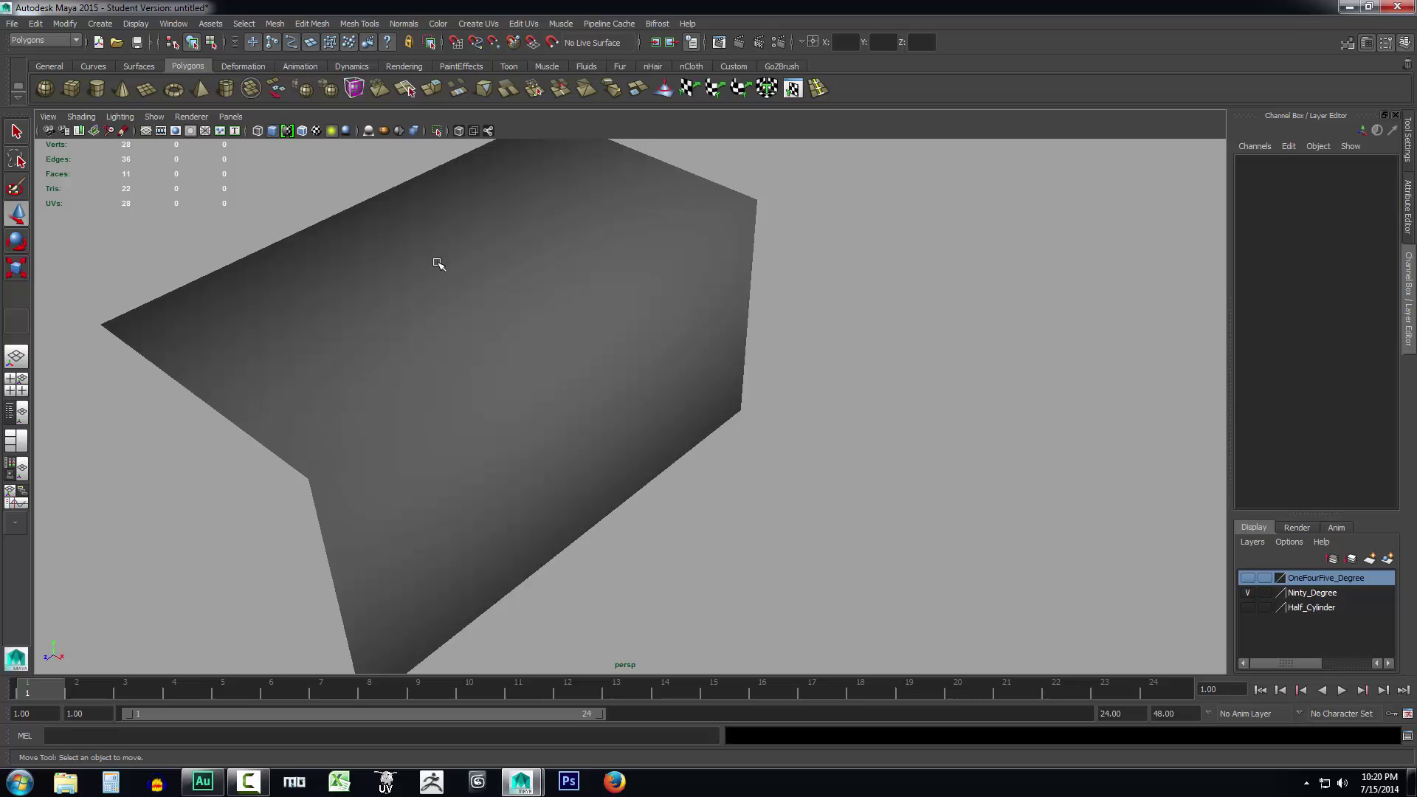
alt+drag(849, 397, 886, 386)
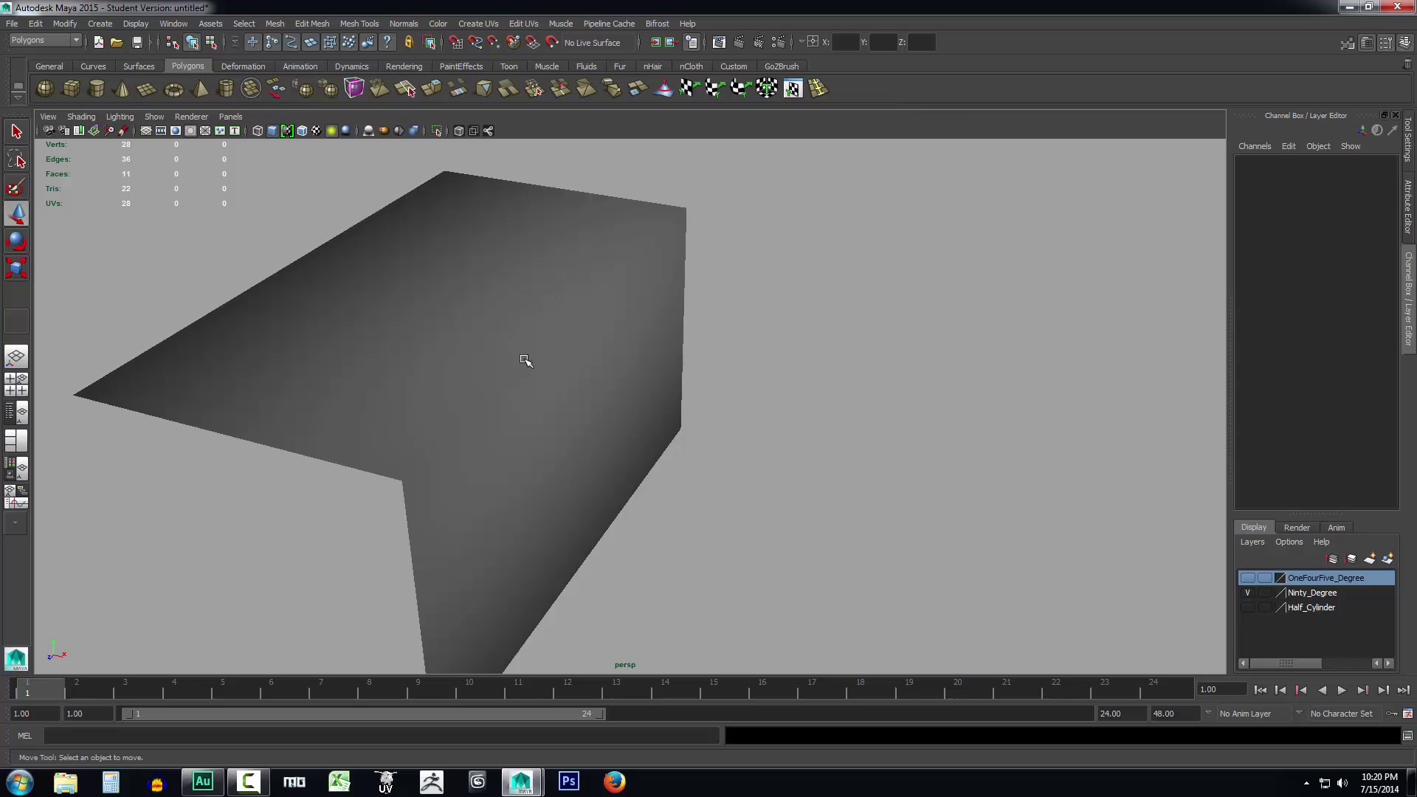
alt+drag(753, 408, 674, 525)
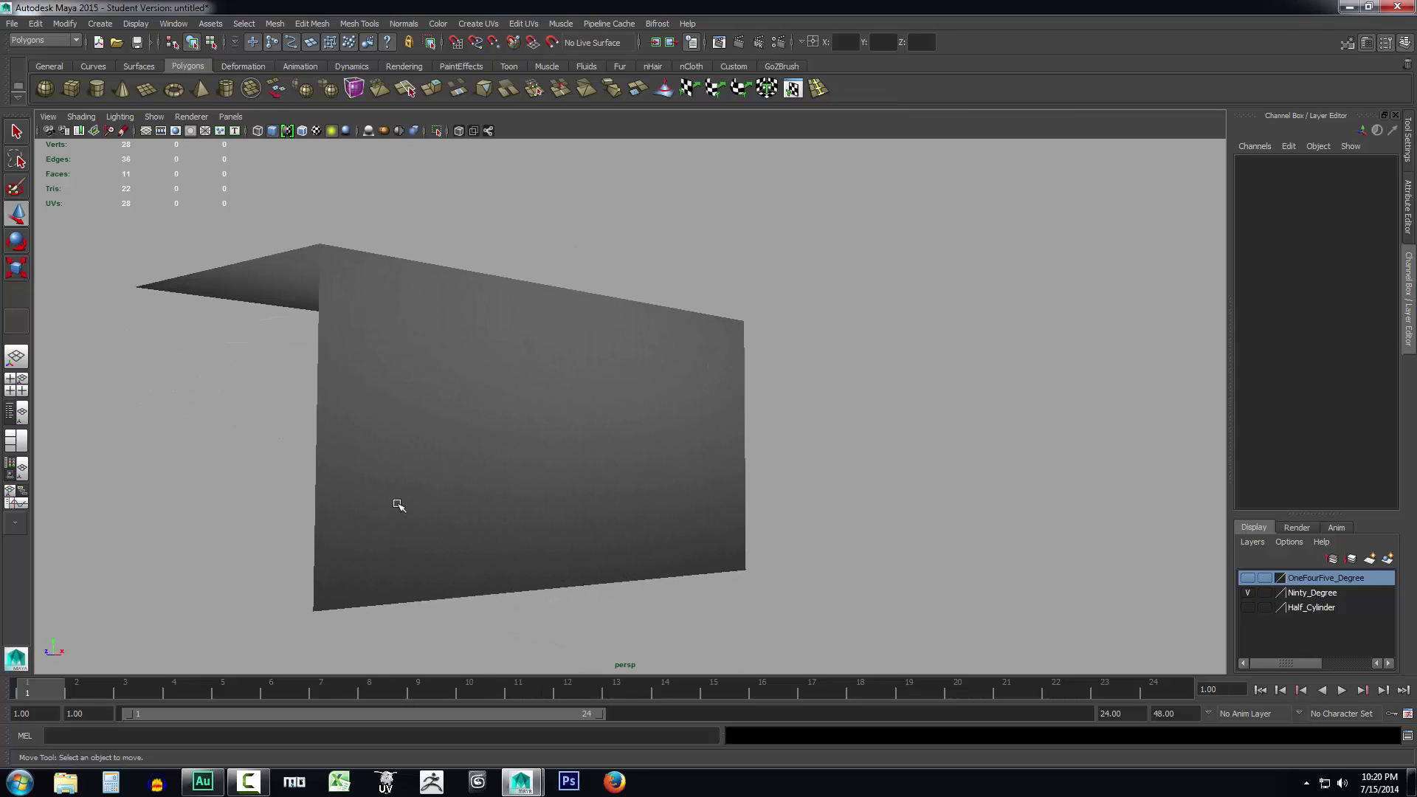
alt+drag(848, 408, 786, 428)
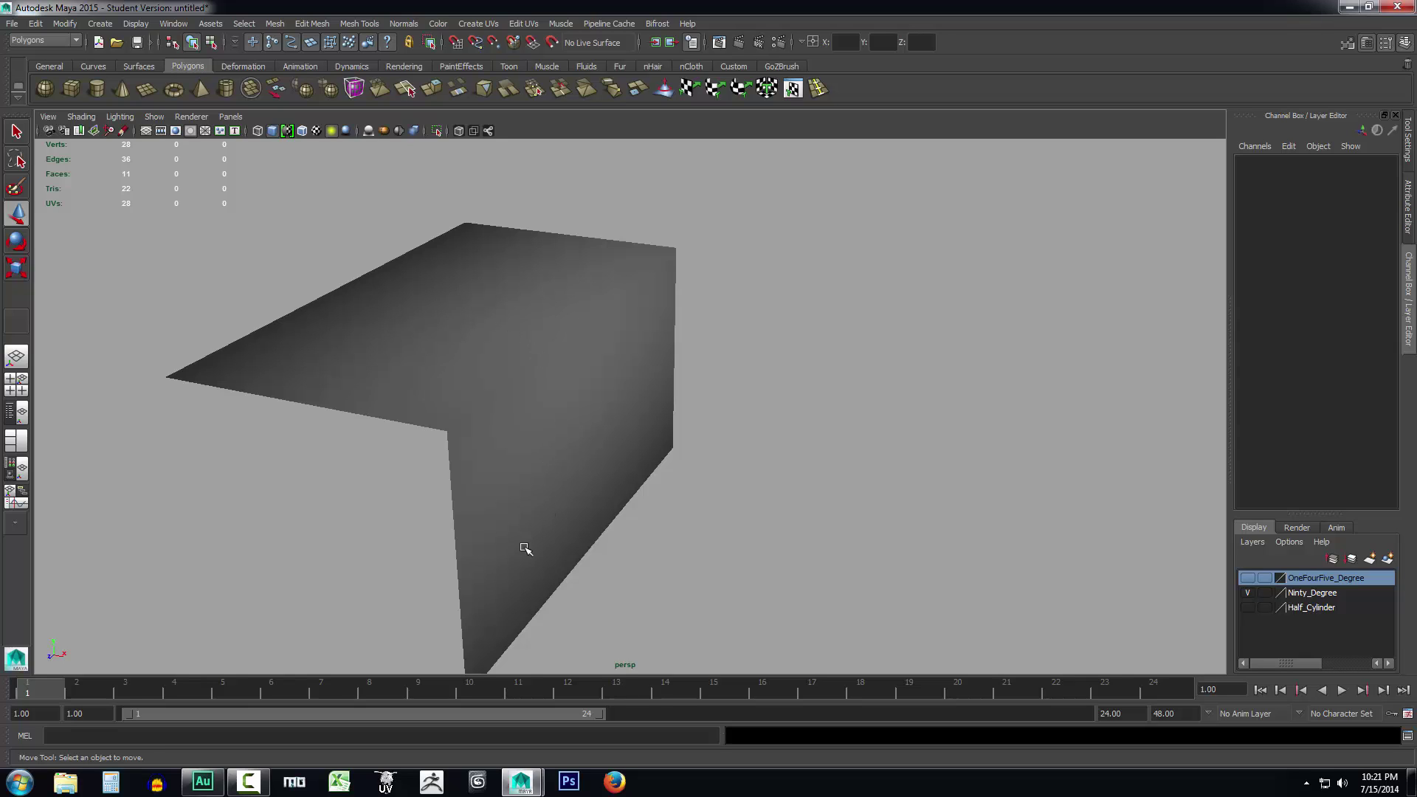
click(488, 408)
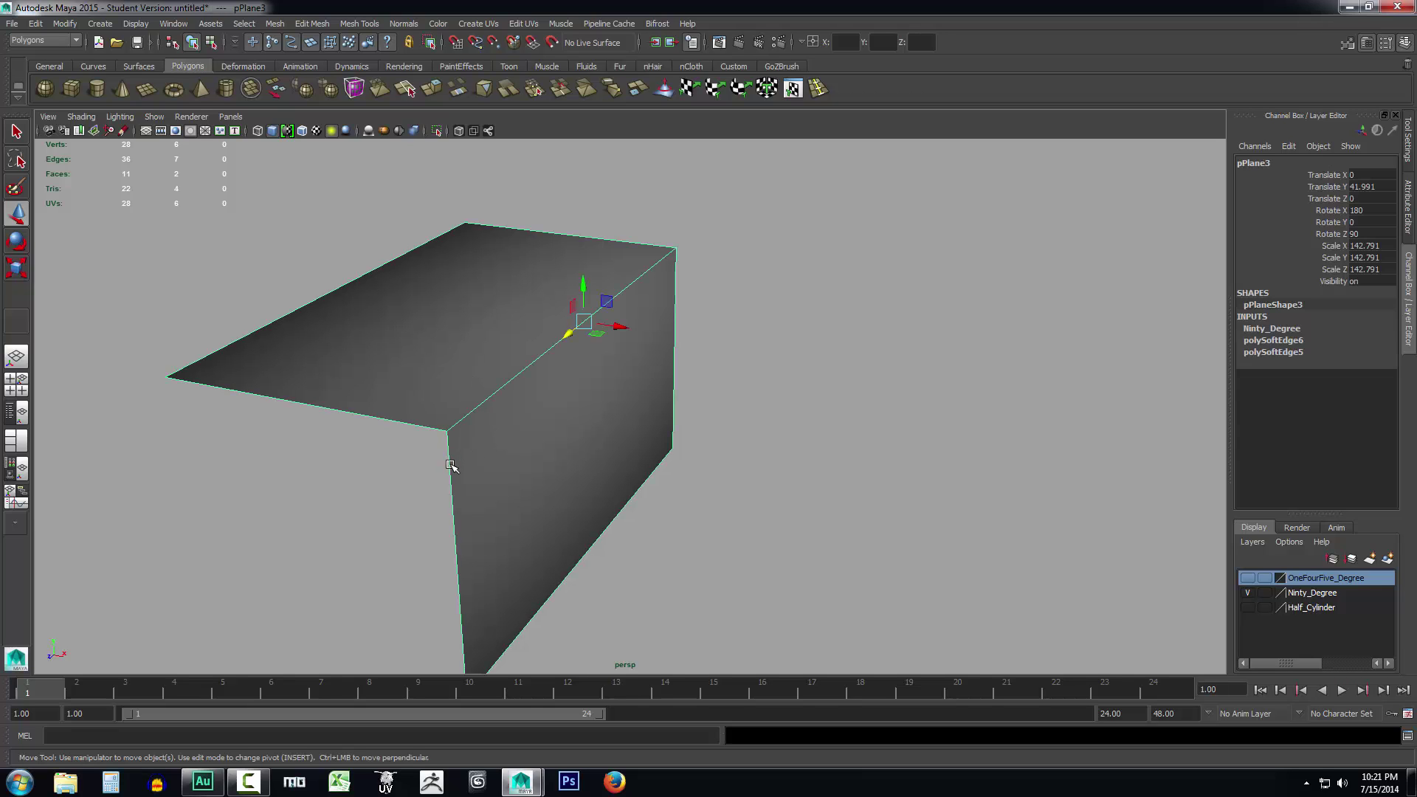
click(819, 89)
drag(451, 471, 452, 477)
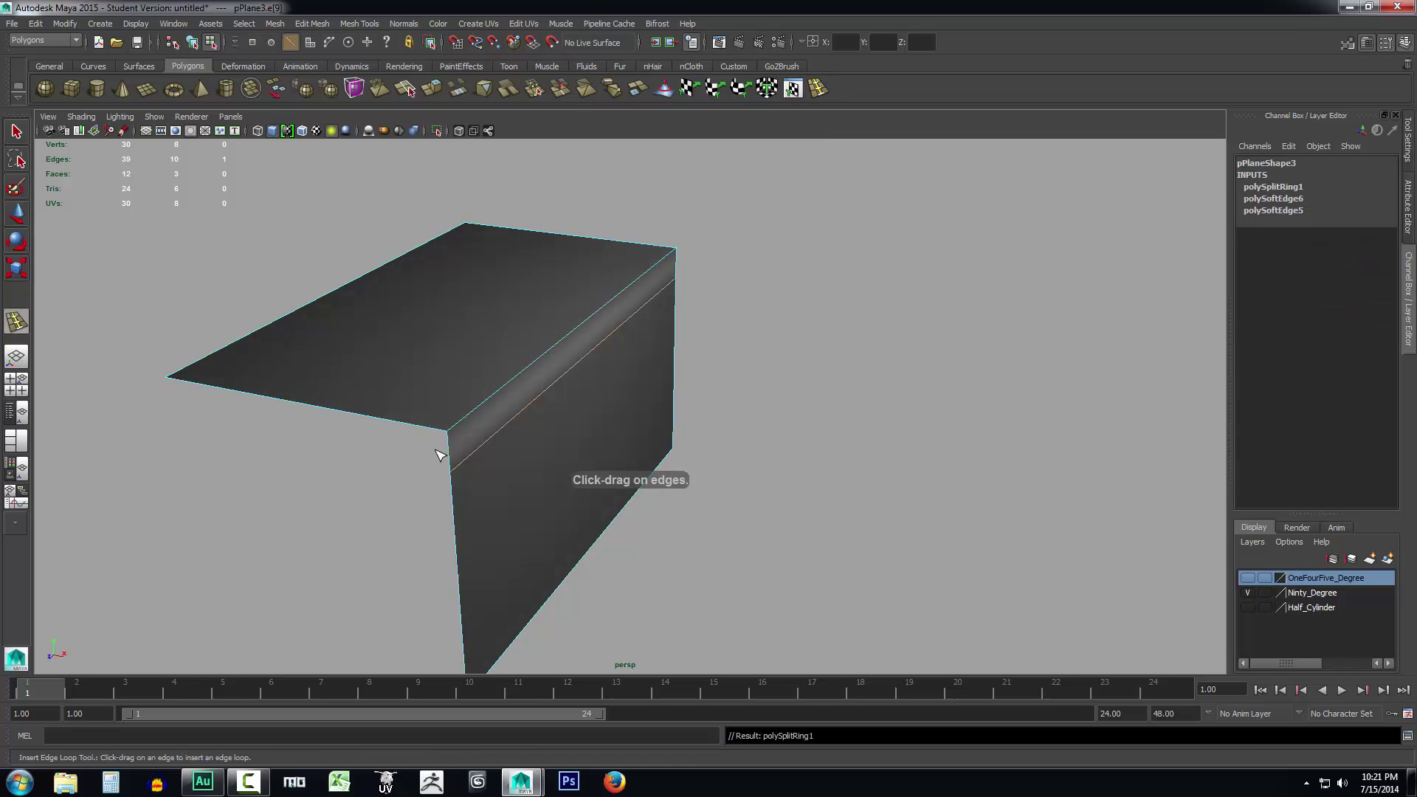
click(412, 421)
Box-select vertices near the far end of the ninety-degree mesh's fold in vertex mode, and return to object mode
right_drag(532, 363, 502, 363)
alt+drag(524, 389, 577, 386)
drag(582, 280, 611, 304)
alt+drag(680, 373, 677, 377)
right_drag(600, 393, 642, 377)
mouse_move(753, 418)
alt+mouse_down()
mouse_move(715, 398)
mouse_move(704, 361)
mouse_move(702, 433)
mouse_move(705, 364)
mouse_move(721, 436)
mouse_move(715, 389)
mouse_move(721, 421)
mouse_move(745, 421)
mouse_move(724, 352)
mouse_move(728, 411)
mouse_move(746, 414)
alt+mouse_up()
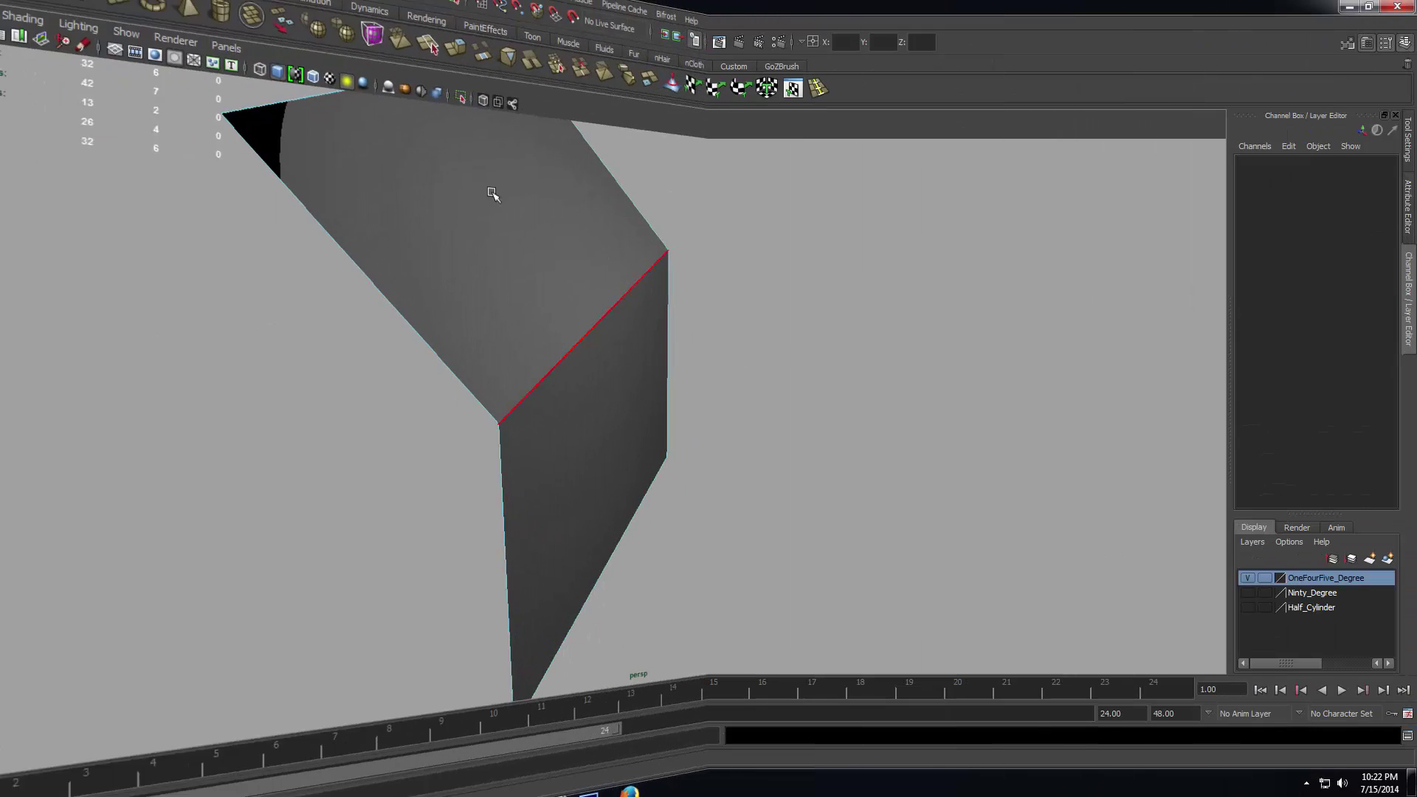
Soften the fold edge of the OneFourFive_Degree mesh and return to object mode to check its shading
mouse_move(811, 350)
alt+mouse_down()
mouse_move(850, 313)
mouse_move(816, 335)
alt+mouse_up()
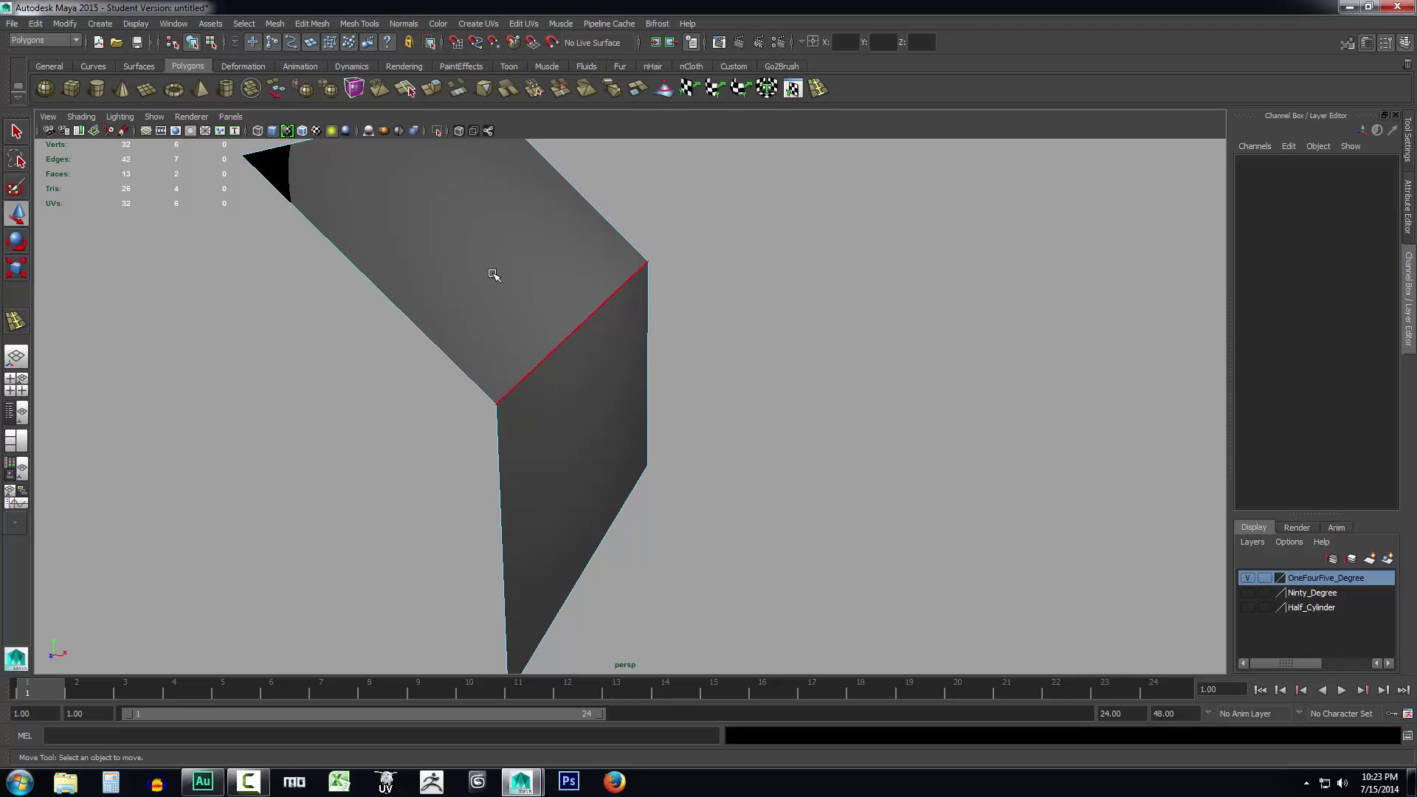
click(572, 338)
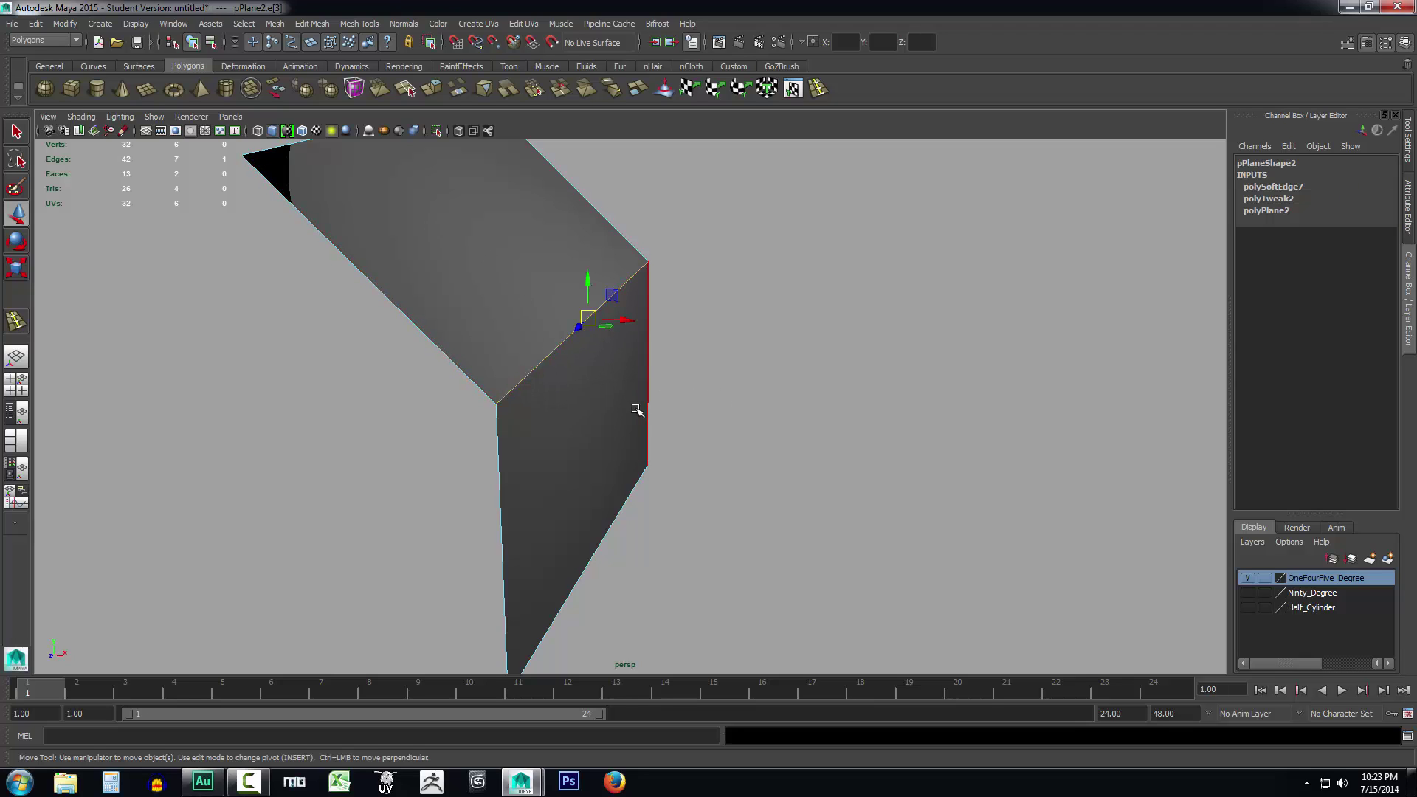
click(403, 24)
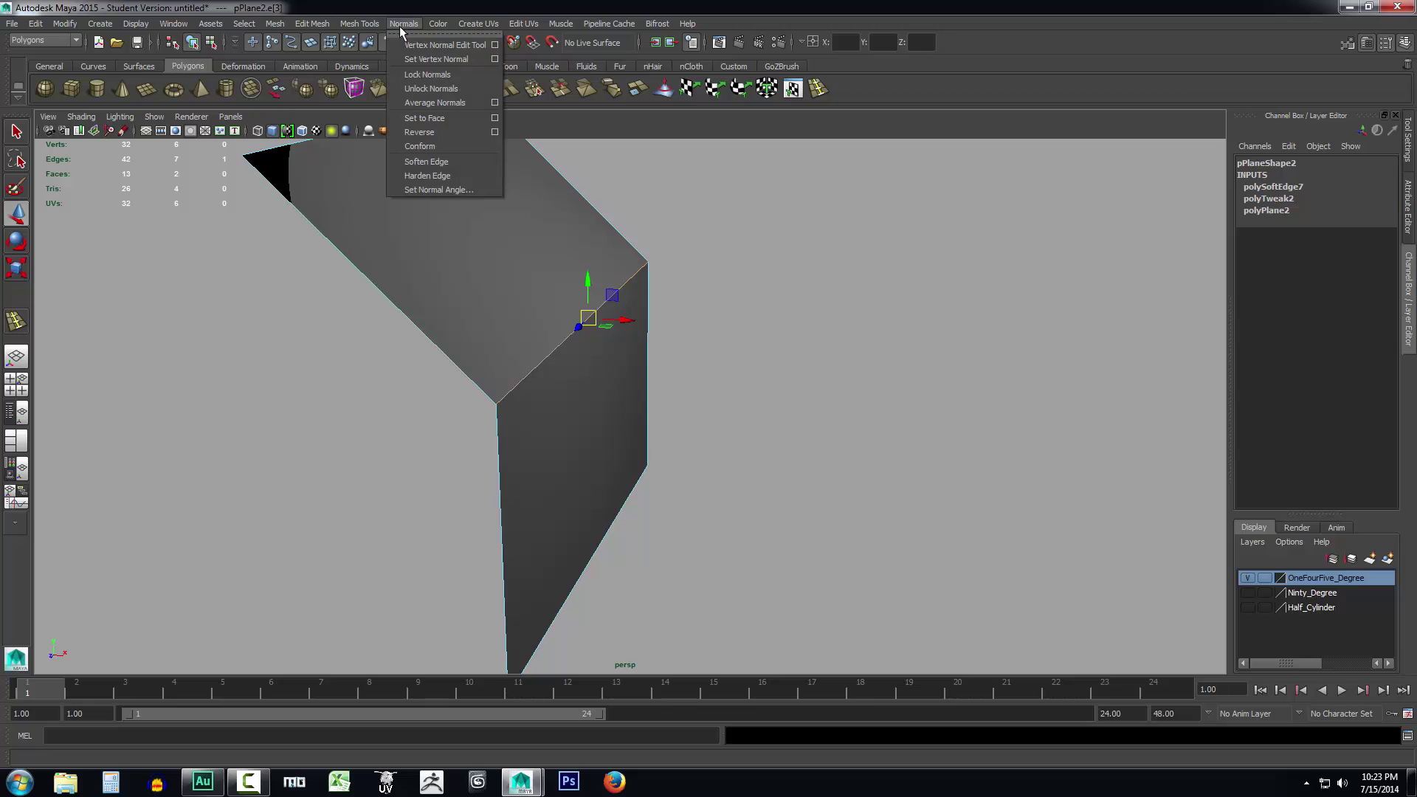
click(426, 161)
click(848, 329)
right_drag(586, 327, 628, 311)
mouse_move(797, 357)
alt+mouse_down()
mouse_move(760, 323)
mouse_move(753, 383)
mouse_move(756, 325)
mouse_move(757, 380)
mouse_move(787, 354)
alt+mouse_up()
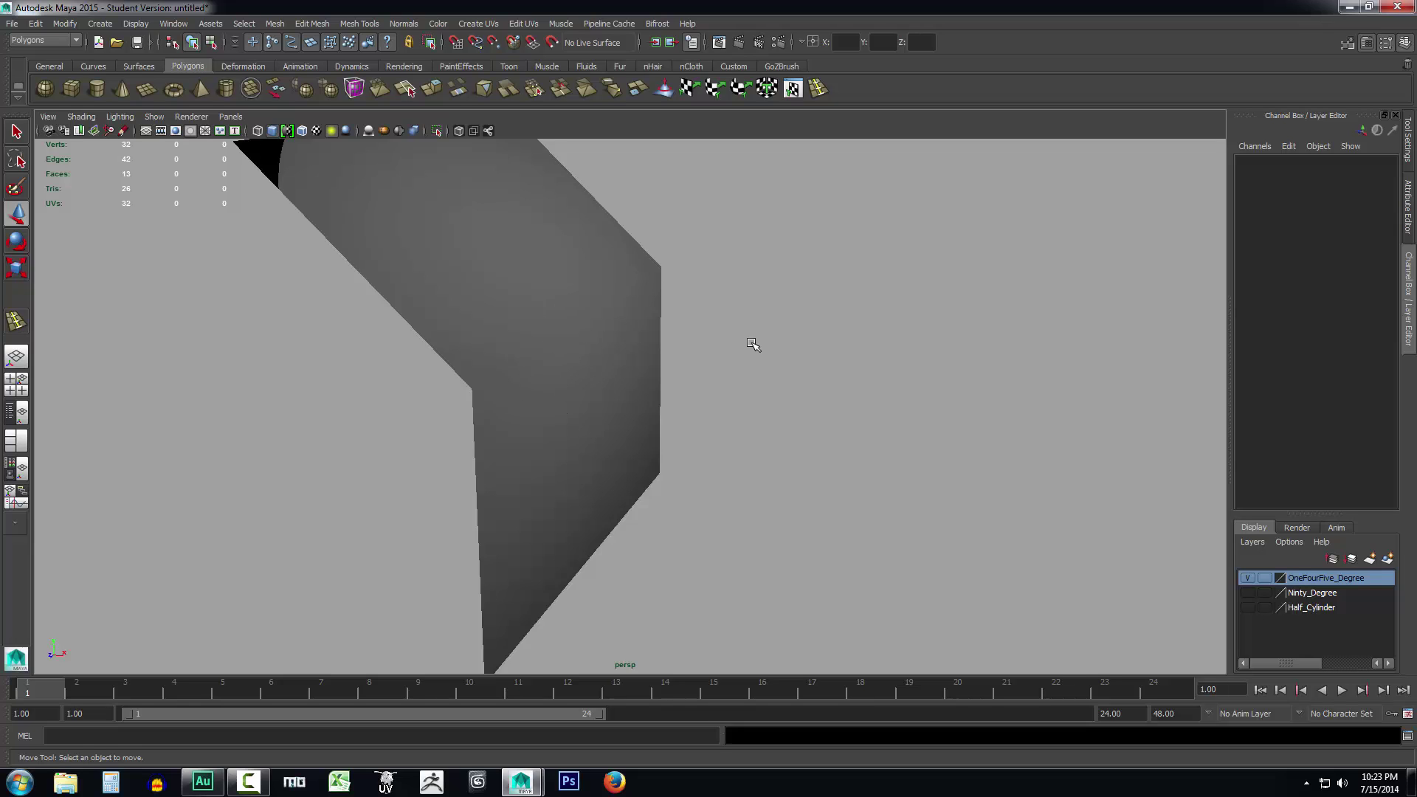
alt+drag(753, 342, 753, 344)
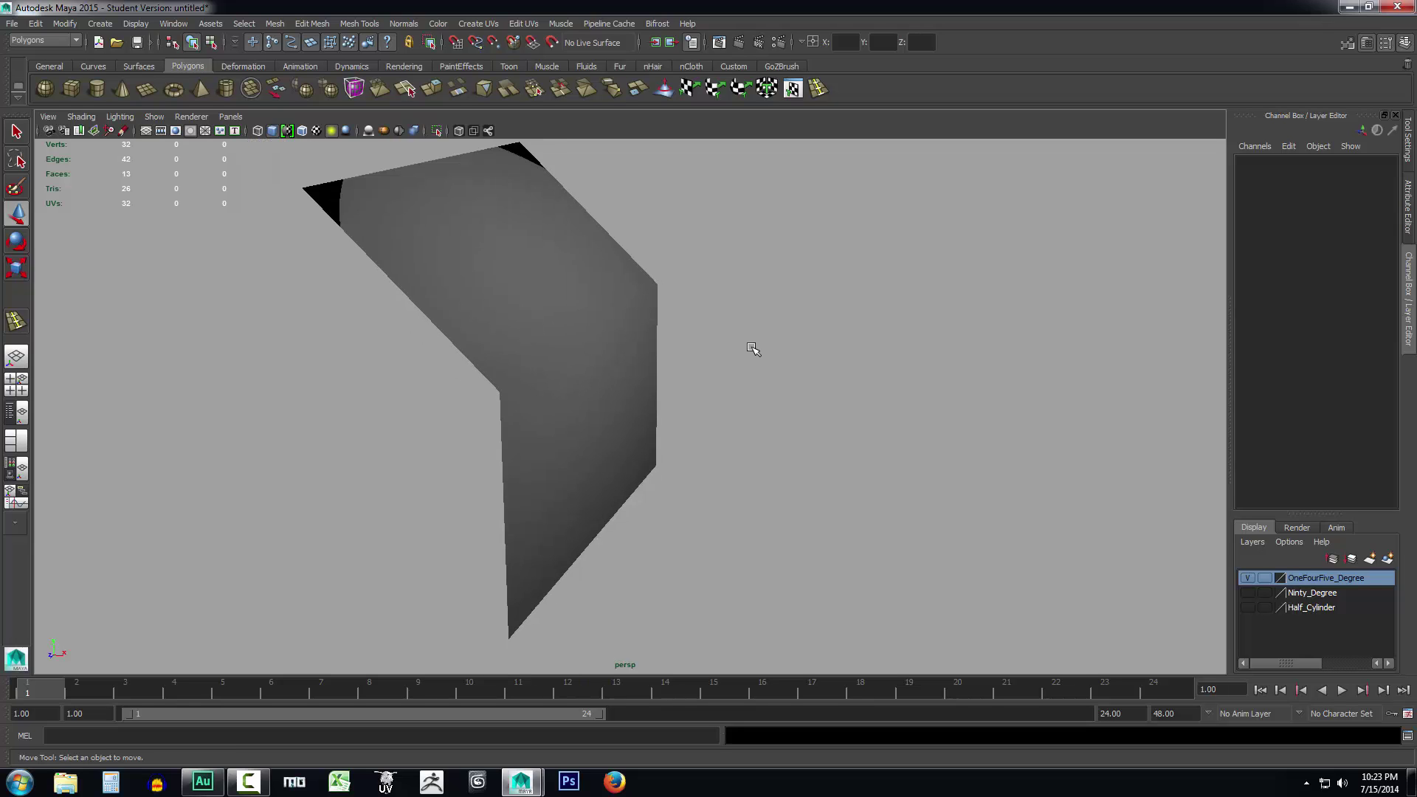
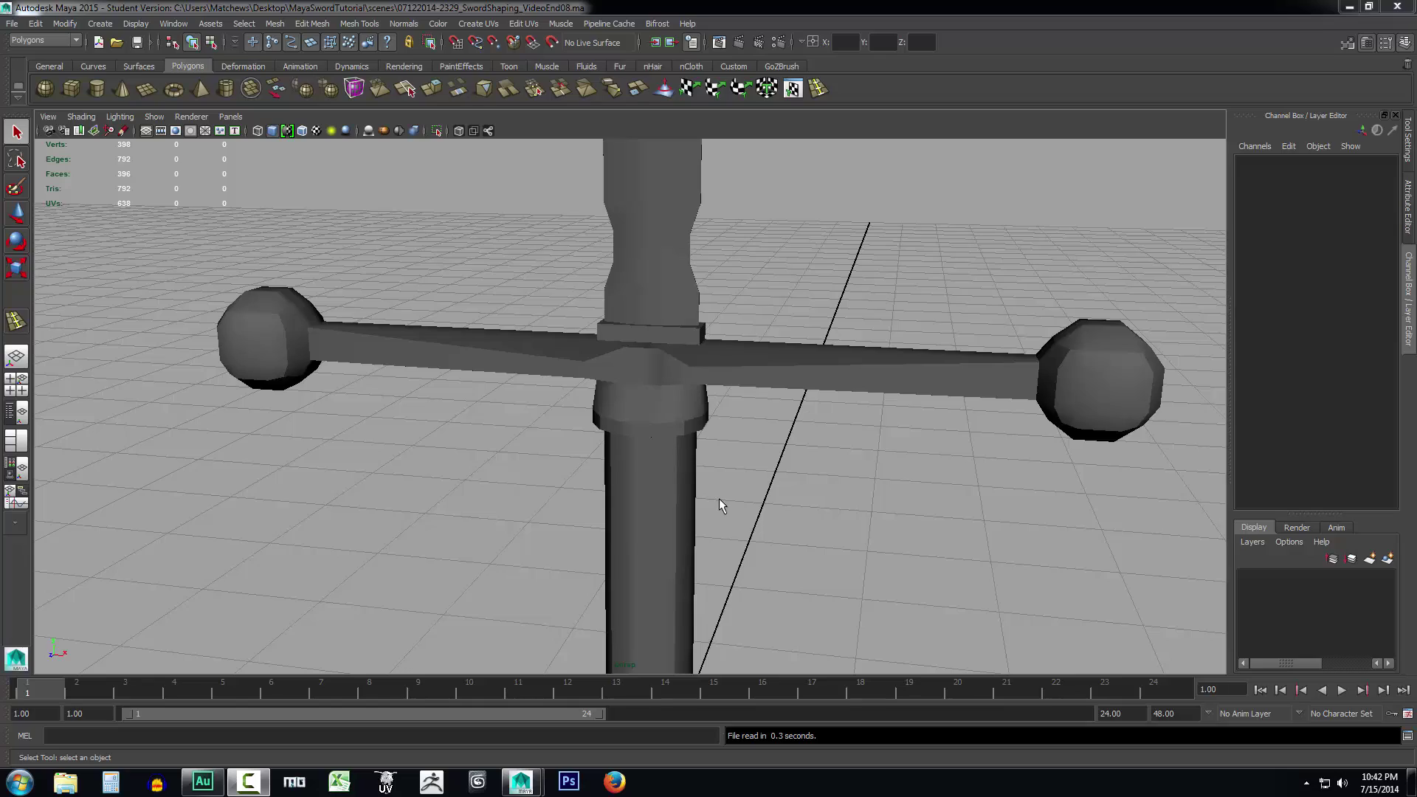
Select the sword mesh and switch to edge selection at the ball on one end of the crossguard
alt+middle_drag(408, 472, 609, 498)
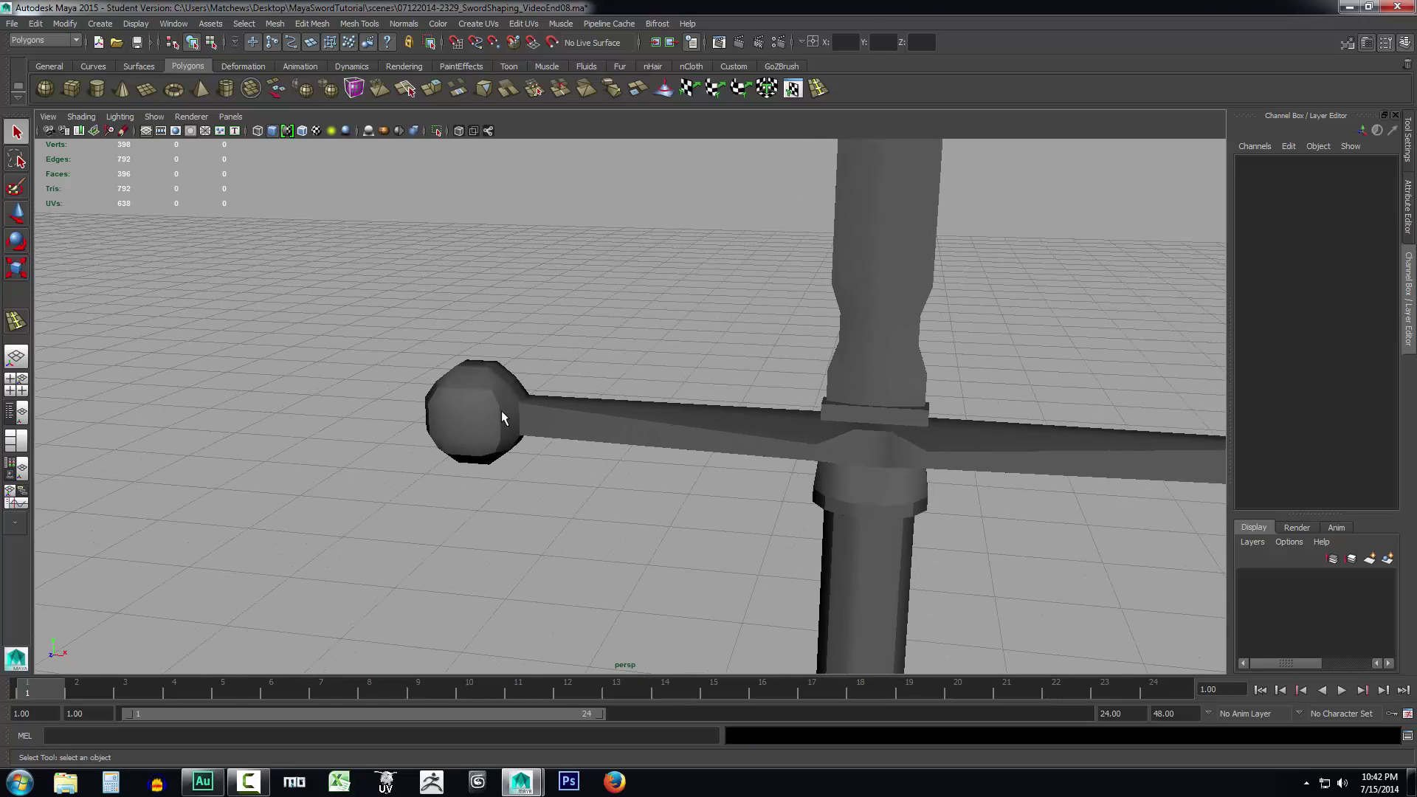
click(502, 418)
alt+drag(609, 498, 648, 510)
scroll(653, 519, up, 2)
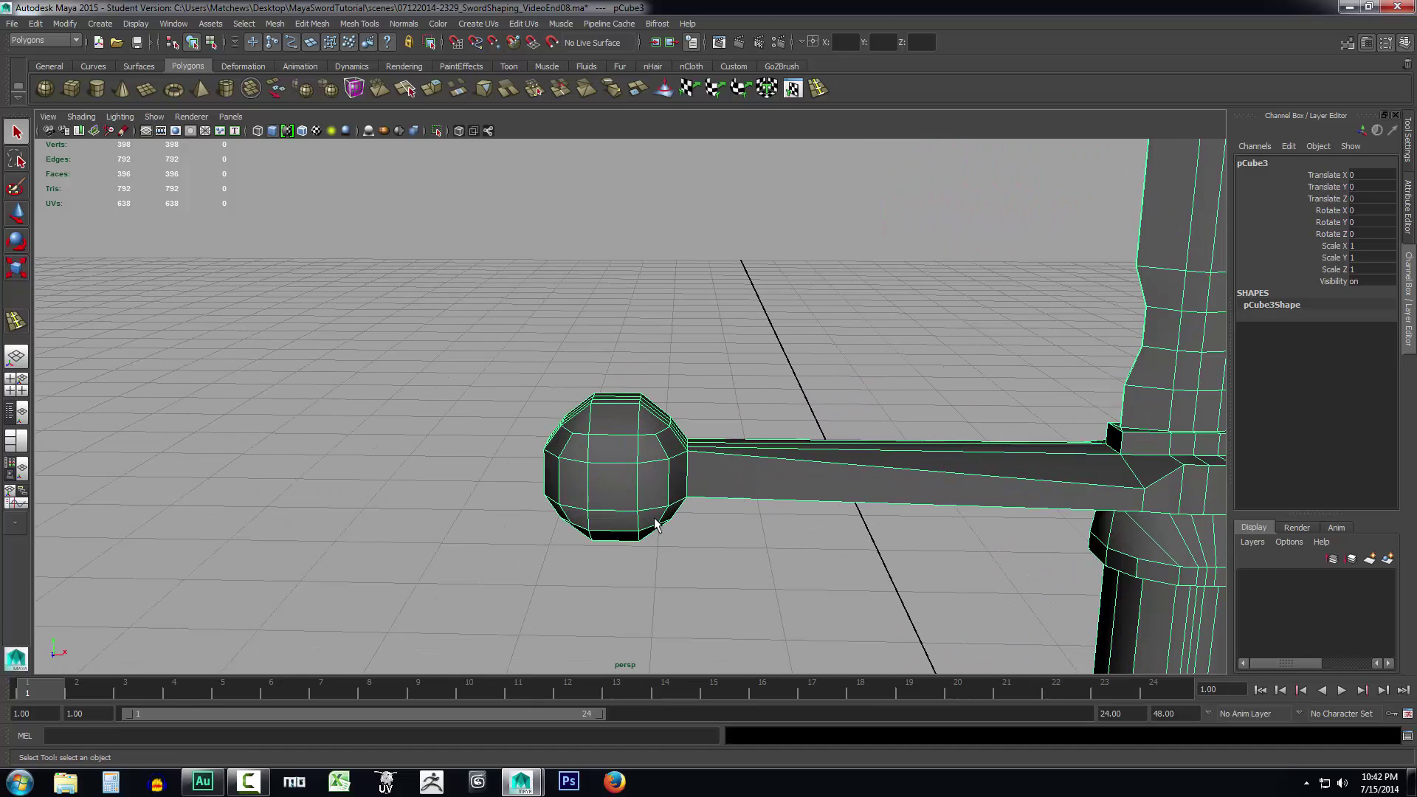
right_click(609, 452)
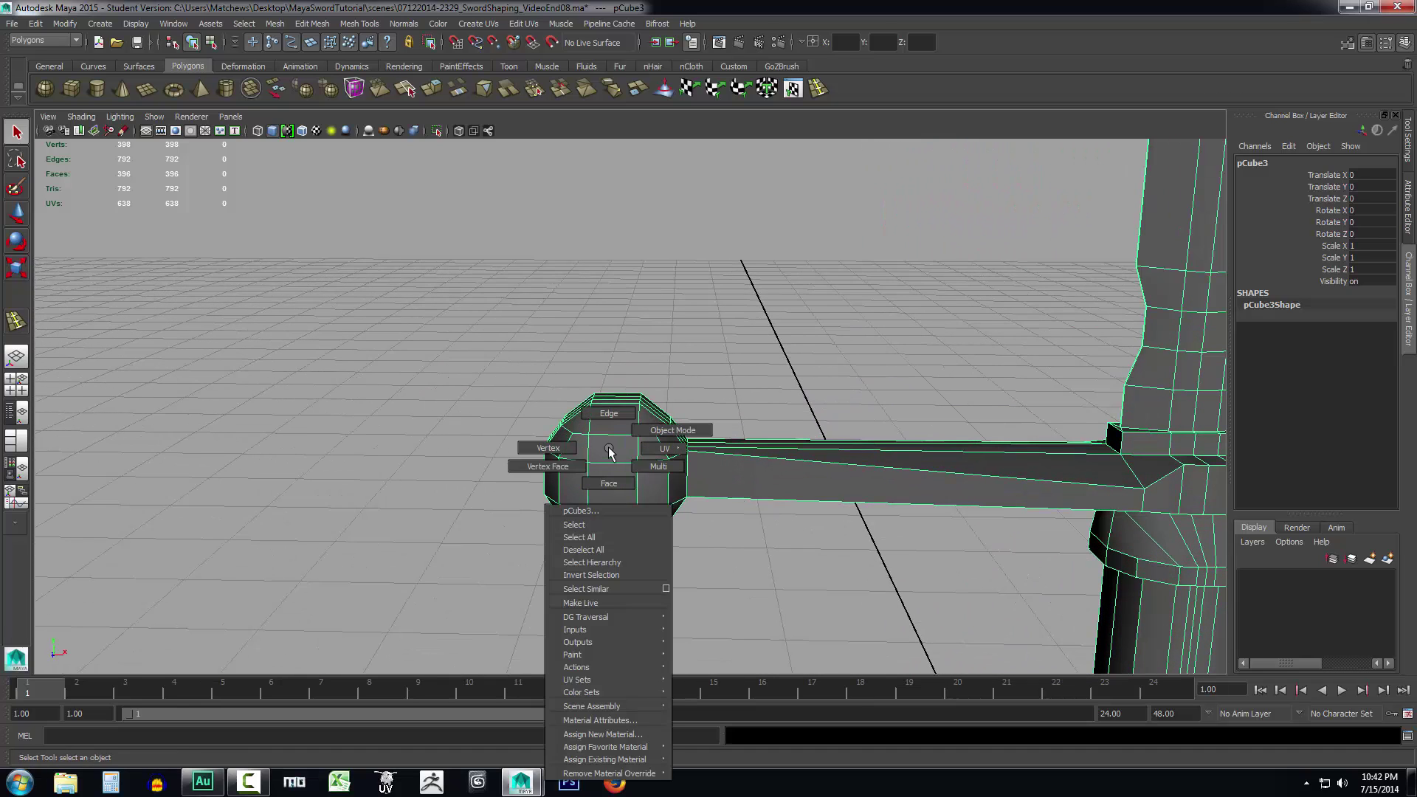
right_drag(609, 451, 609, 413)
alt+drag(611, 411, 686, 489)
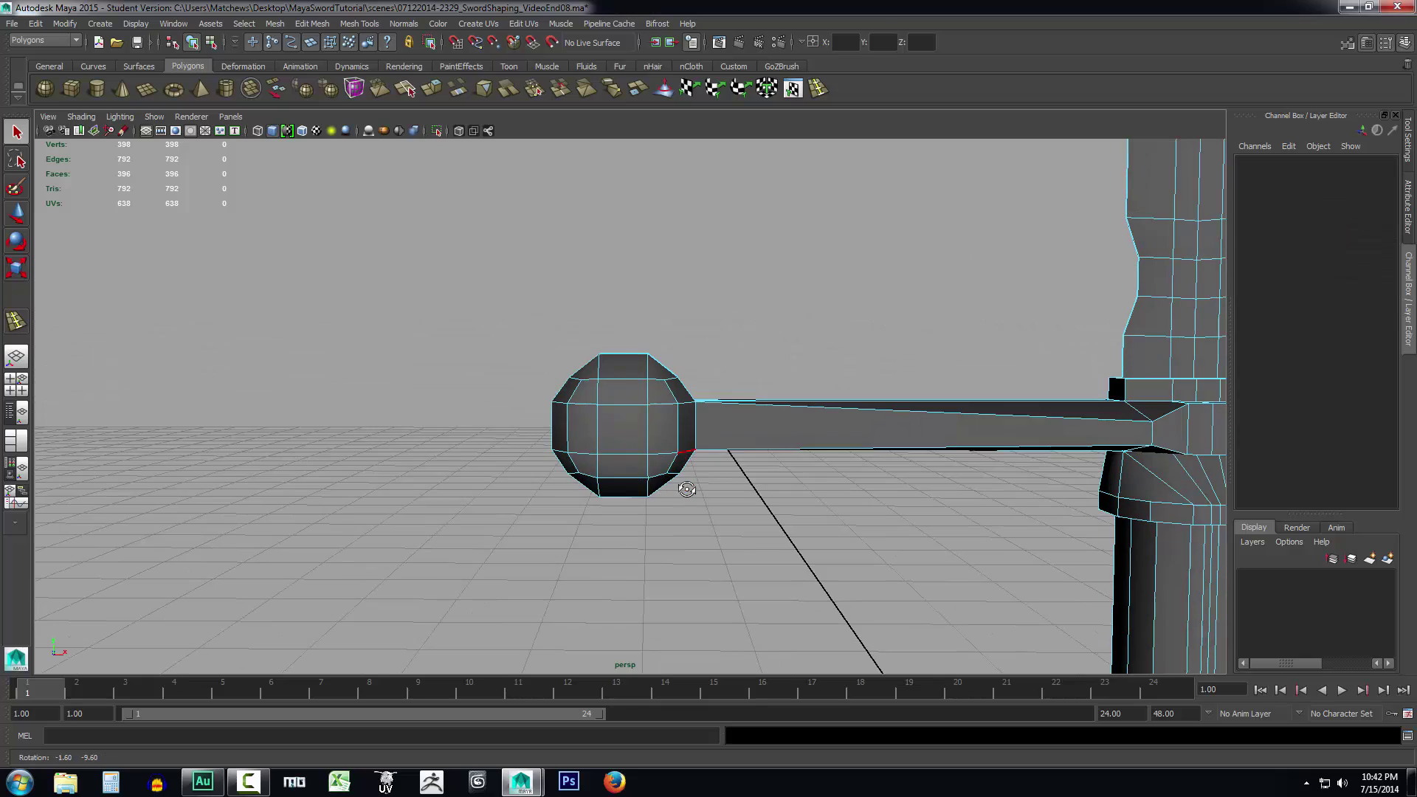
drag(493, 333, 749, 599)
scroll(724, 567, up, 8)
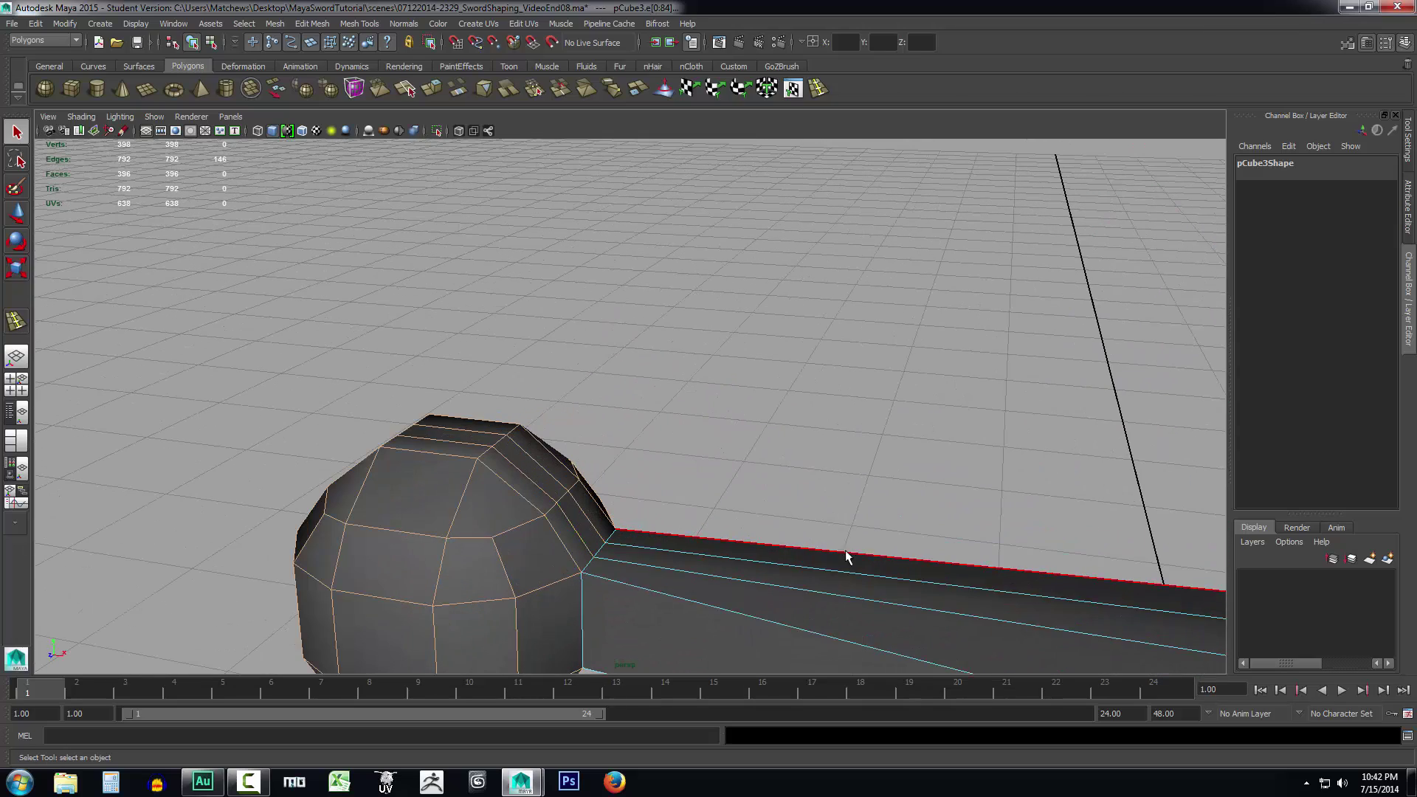
alt+drag(790, 576, 723, 570)
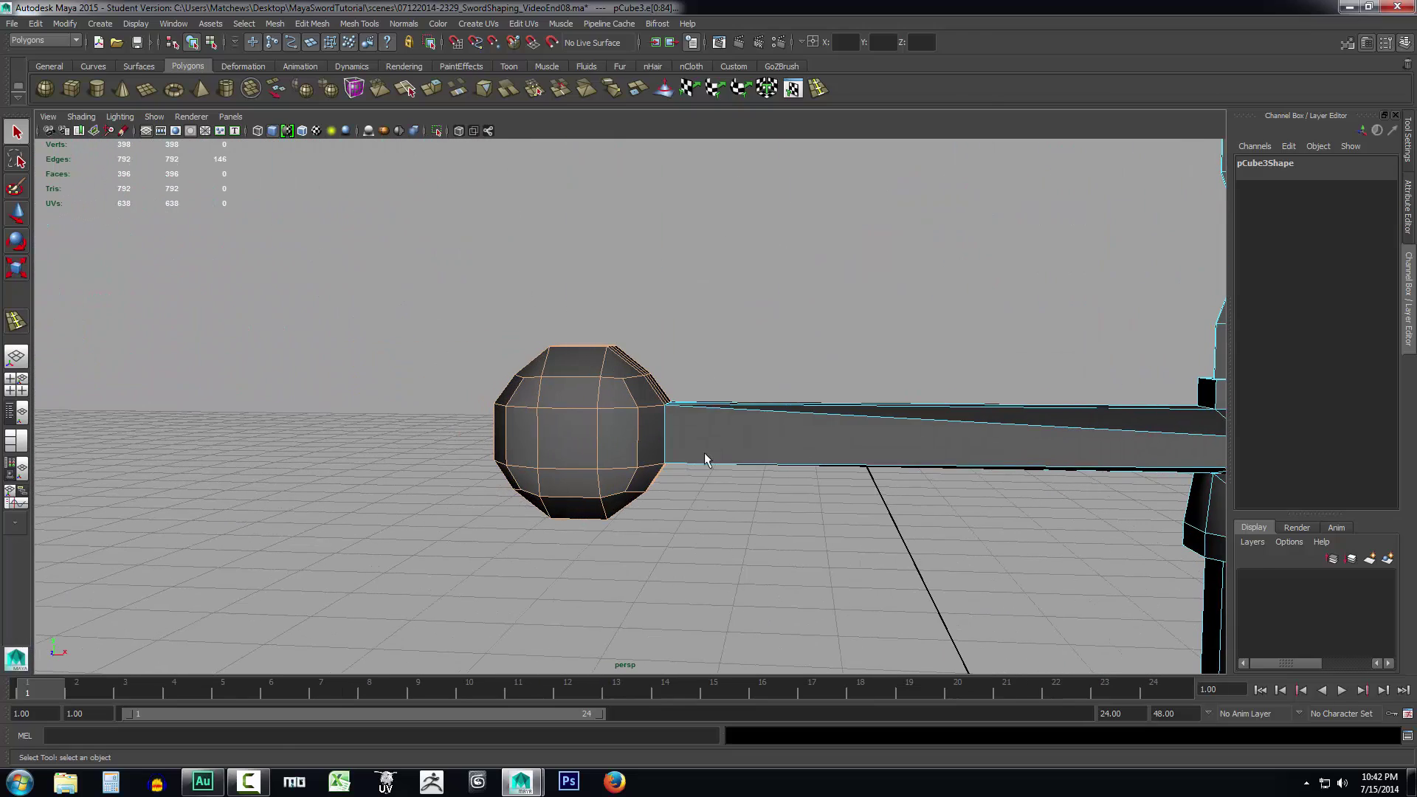
click(730, 564)
scroll(727, 451, up, 3)
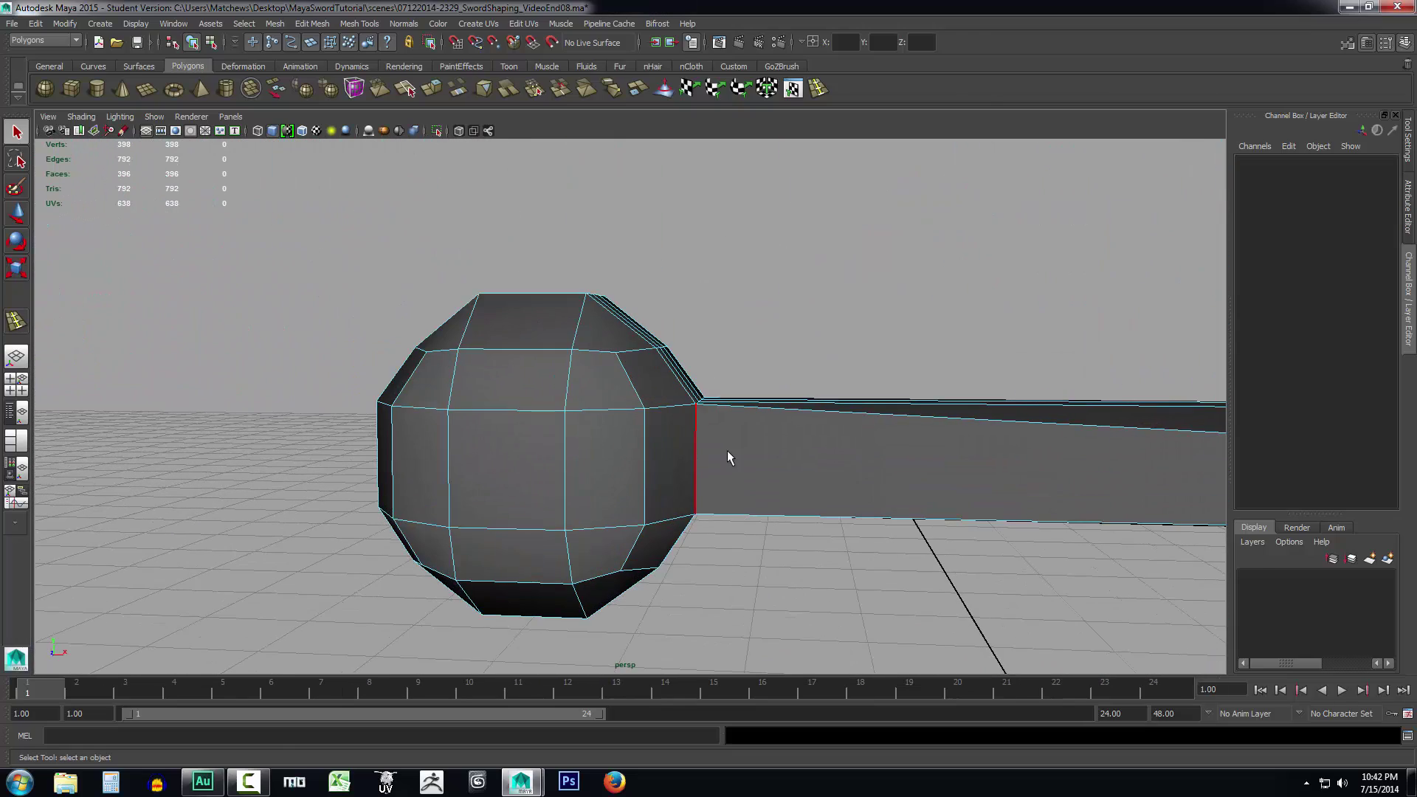
Return the sword mesh to object mode and examine the shading where the ball meets the crossguard arm
right_drag(645, 463, 701, 445)
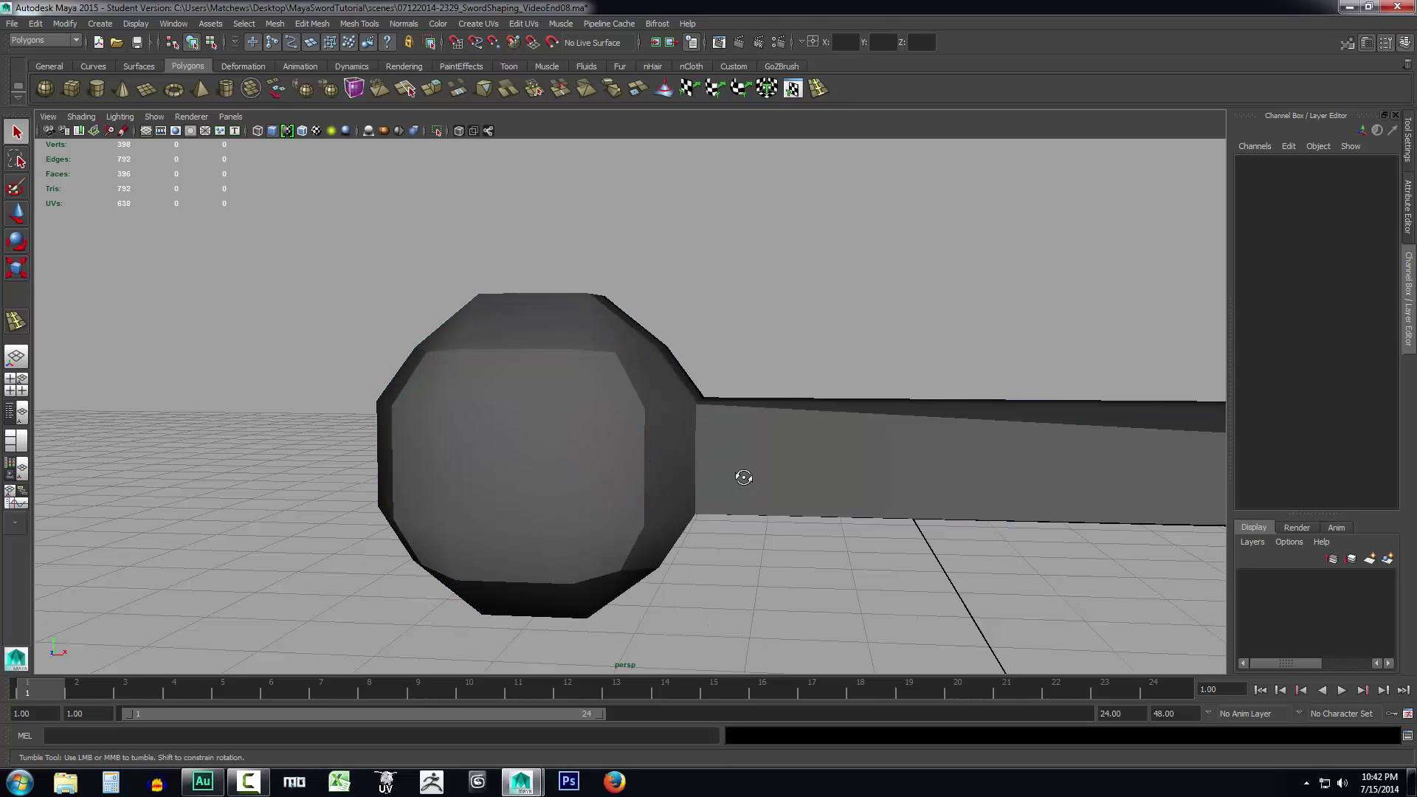
alt+drag(744, 475, 533, 664)
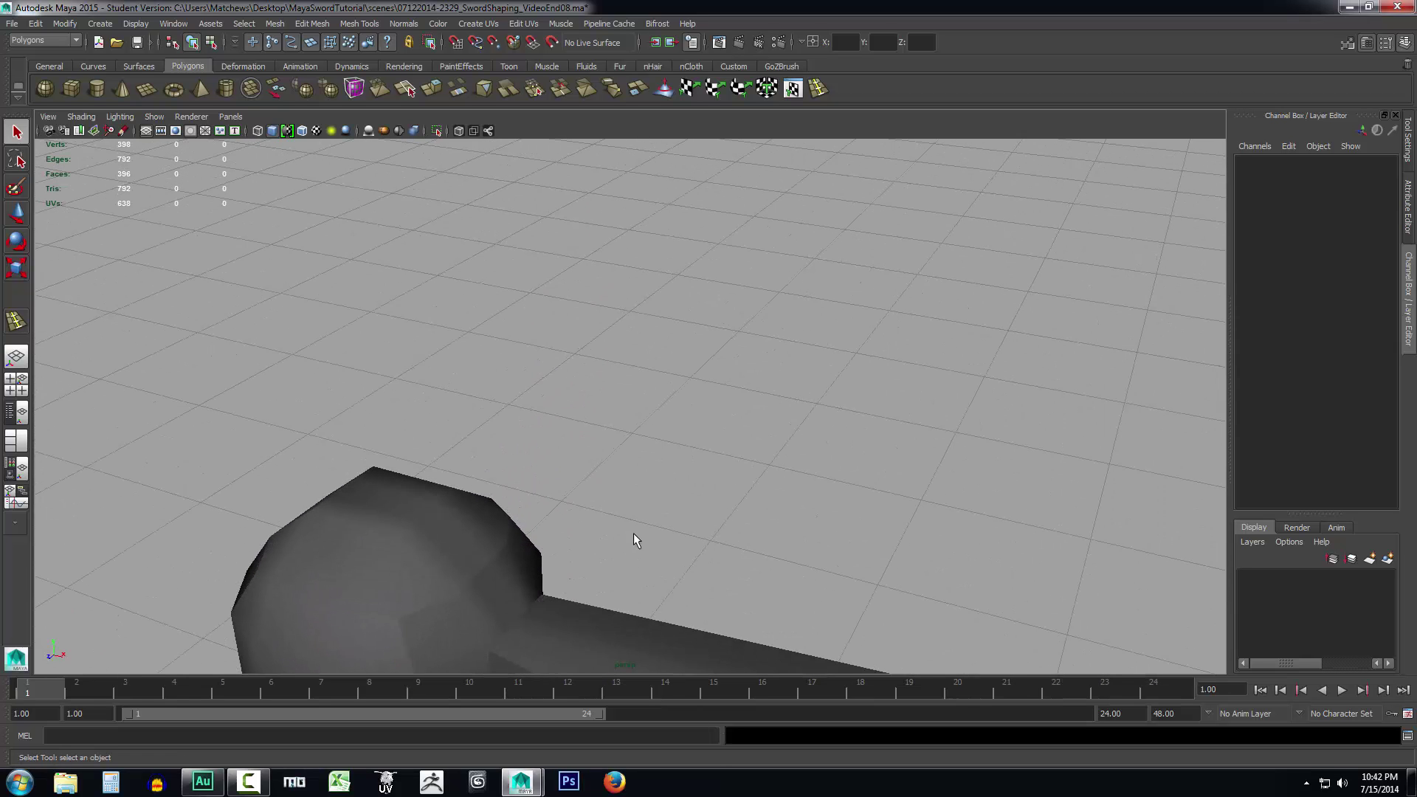
alt+drag(633, 535, 639, 521)
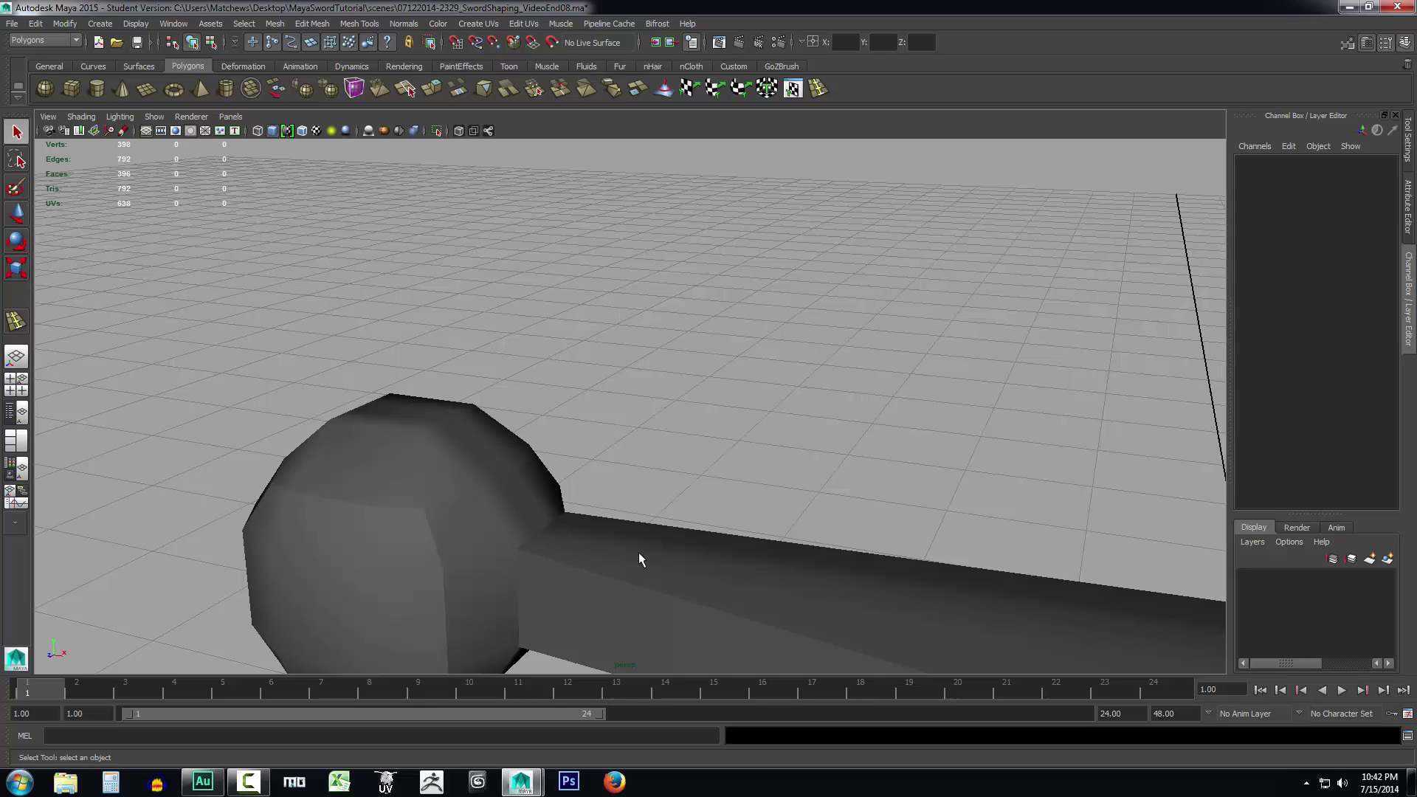
alt+drag(639, 552, 611, 471)
Switch back to edge selection and box-select the edges of the balls at both ends of the crossguard
right_drag(611, 471, 609, 436)
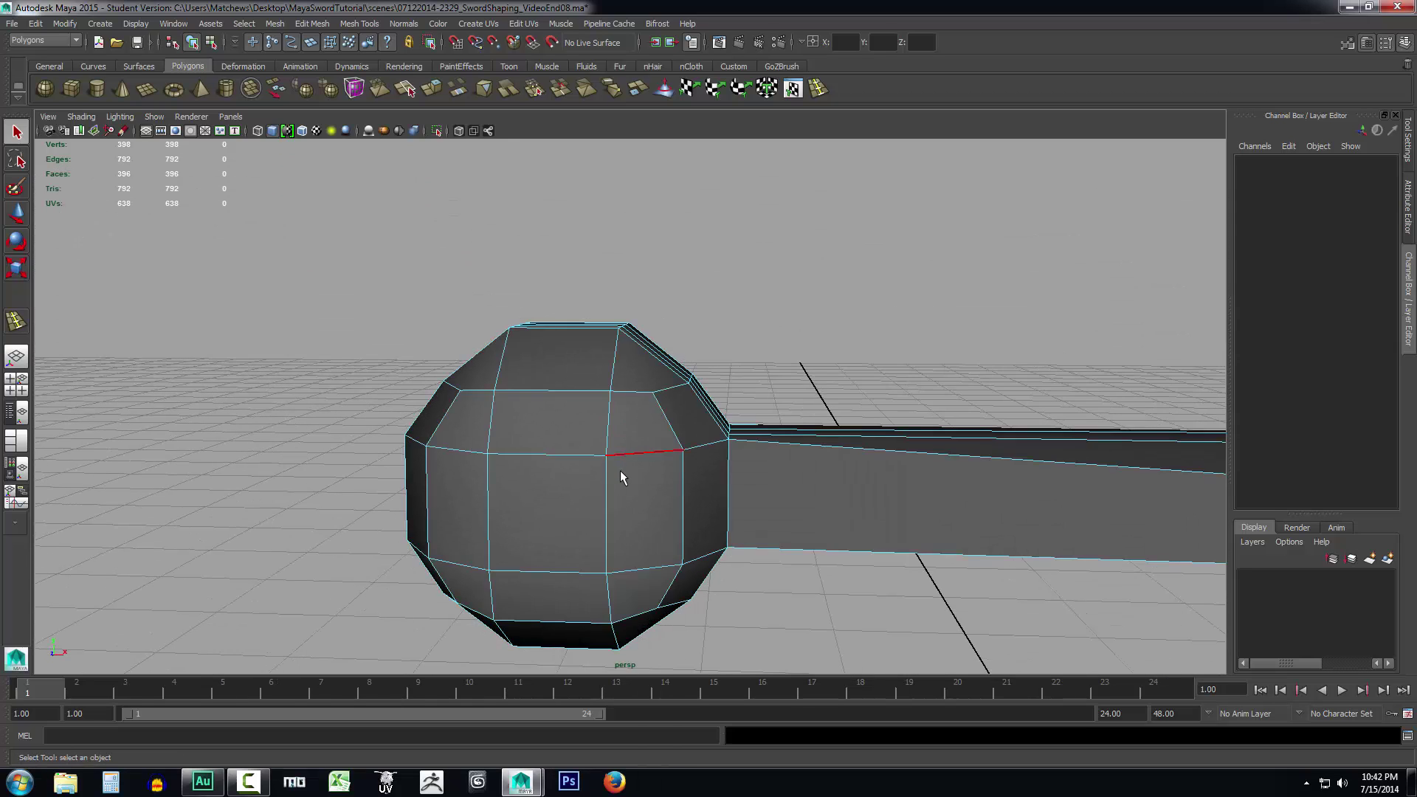
scroll(620, 477, down, 3)
drag(405, 294, 686, 617)
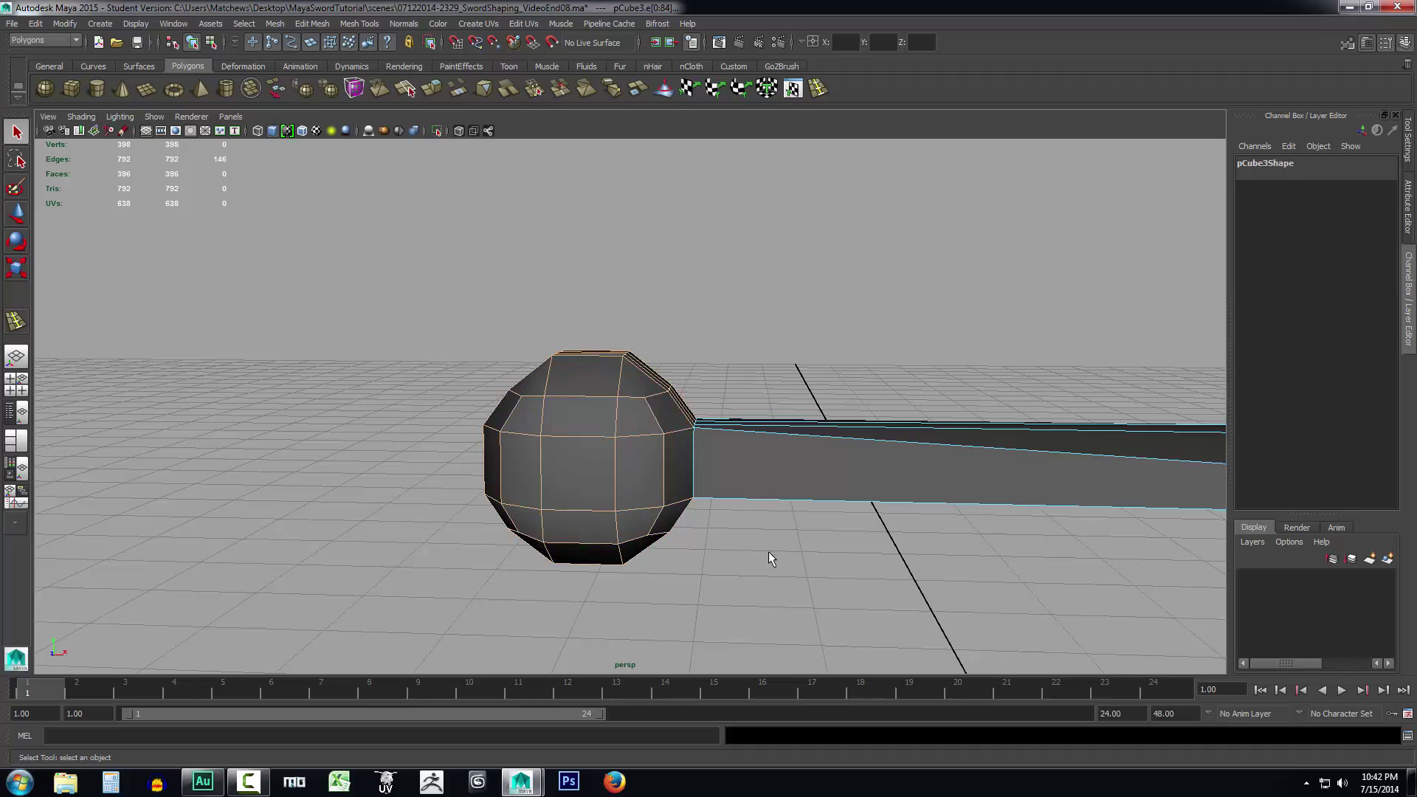
alt+drag(768, 552, 596, 471)
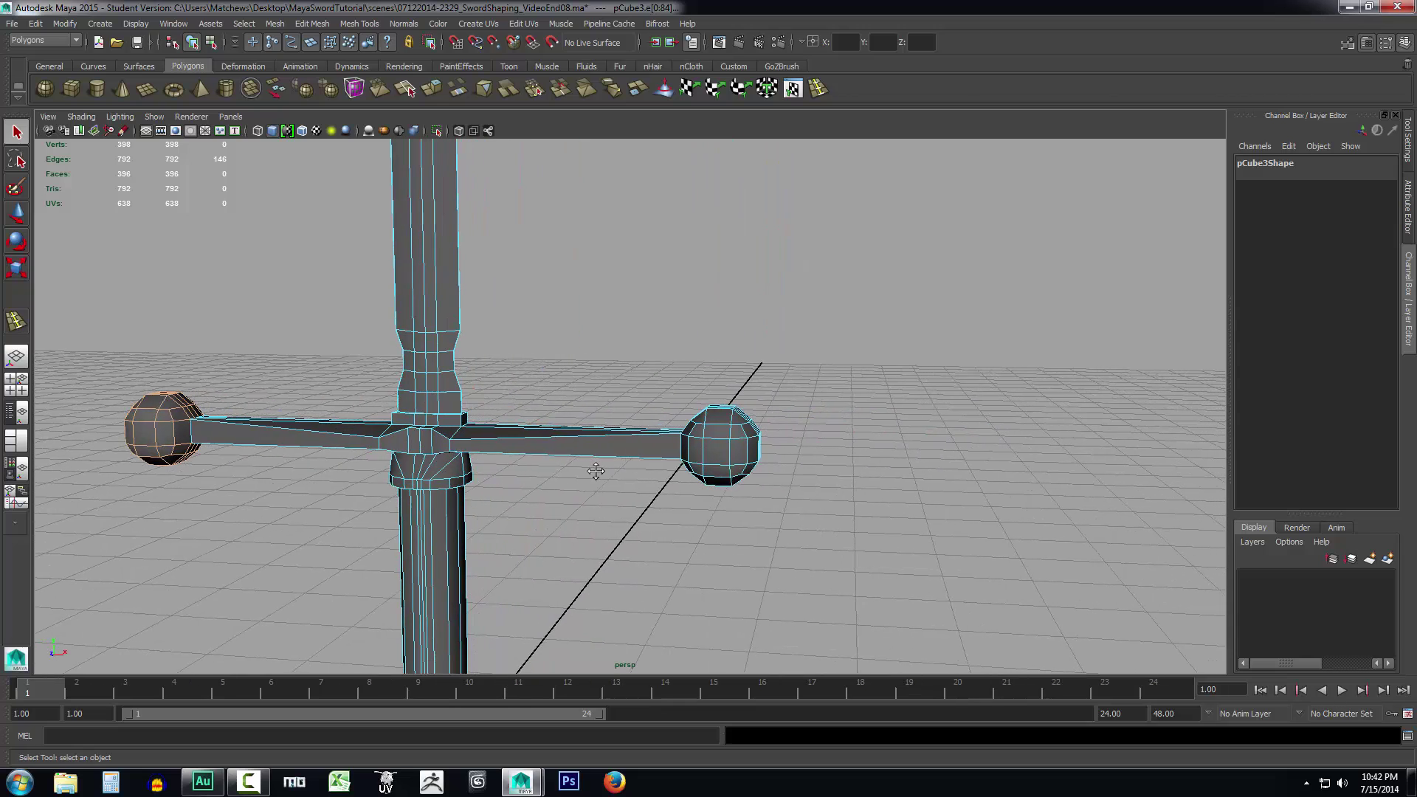
alt+right_drag(597, 471, 936, 538)
alt+middle_drag(936, 538, 878, 499)
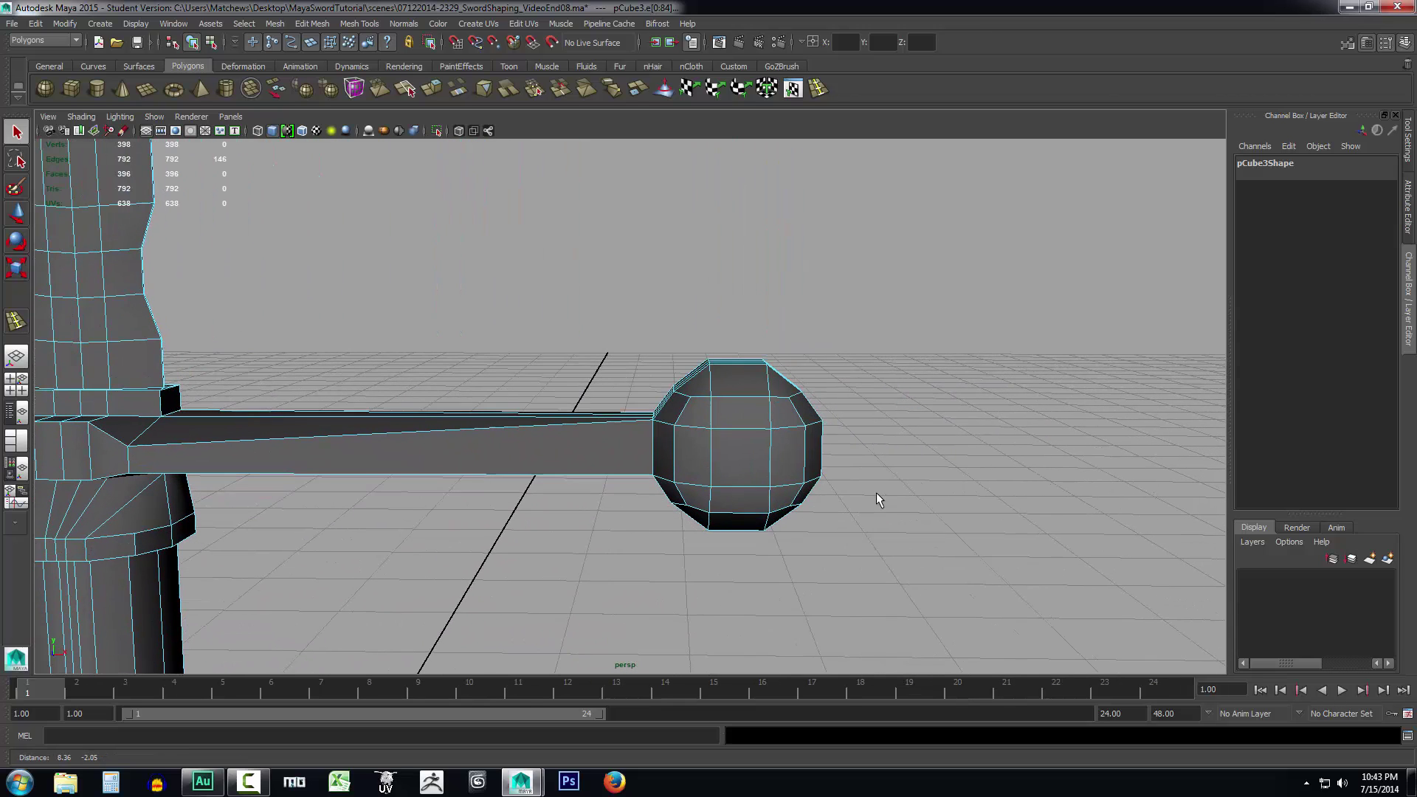
drag(920, 311, 659, 595)
alt+drag(759, 558, 744, 499)
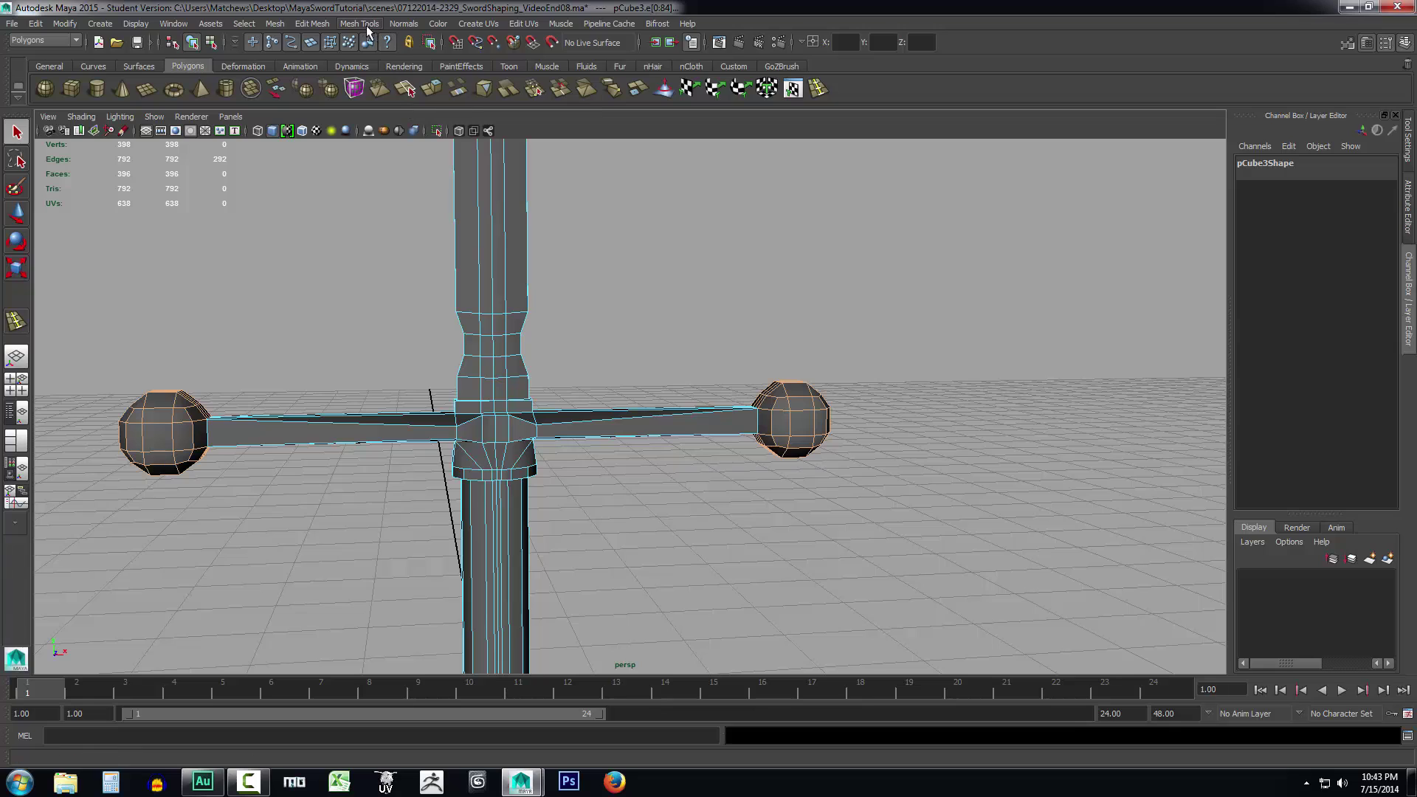
Soften the selected edges of both crossguard balls and return to object mode to check their shading
click(411, 24)
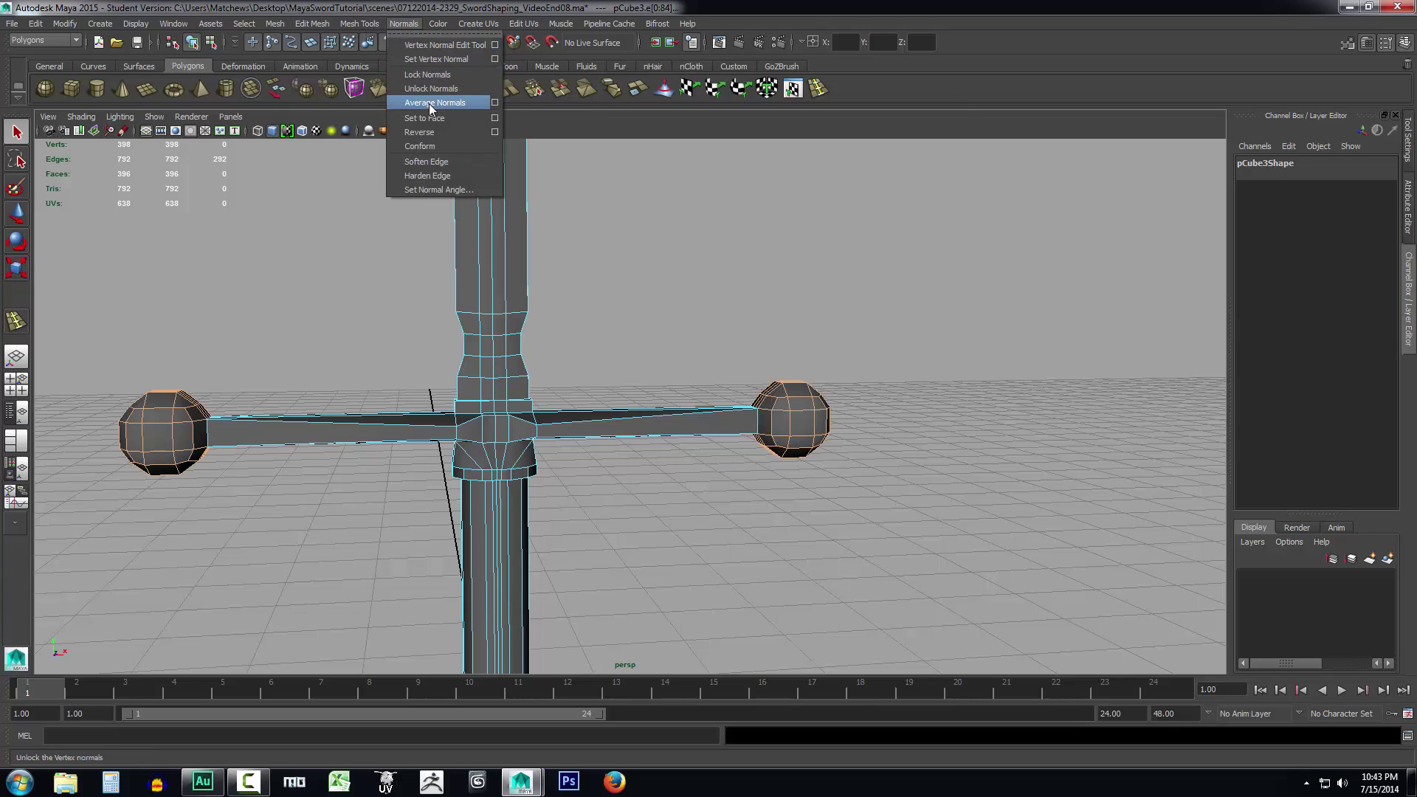
click(418, 162)
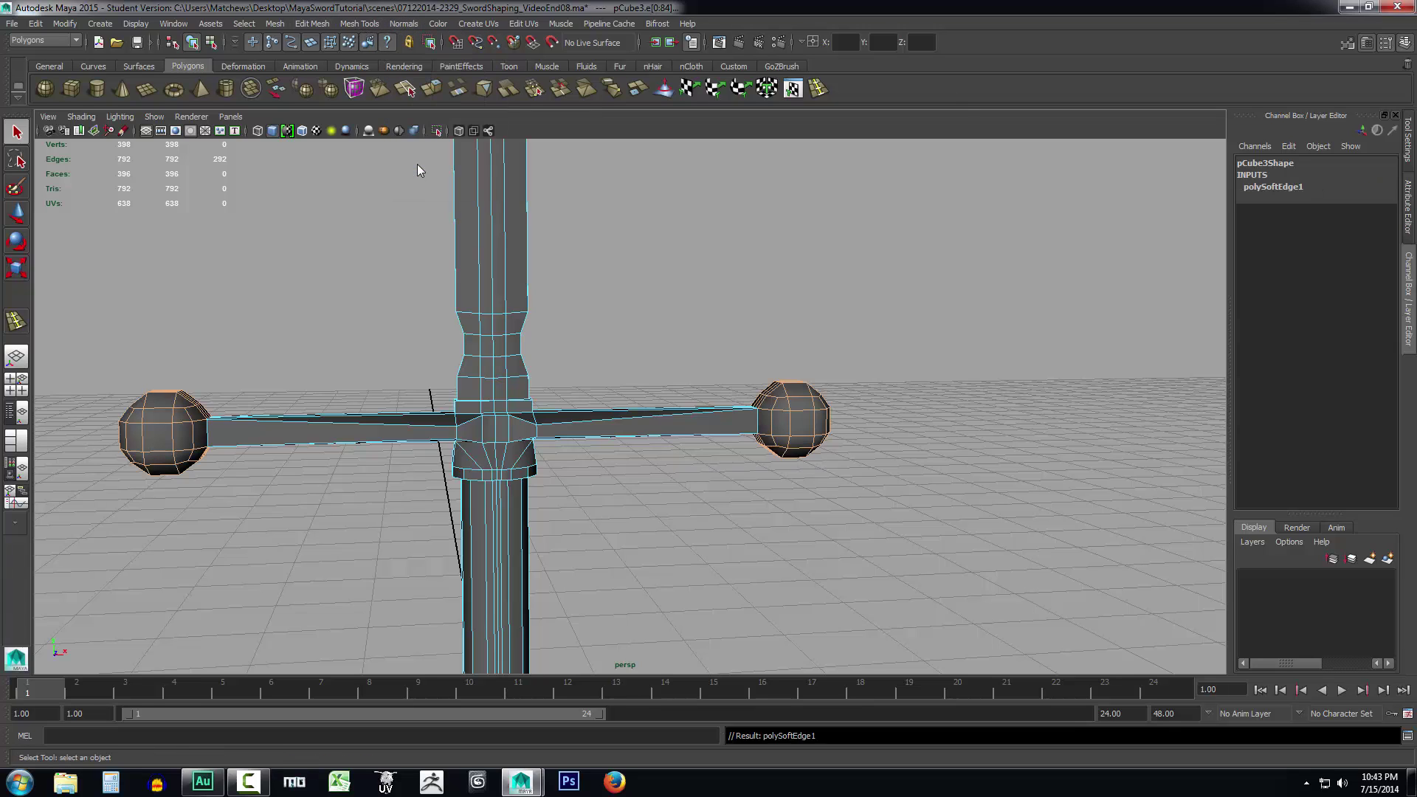
right_click(797, 451)
click(910, 426)
alt+drag(905, 433, 723, 446)
scroll(840, 441, up, 3)
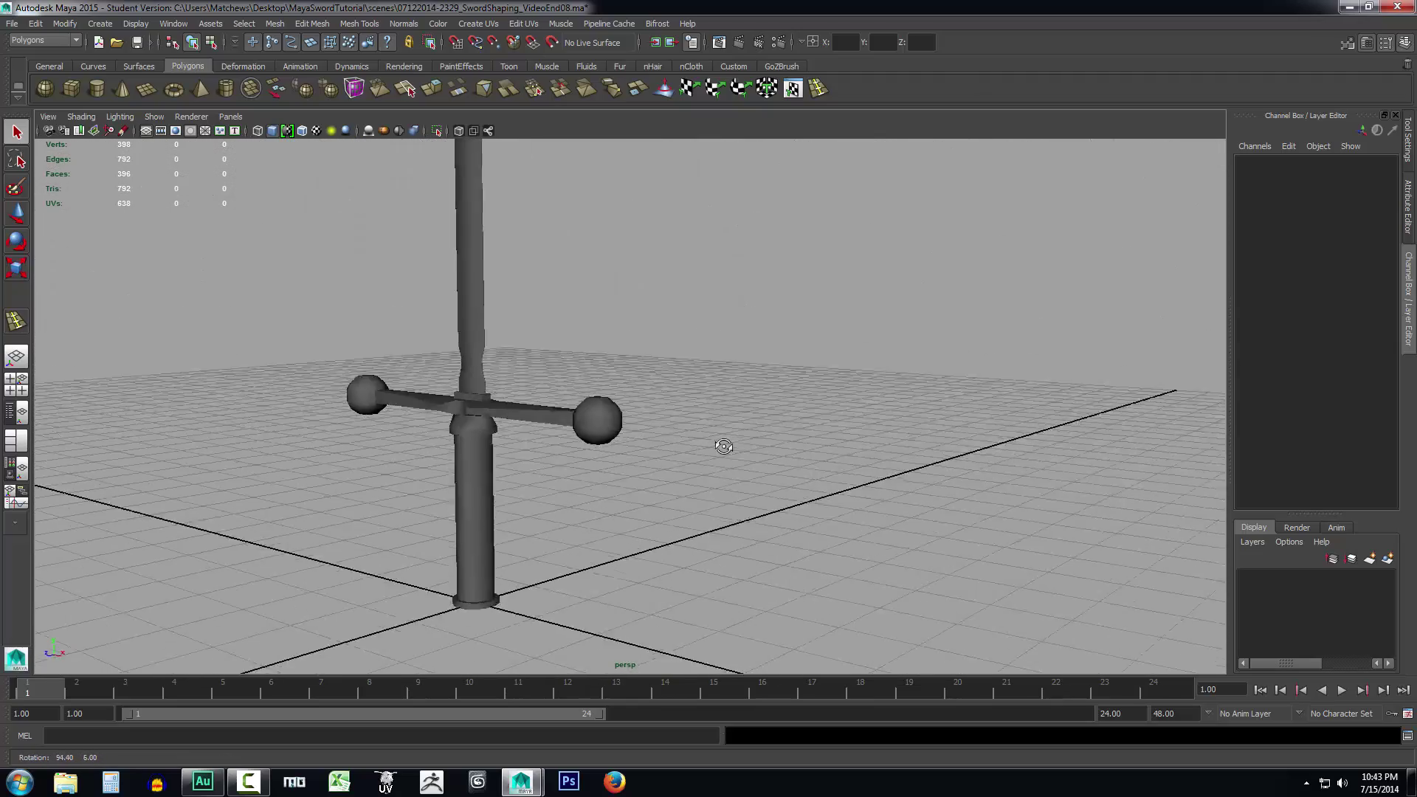
scroll(753, 443, up, 5)
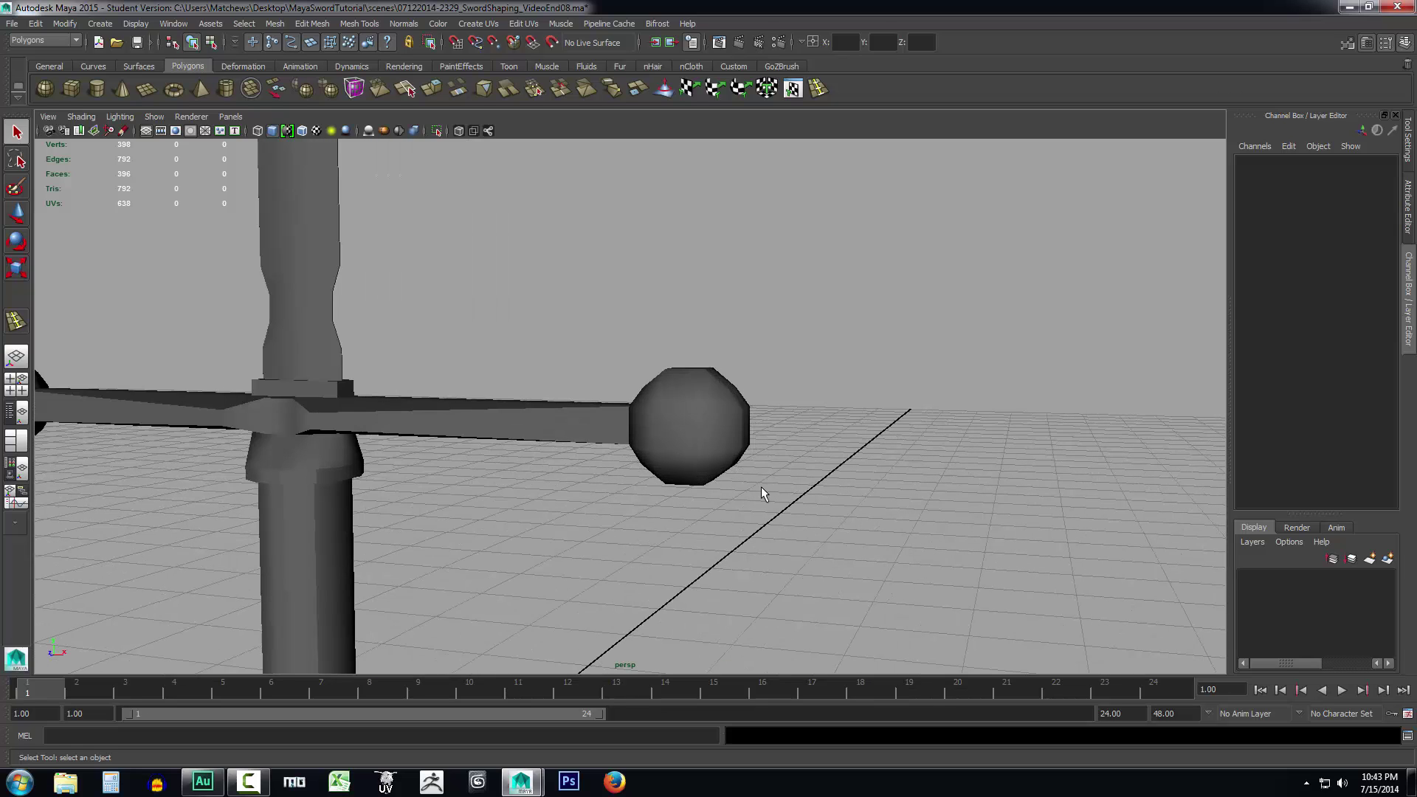
Undo the softening to compare the crossguard balls' hard-edged shading in object mode, and restore the softened edges
key(ctrl+z)
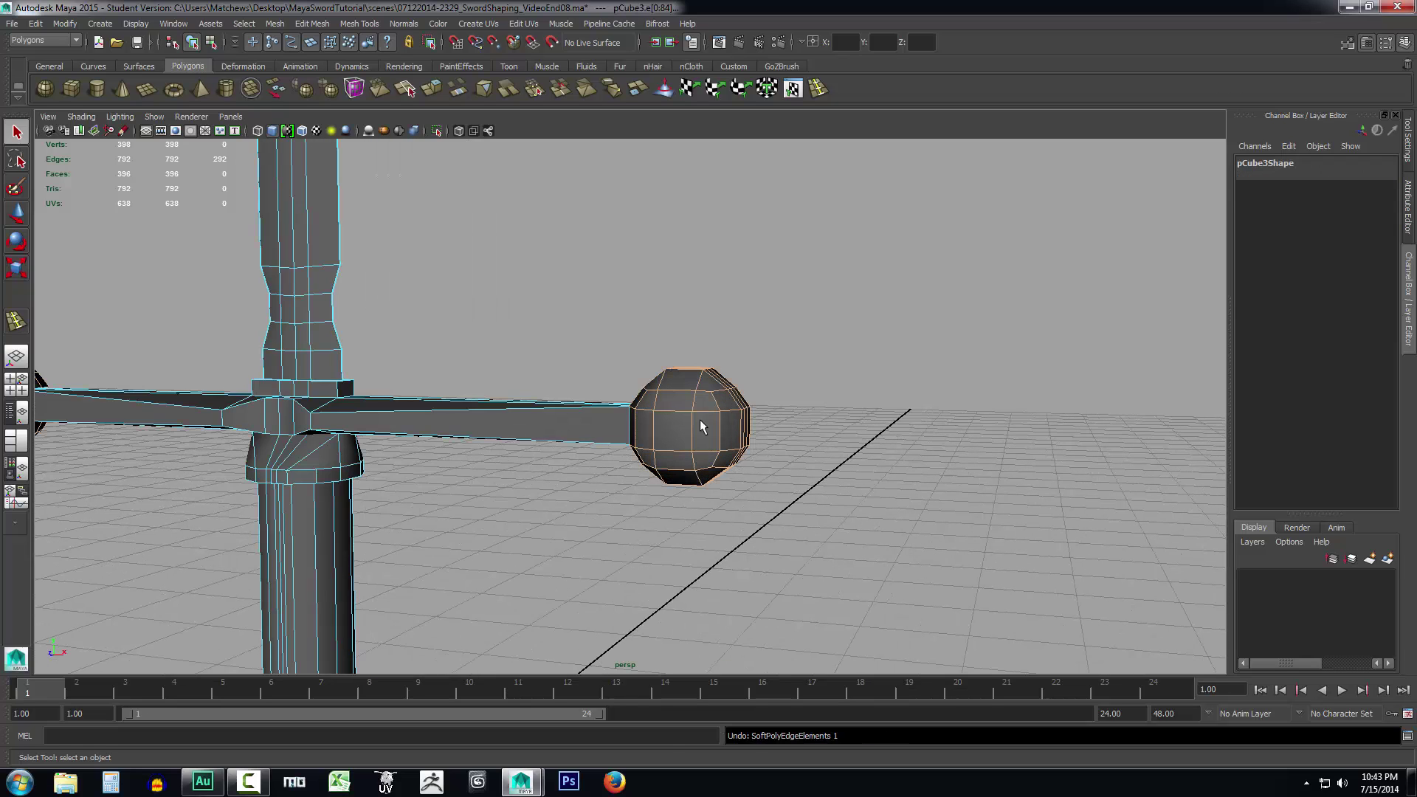
right_drag(700, 427, 734, 401)
click(829, 468)
alt+drag(816, 465, 812, 466)
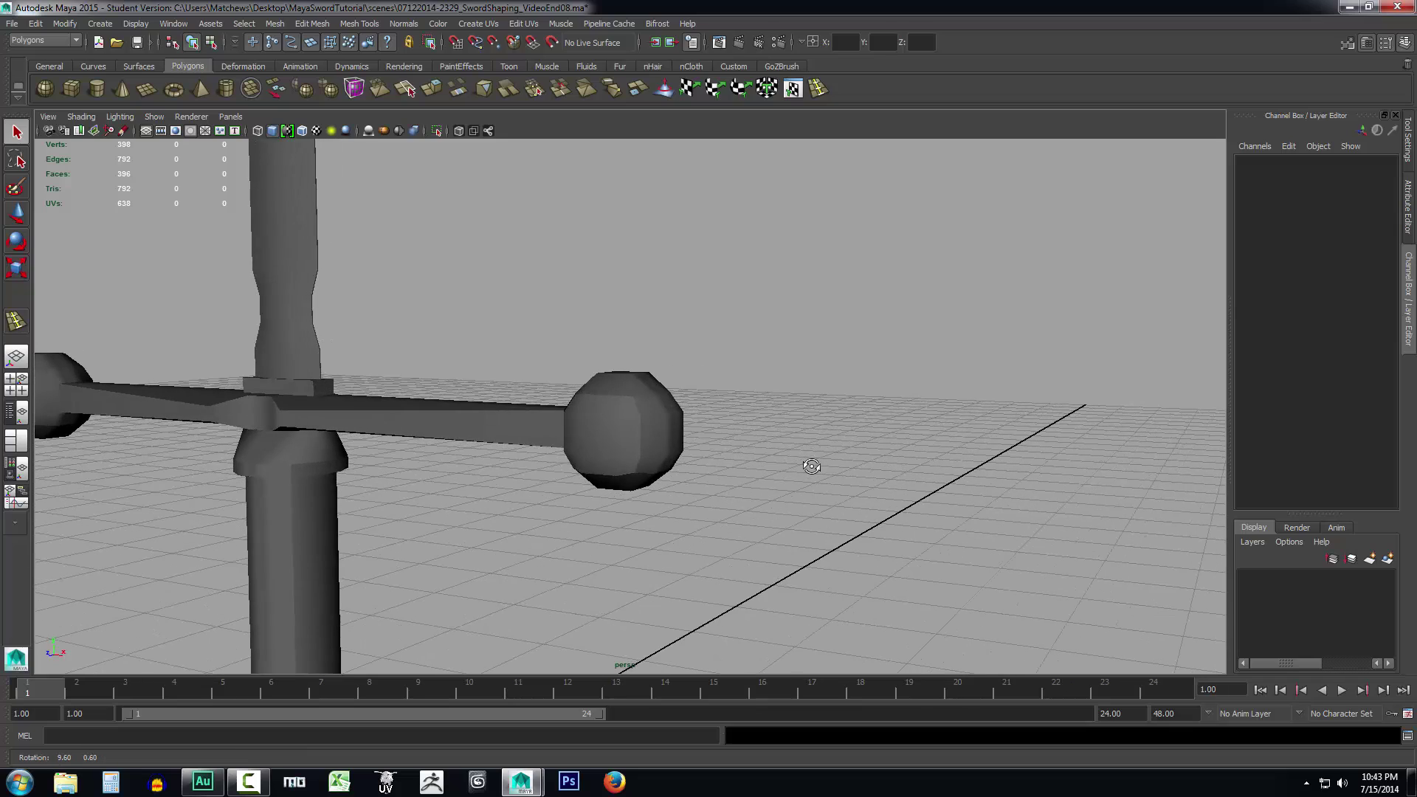
key(ctrl+z)
Examine the shading of the grip and its base rim without the edge display
alt+drag(572, 555, 696, 468)
scroll(696, 468, up, 3)
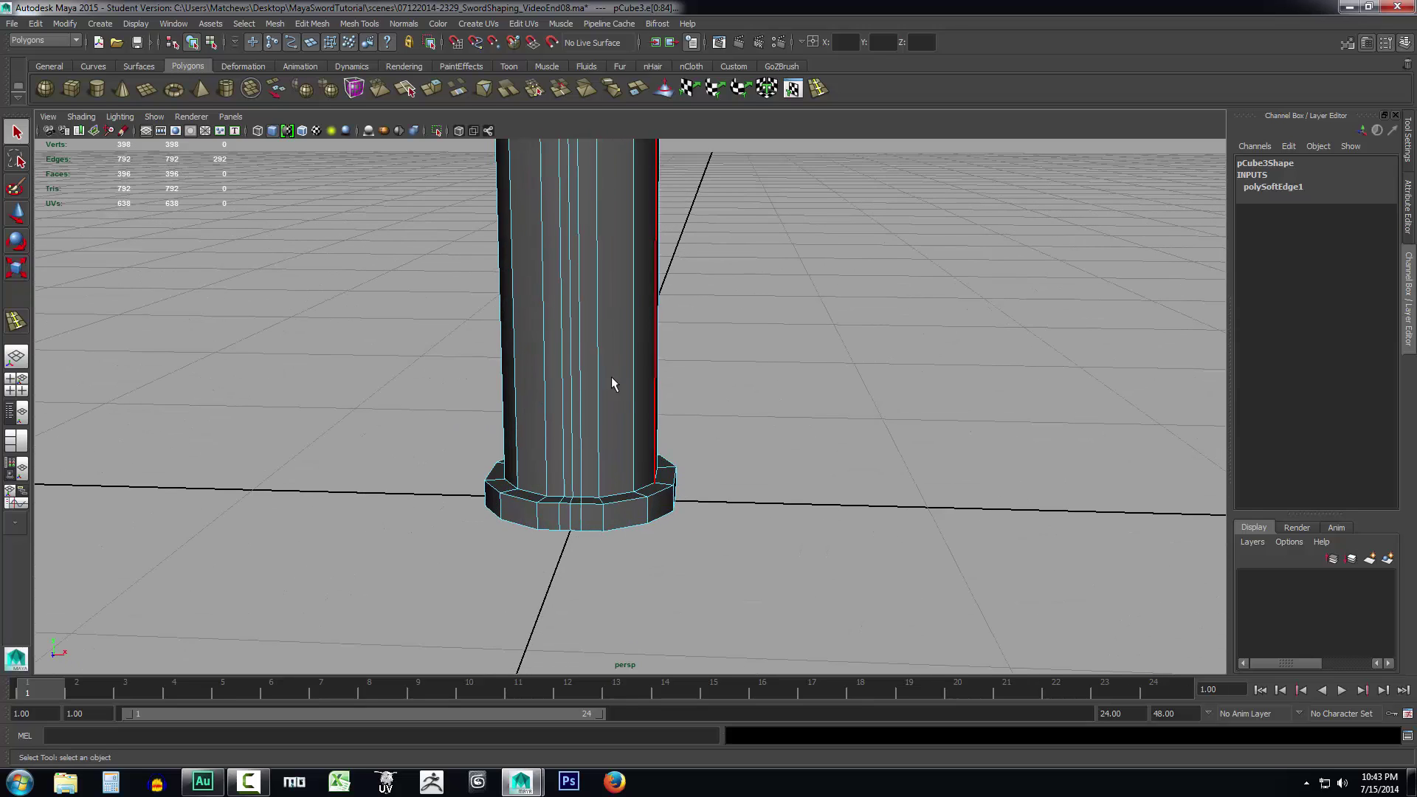
right_drag(604, 369, 653, 352)
alt+drag(787, 439, 842, 426)
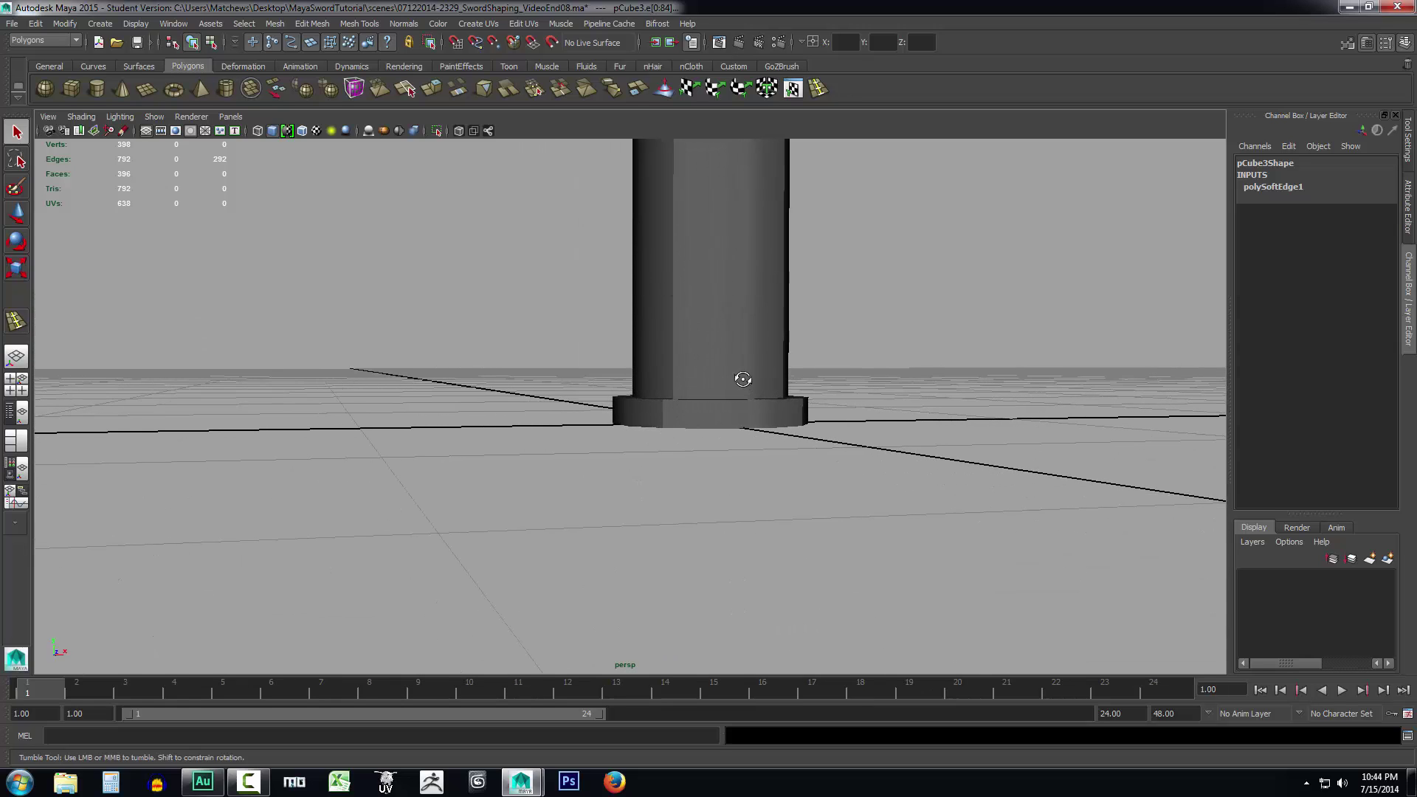
alt+drag(738, 380, 687, 338)
Box-select the vertical edges of the rim at the grip's base in the front view and soften them
right_click(687, 338)
right_drag(687, 338, 687, 304)
alt+drag(653, 443, 794, 424)
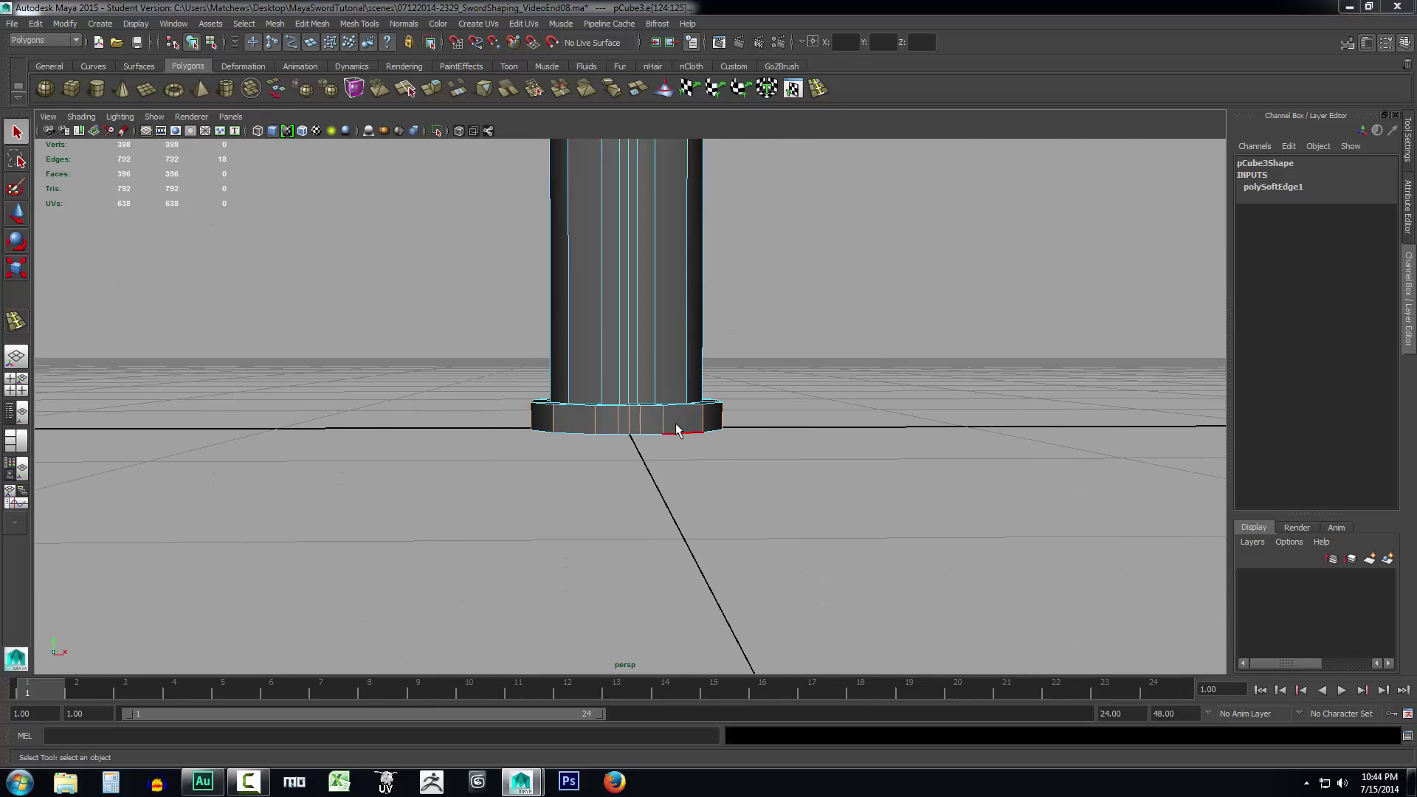
key(space)
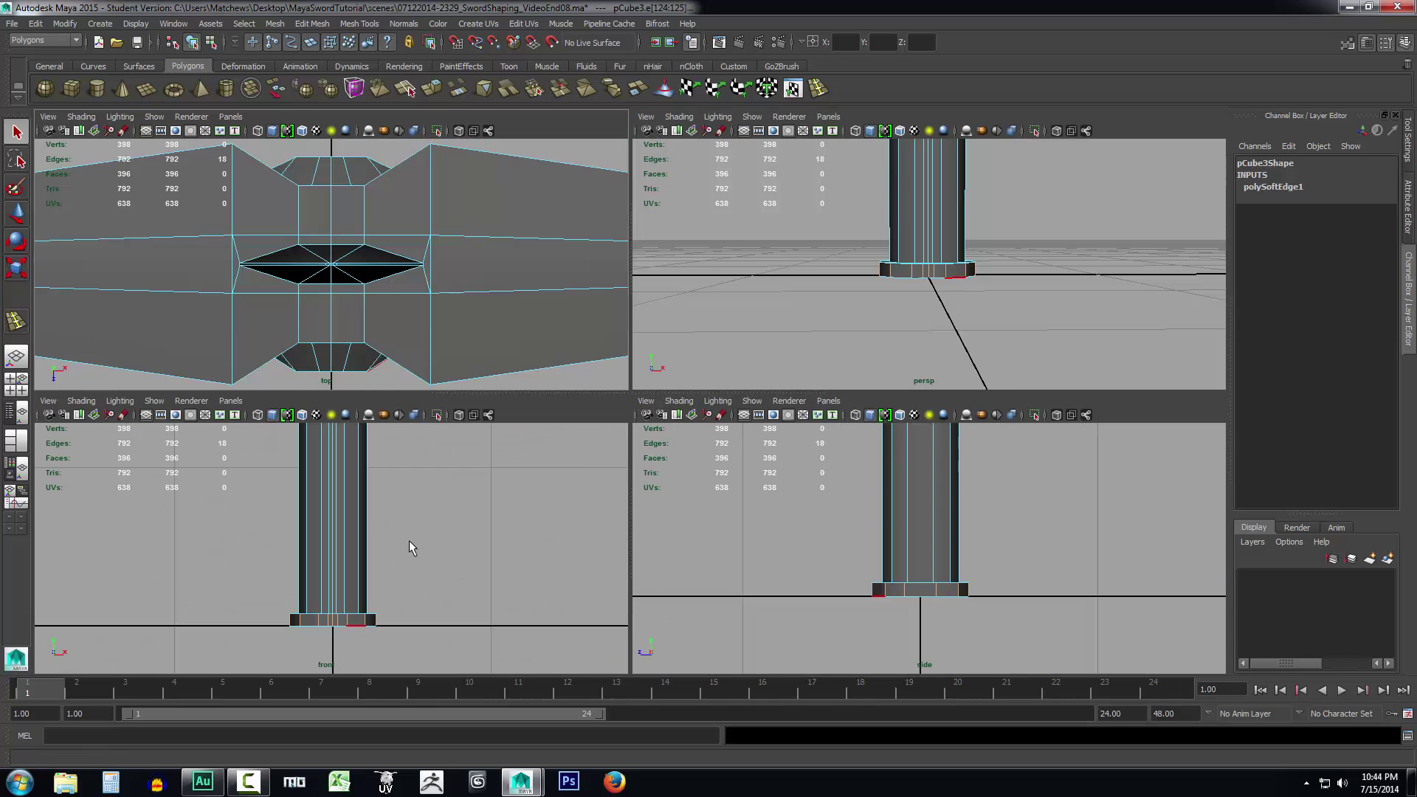
key(space)
click(508, 558)
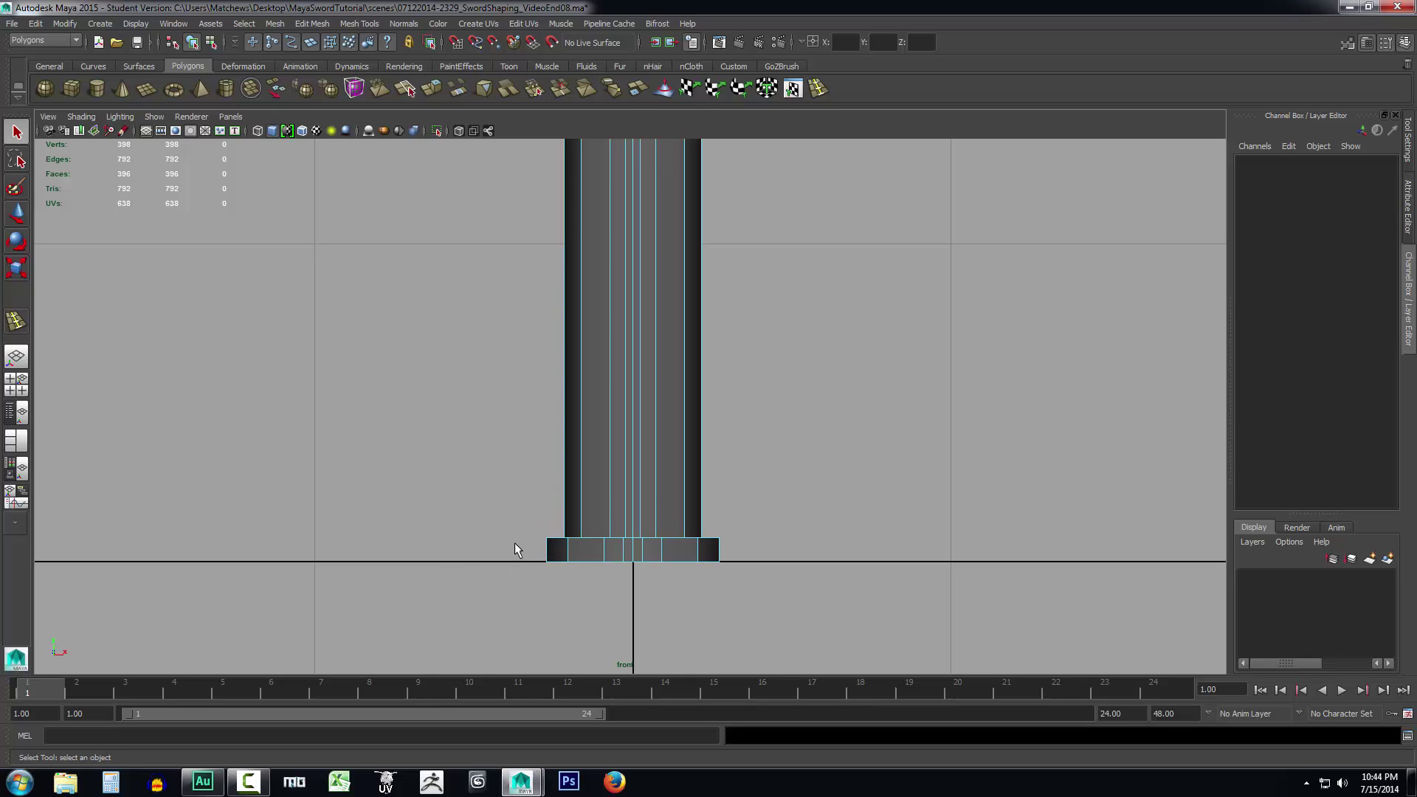
drag(761, 551, 763, 552)
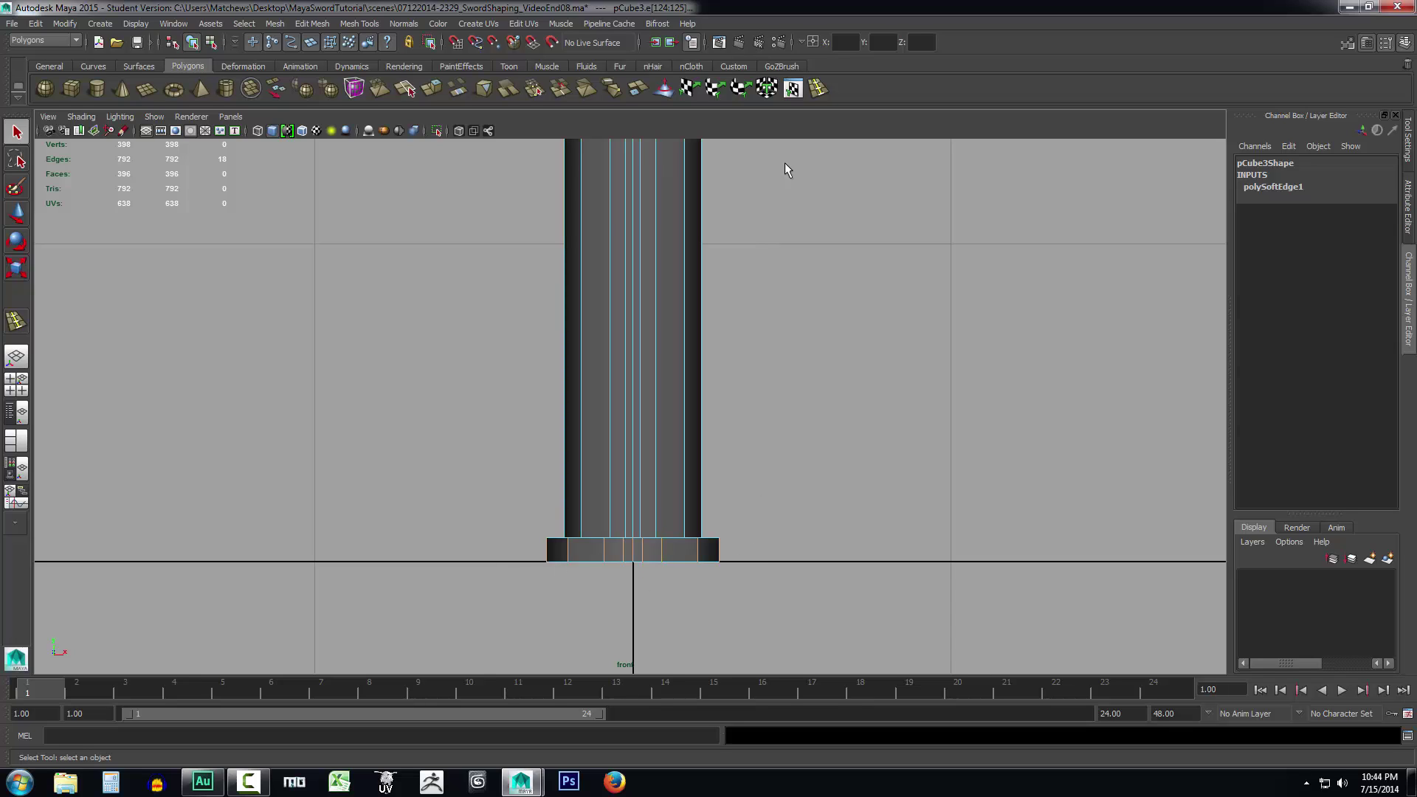
key(g)
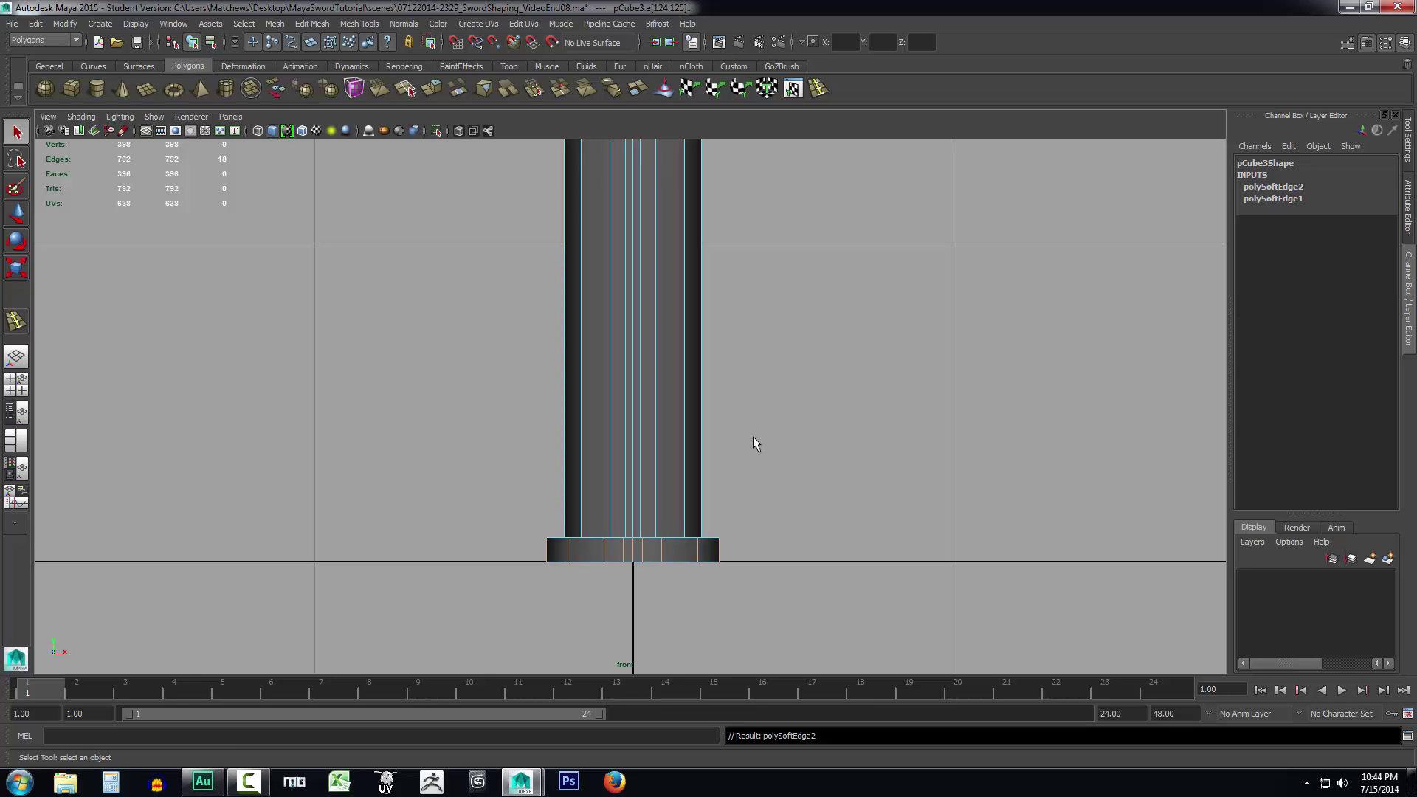
Box-select the grip's vertical edges above the rim, soften them, and clear the selection
drag(461, 341, 838, 416)
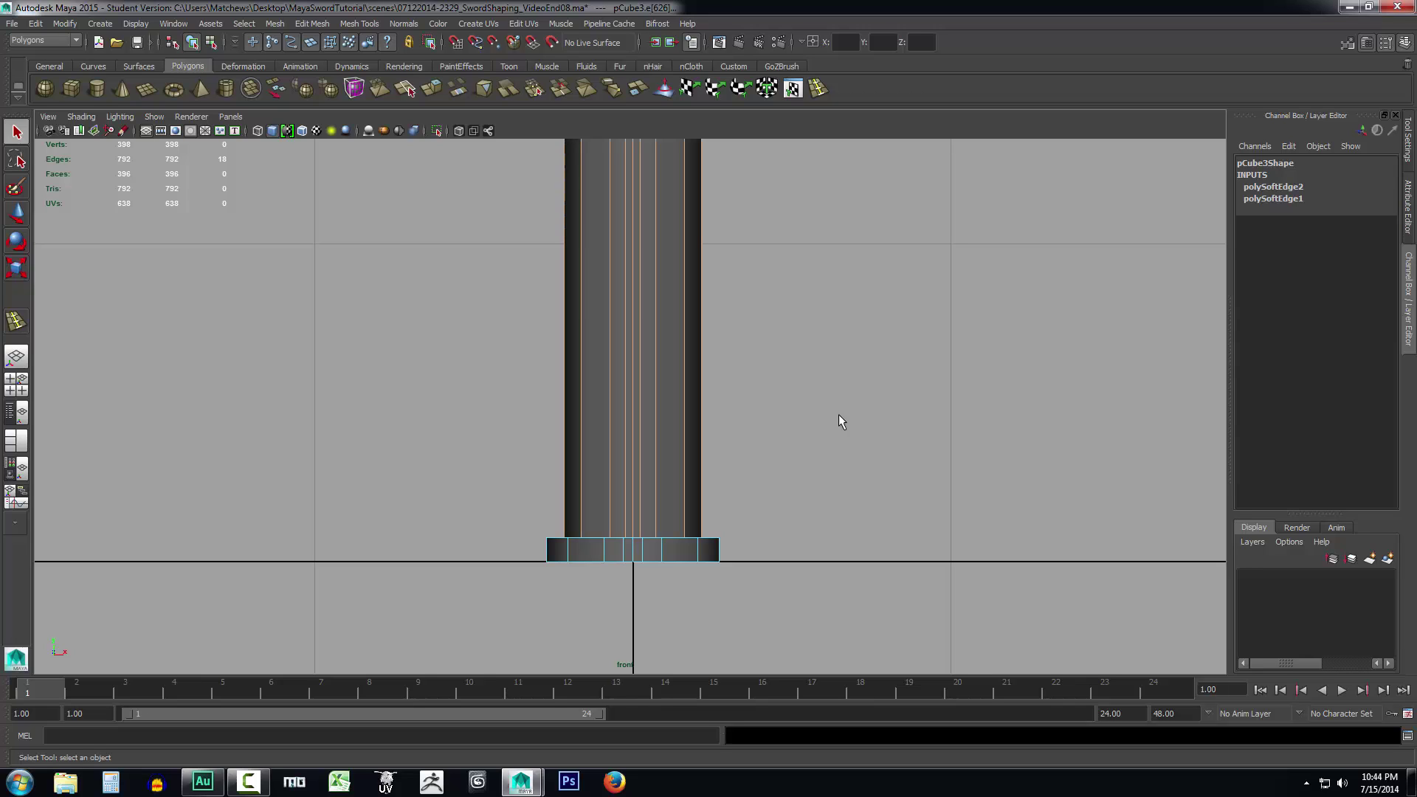
key(g)
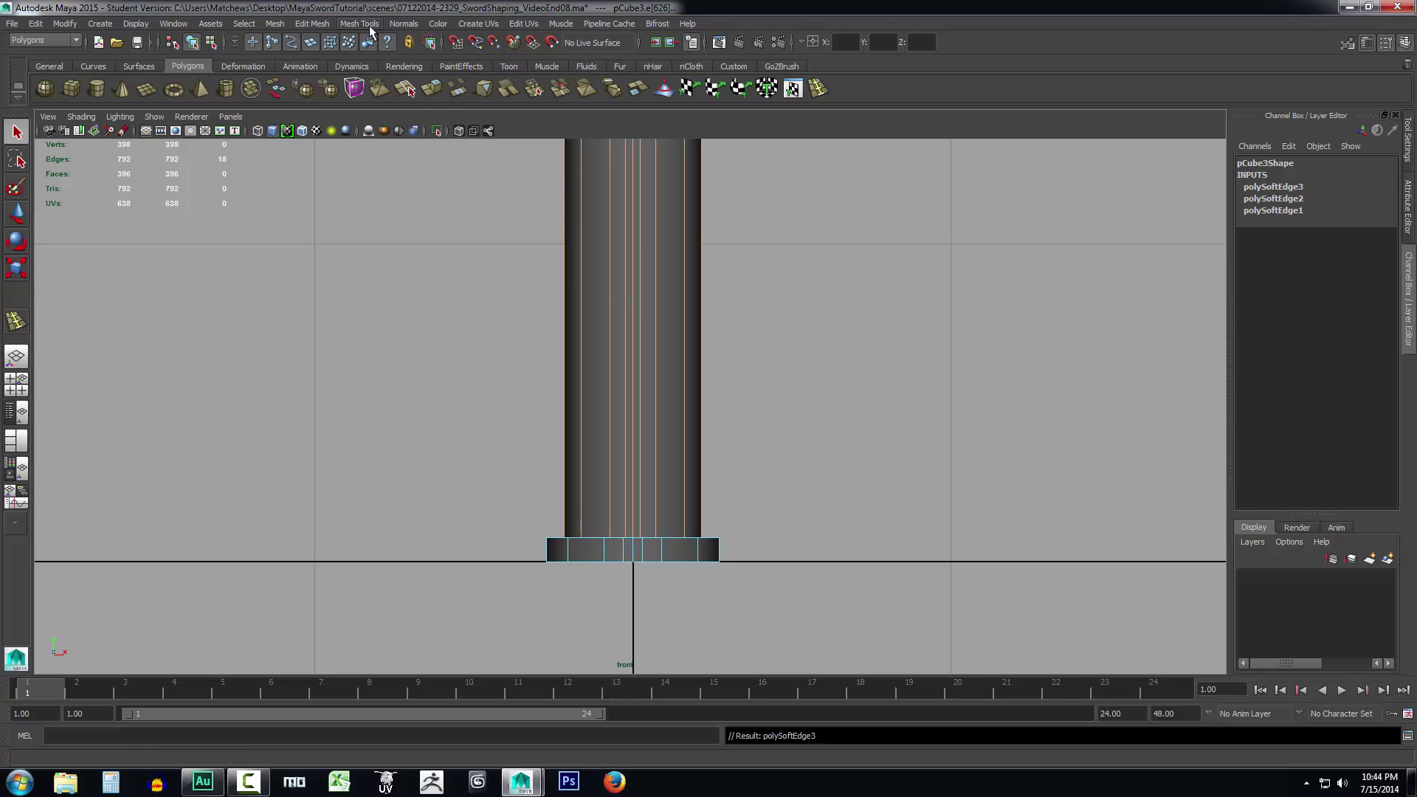
click(395, 23)
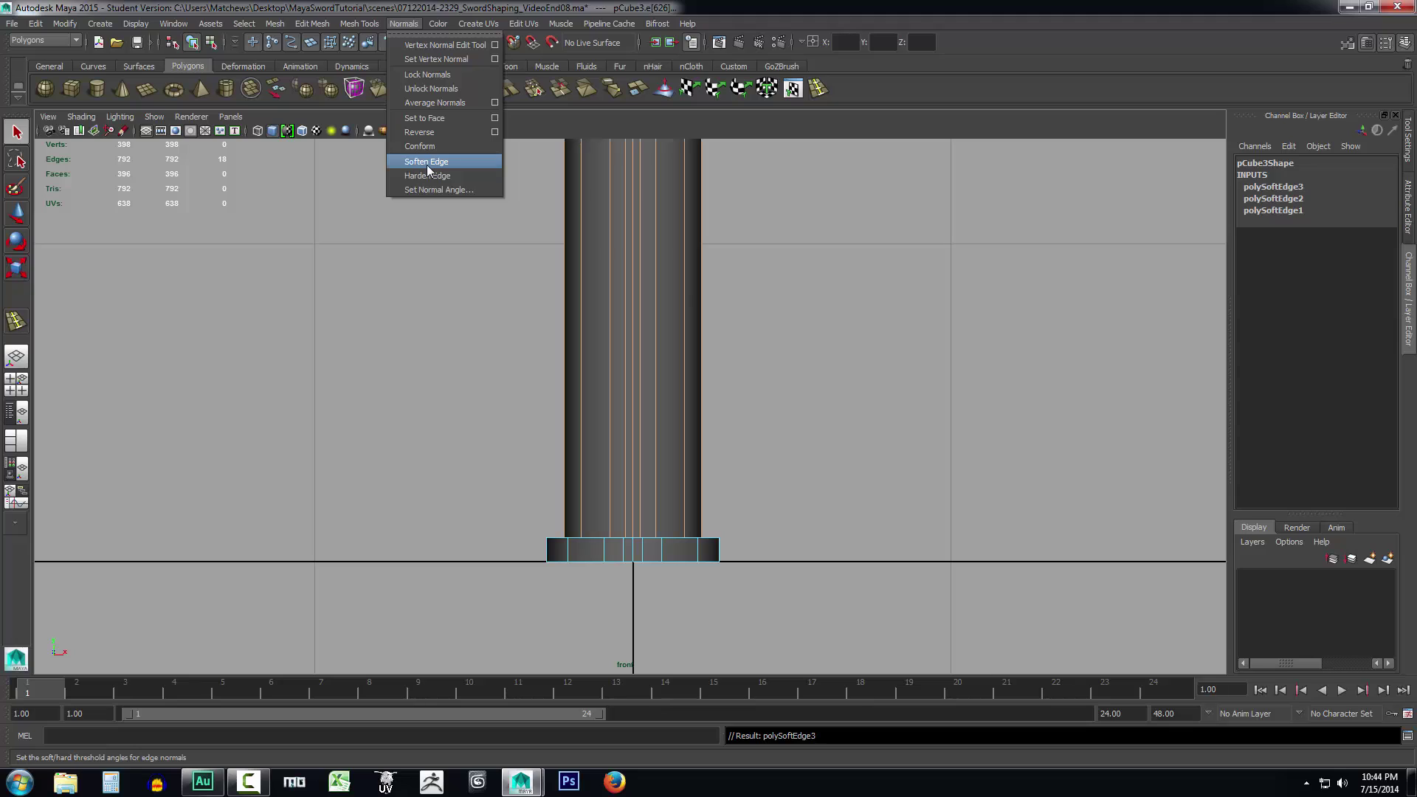
click(870, 366)
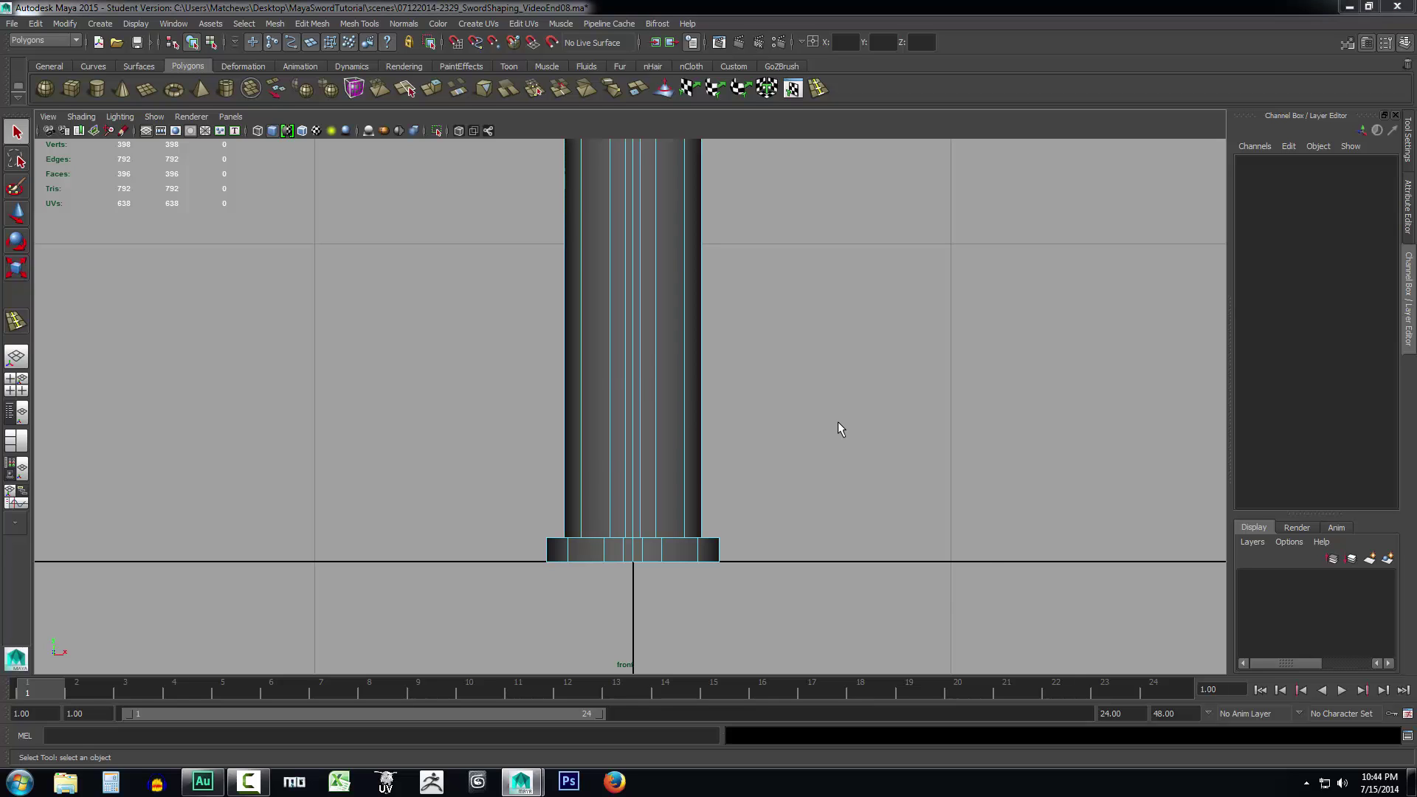
Go back to the perspective view and object mode to check the shading of the grip and base rim
key(space)
key(space)
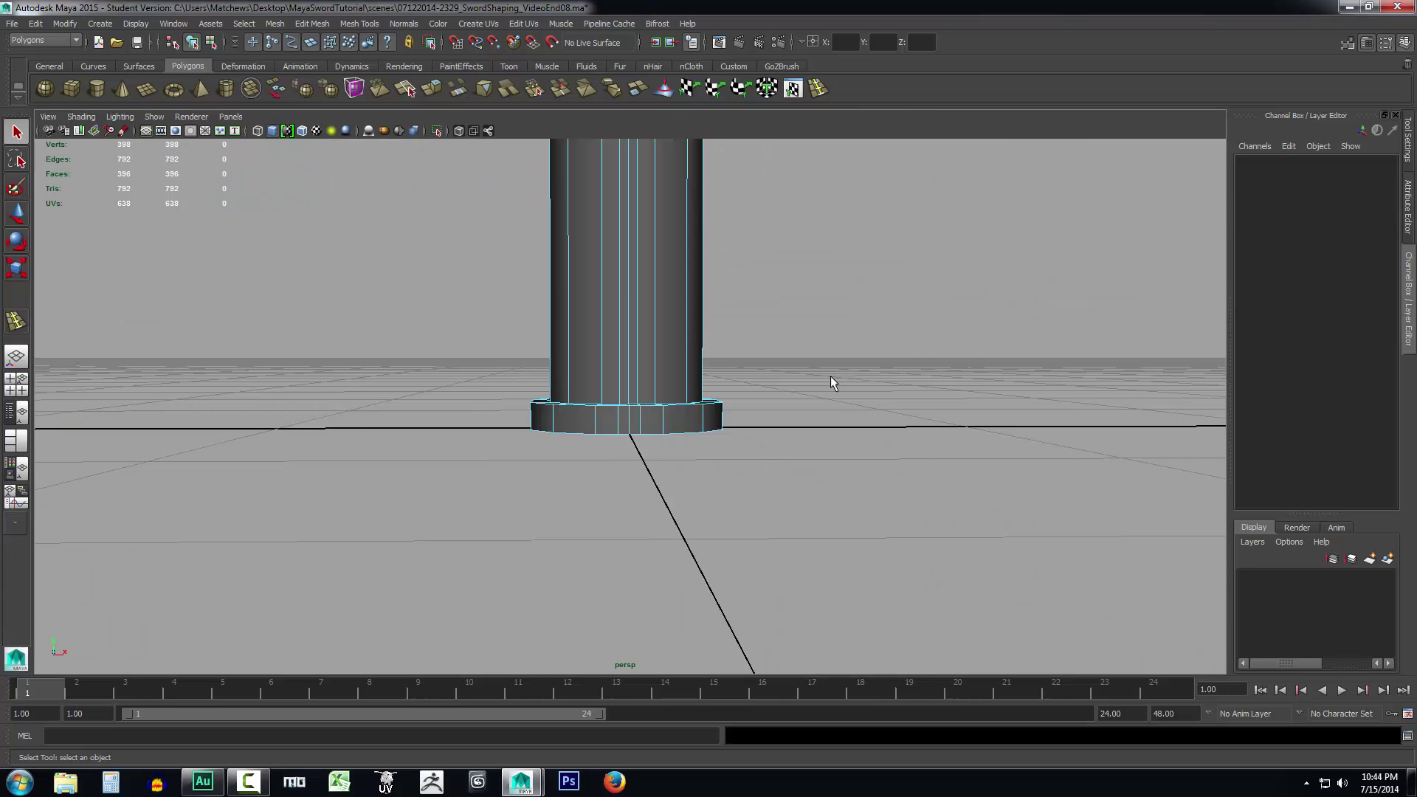
alt+drag(830, 375, 738, 360)
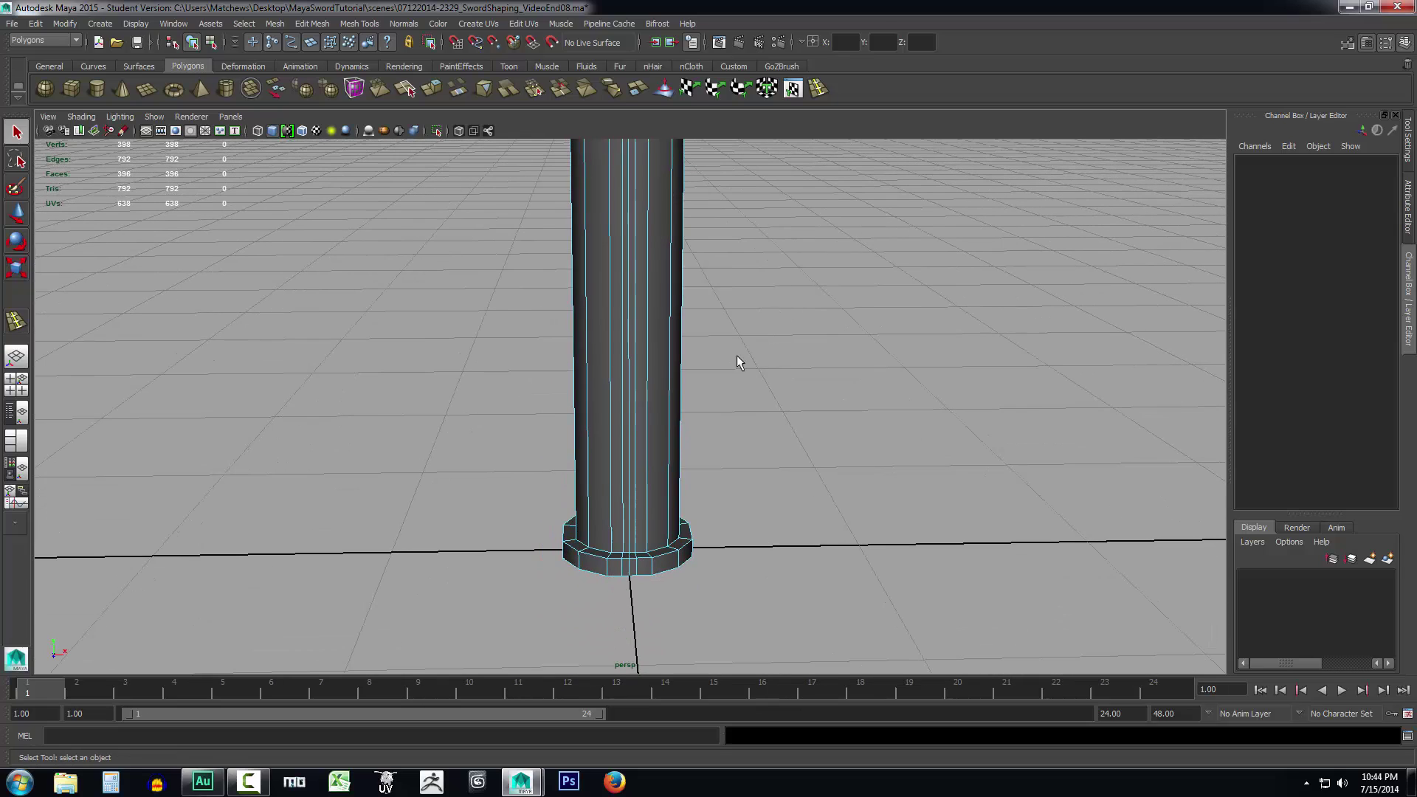
click(694, 422)
alt+drag(838, 434, 740, 423)
alt+middle_drag(740, 423, 727, 412)
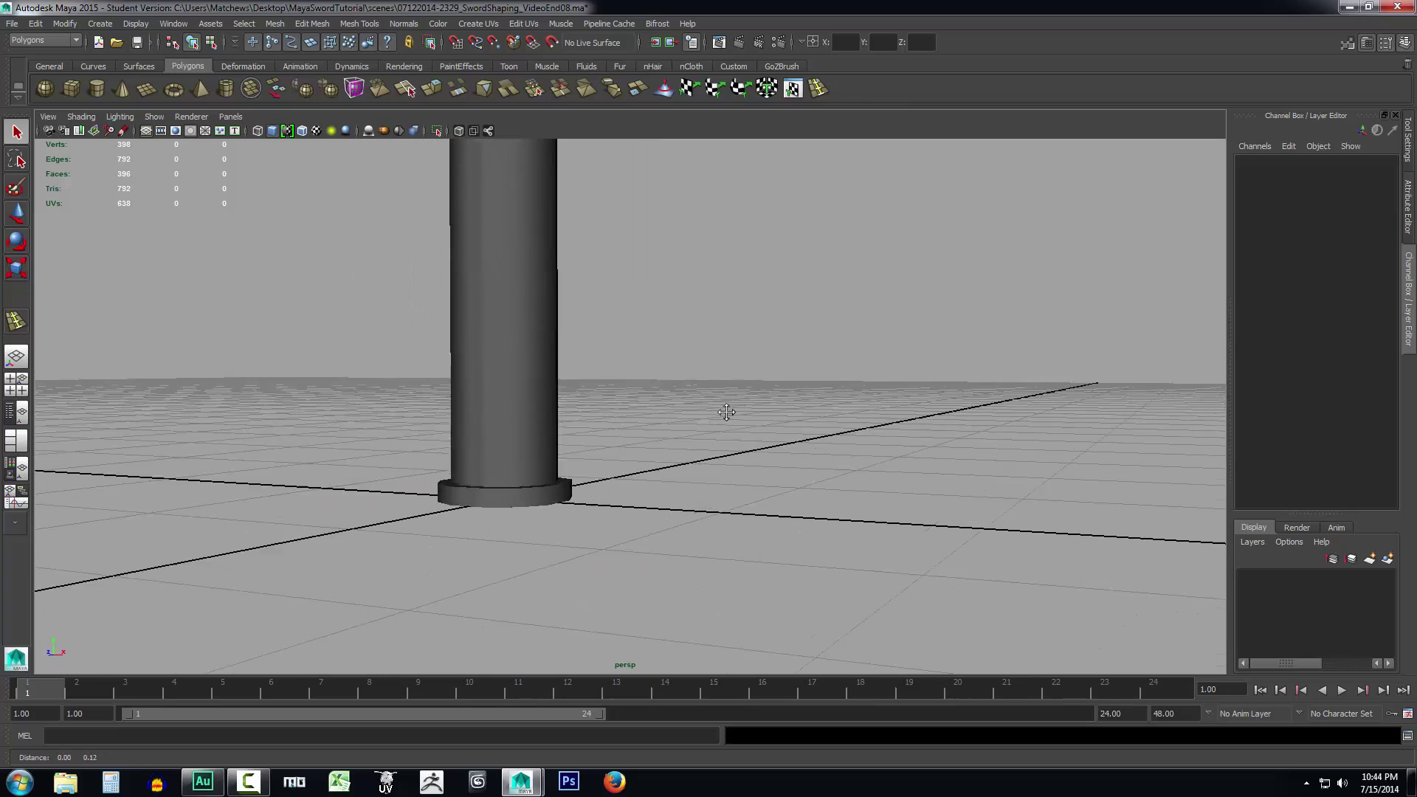
Box-select the vertical edges of the collar's rim below the crossguard in the front view and soften them
alt+drag(727, 412, 740, 485)
scroll(740, 484, up, 5)
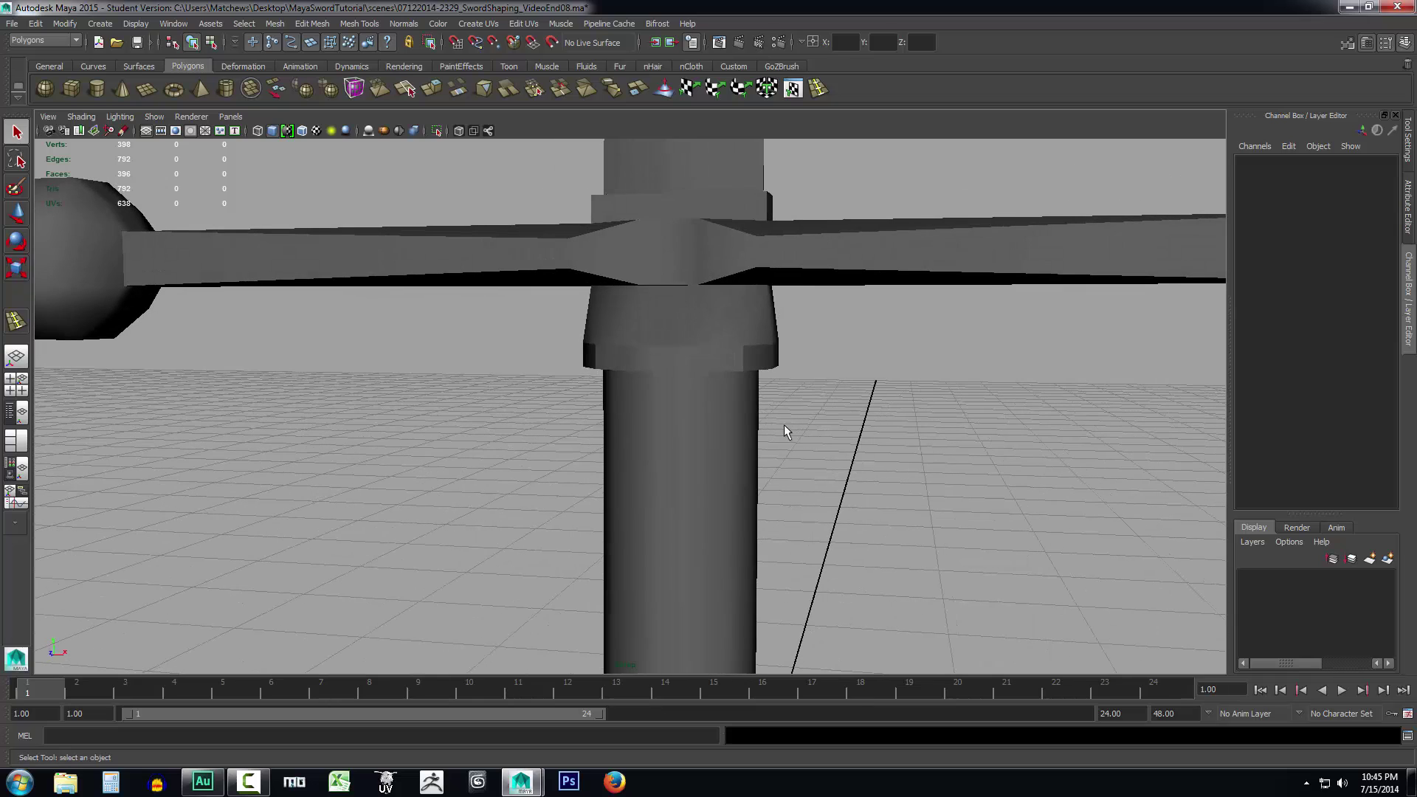
alt+drag(782, 361, 671, 357)
key(space)
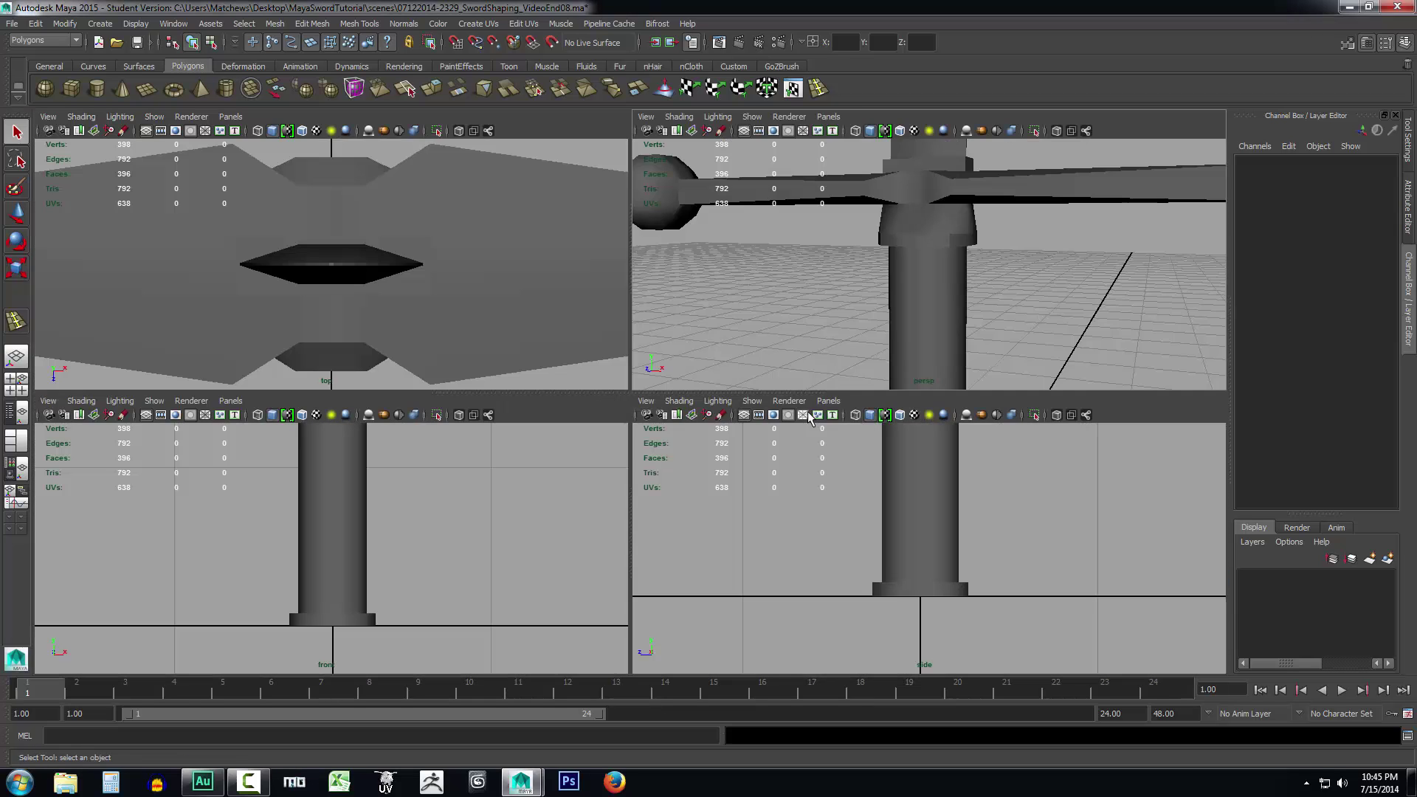
key(space)
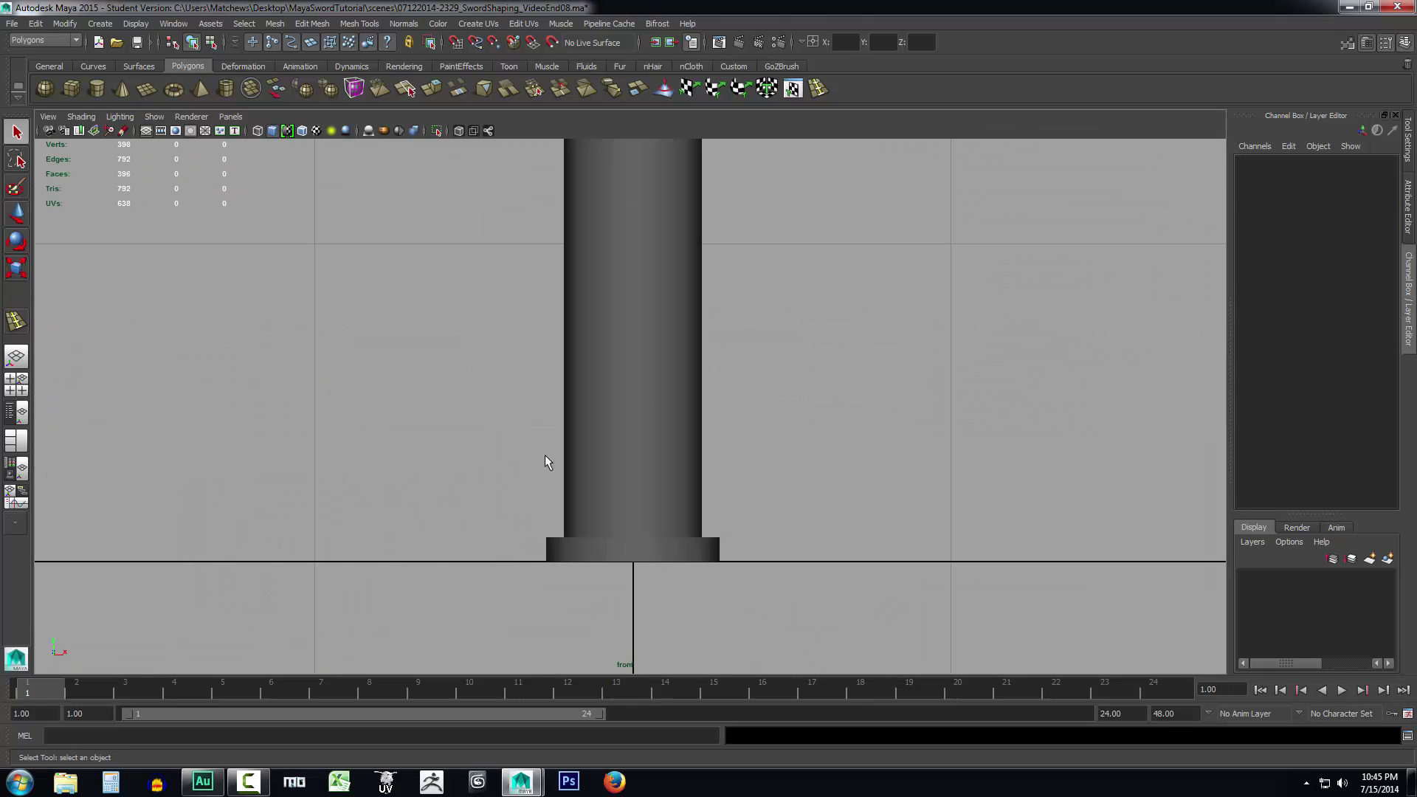
alt+middle_drag(544, 454, 760, 483)
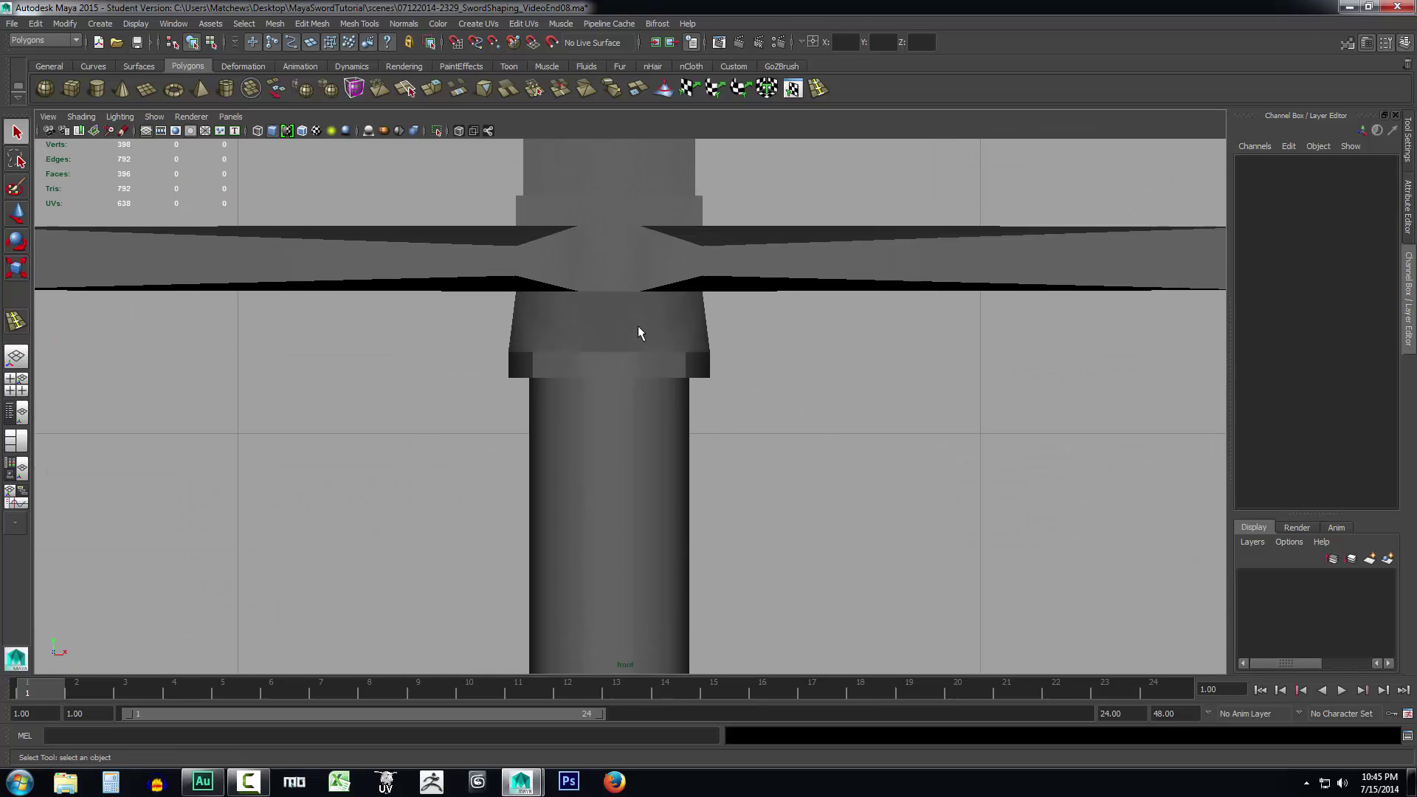
right_click(638, 327)
click(639, 292)
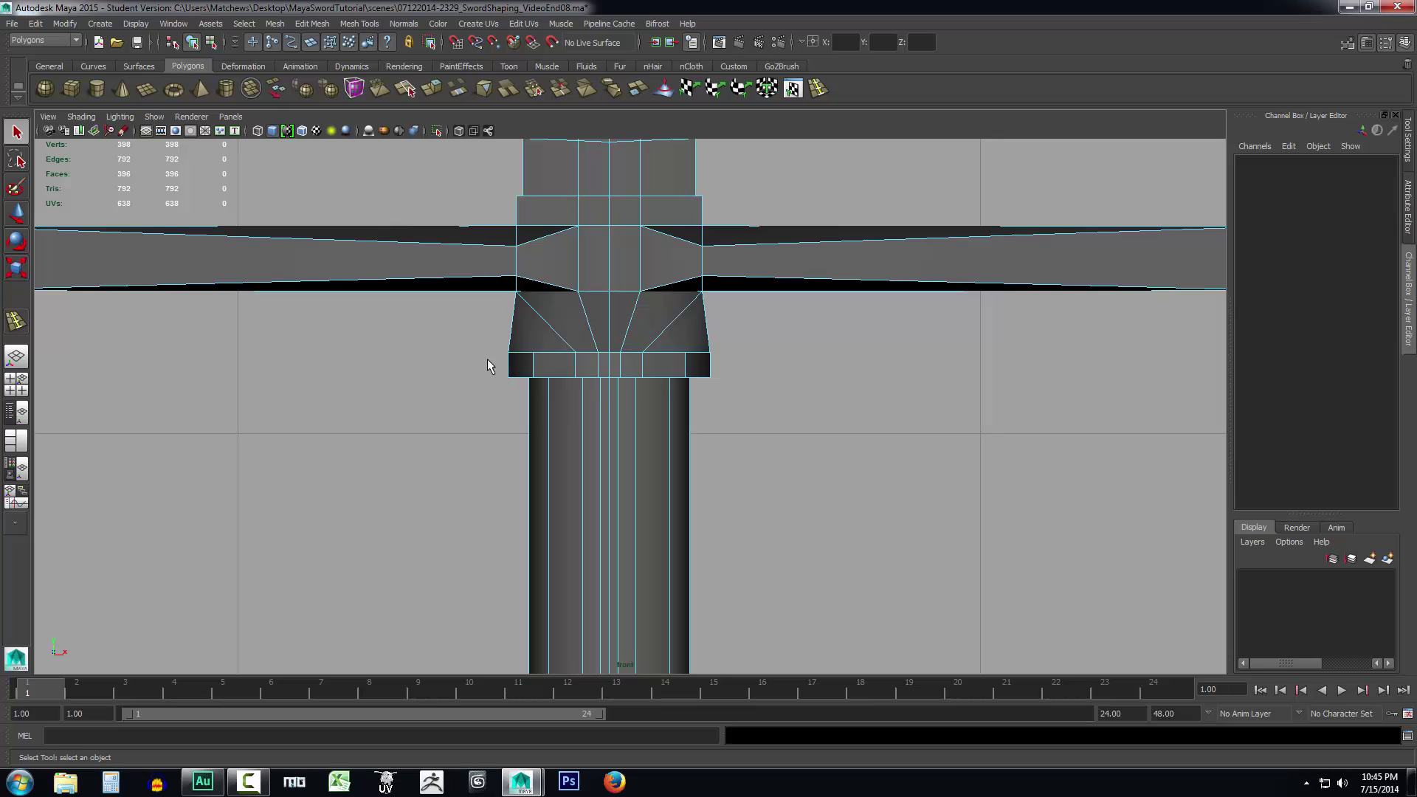
drag(741, 365, 750, 365)
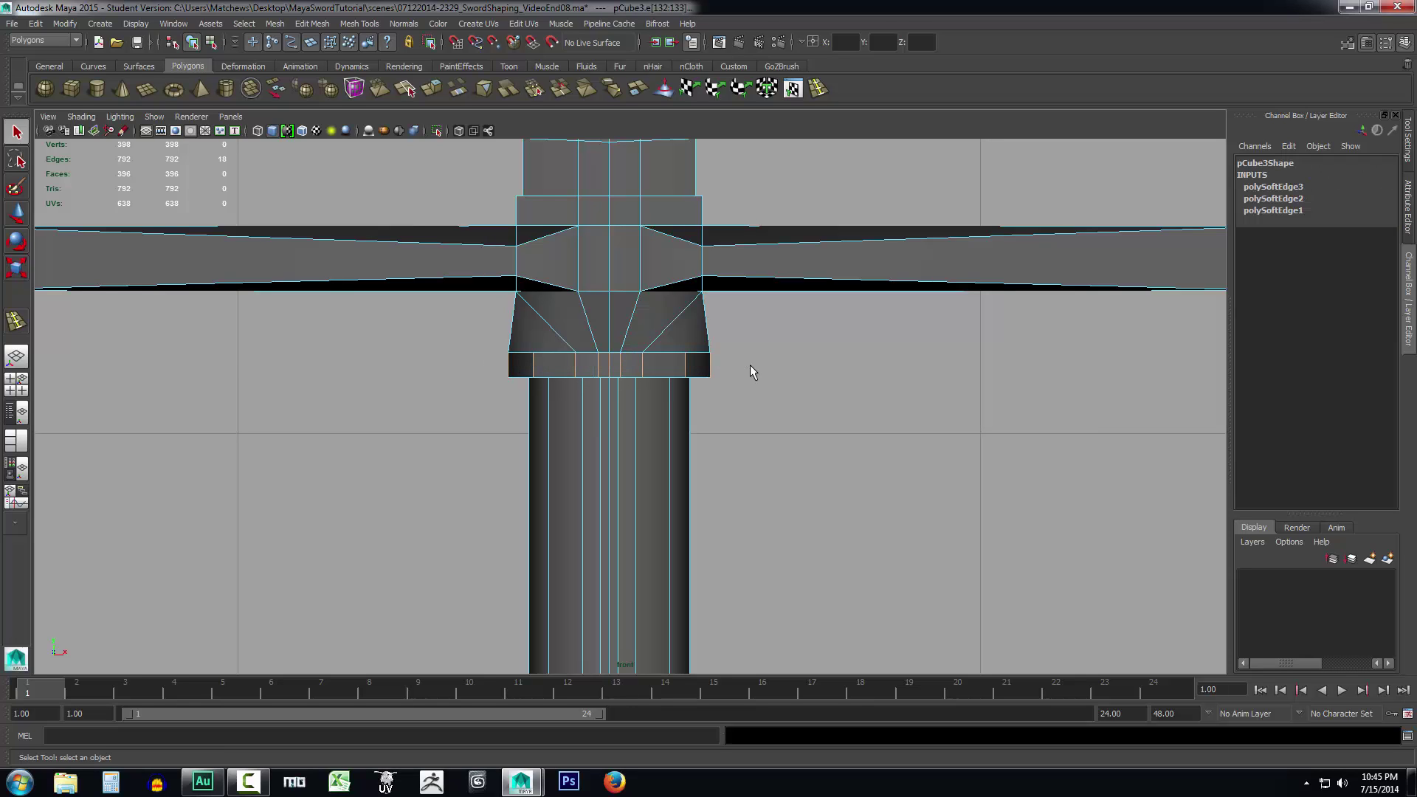
key(g)
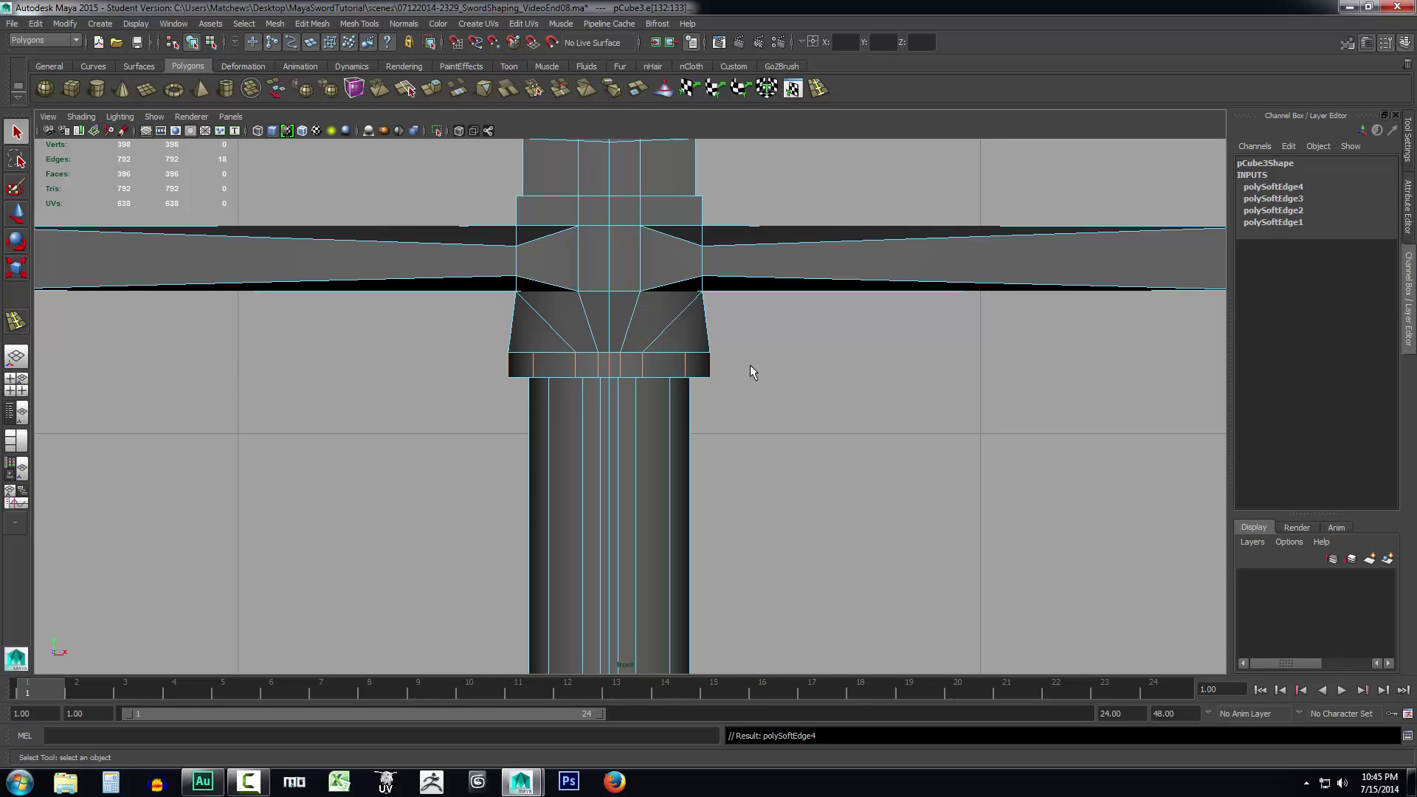
Return to object mode and the perspective view to check the shading of the collar's rim
right_click(668, 397)
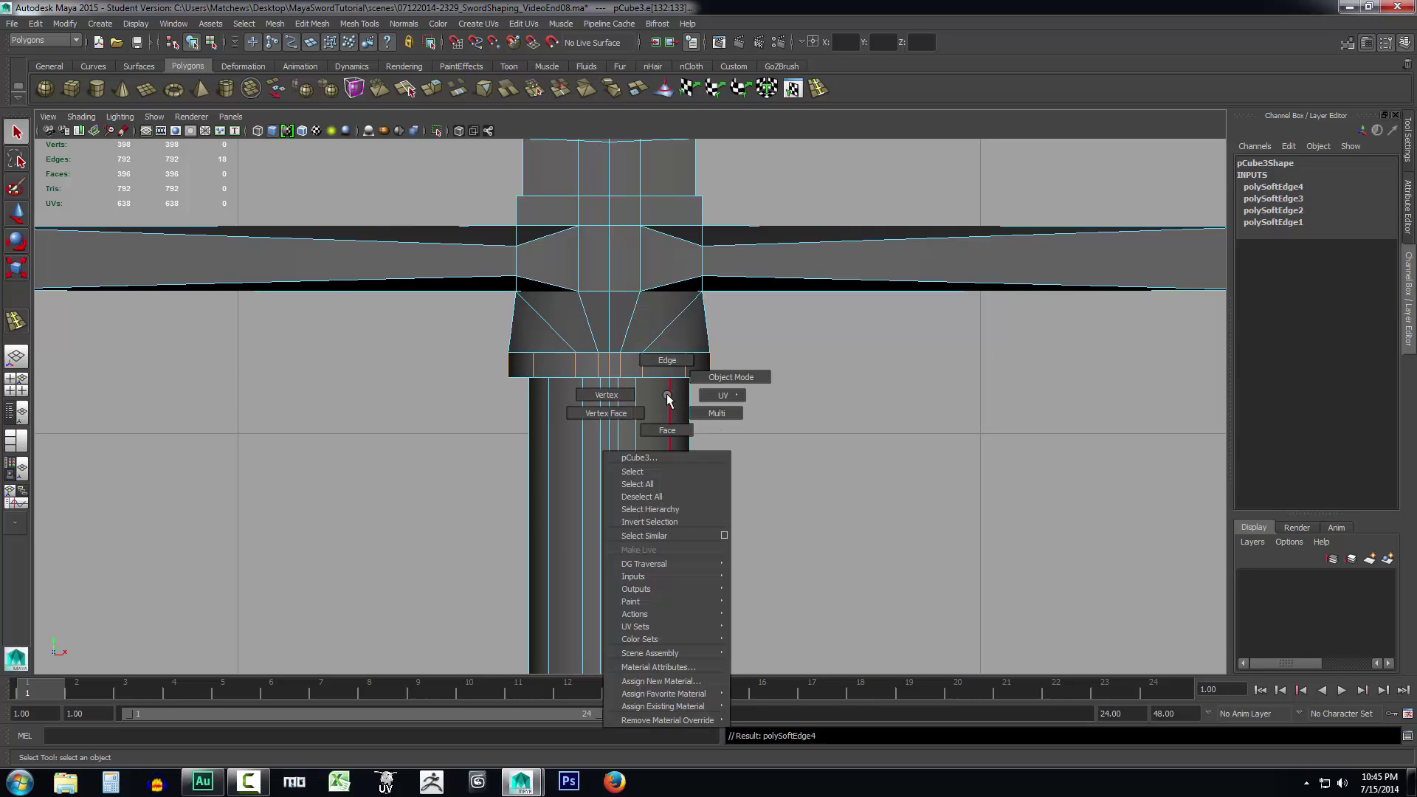
click(713, 375)
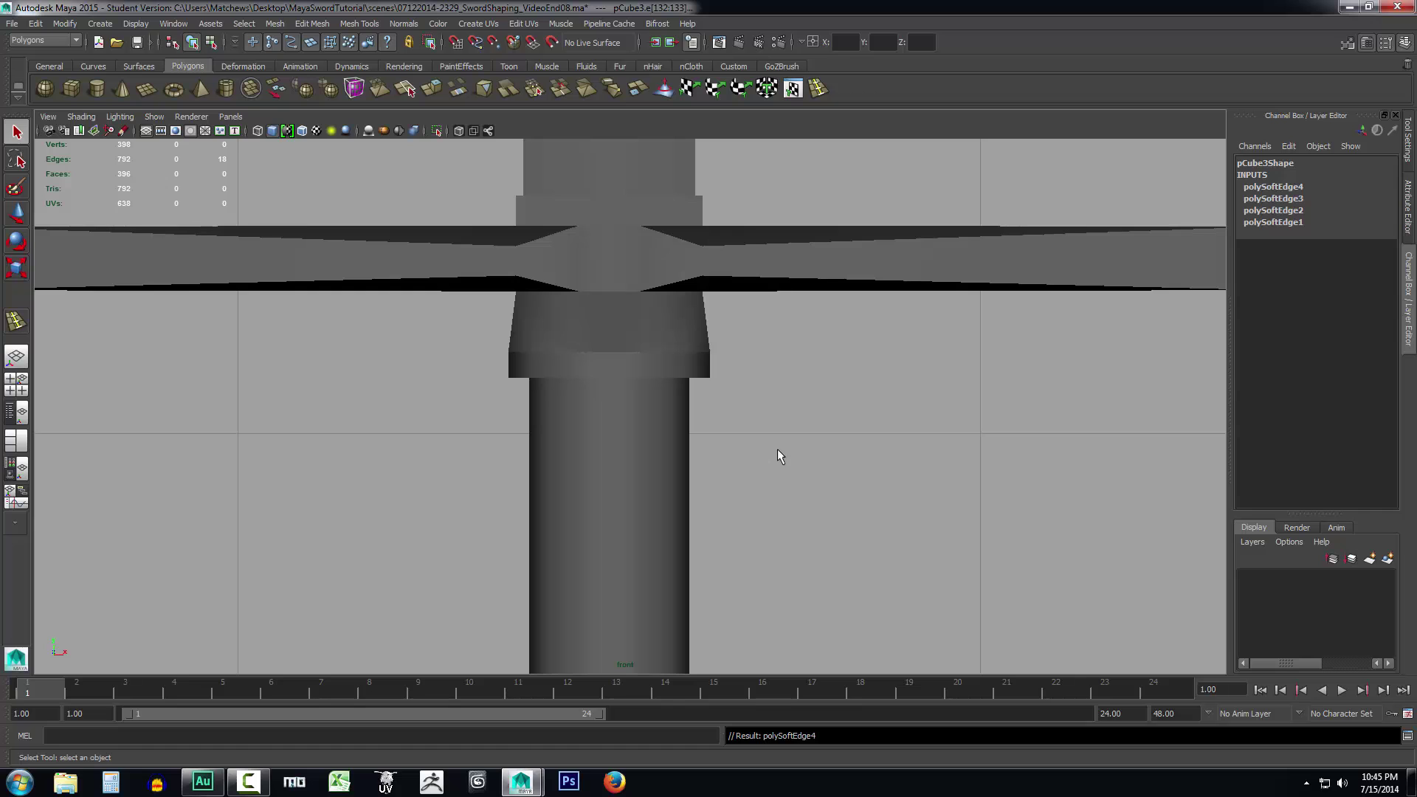
key(space)
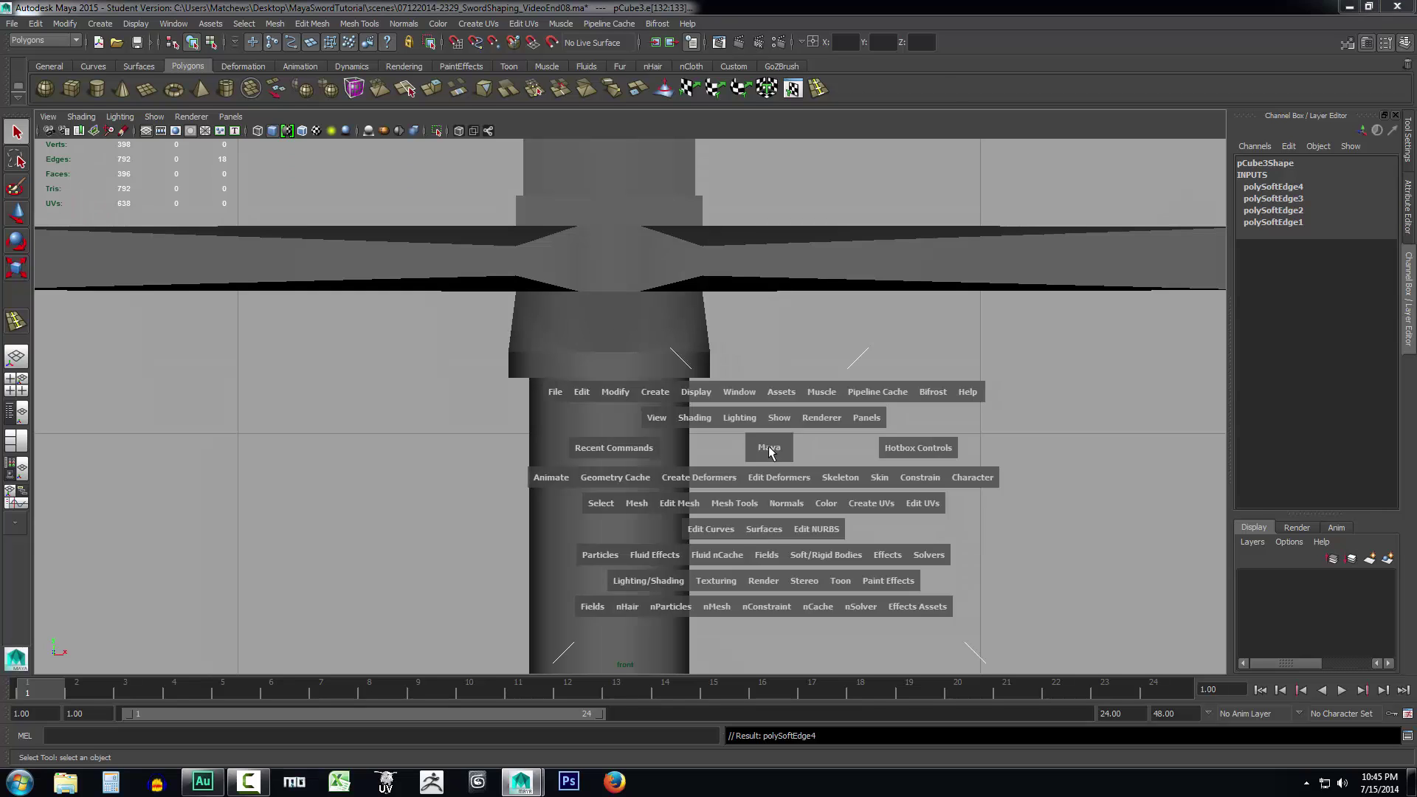
key(space)
alt+drag(944, 303, 738, 314)
alt+drag(618, 401, 721, 344)
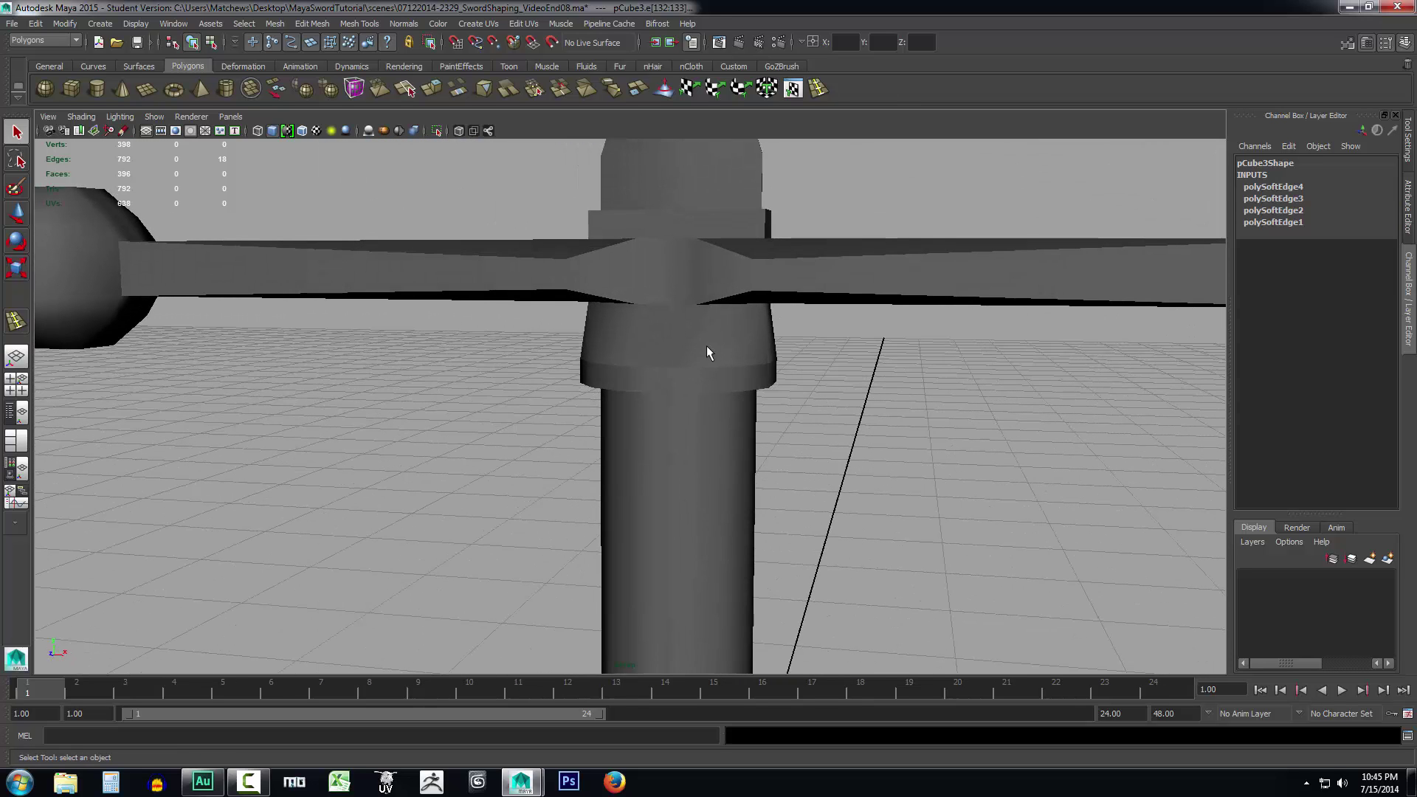
Select the outer diagonal edges on the front and back of the tapered collar below the crossguard and harden them
click(707, 352)
scroll(750, 370, up, 5)
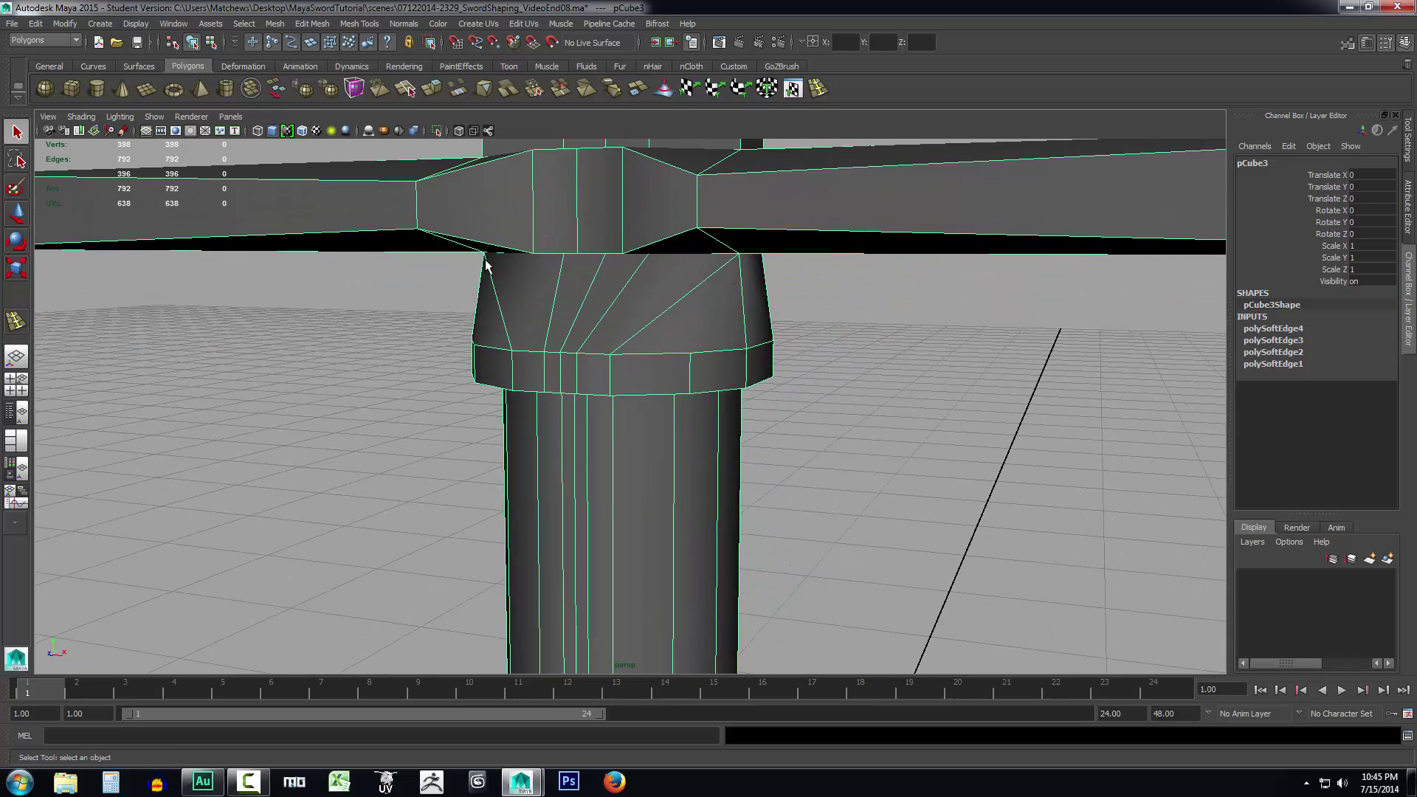
right_drag(725, 299, 721, 259)
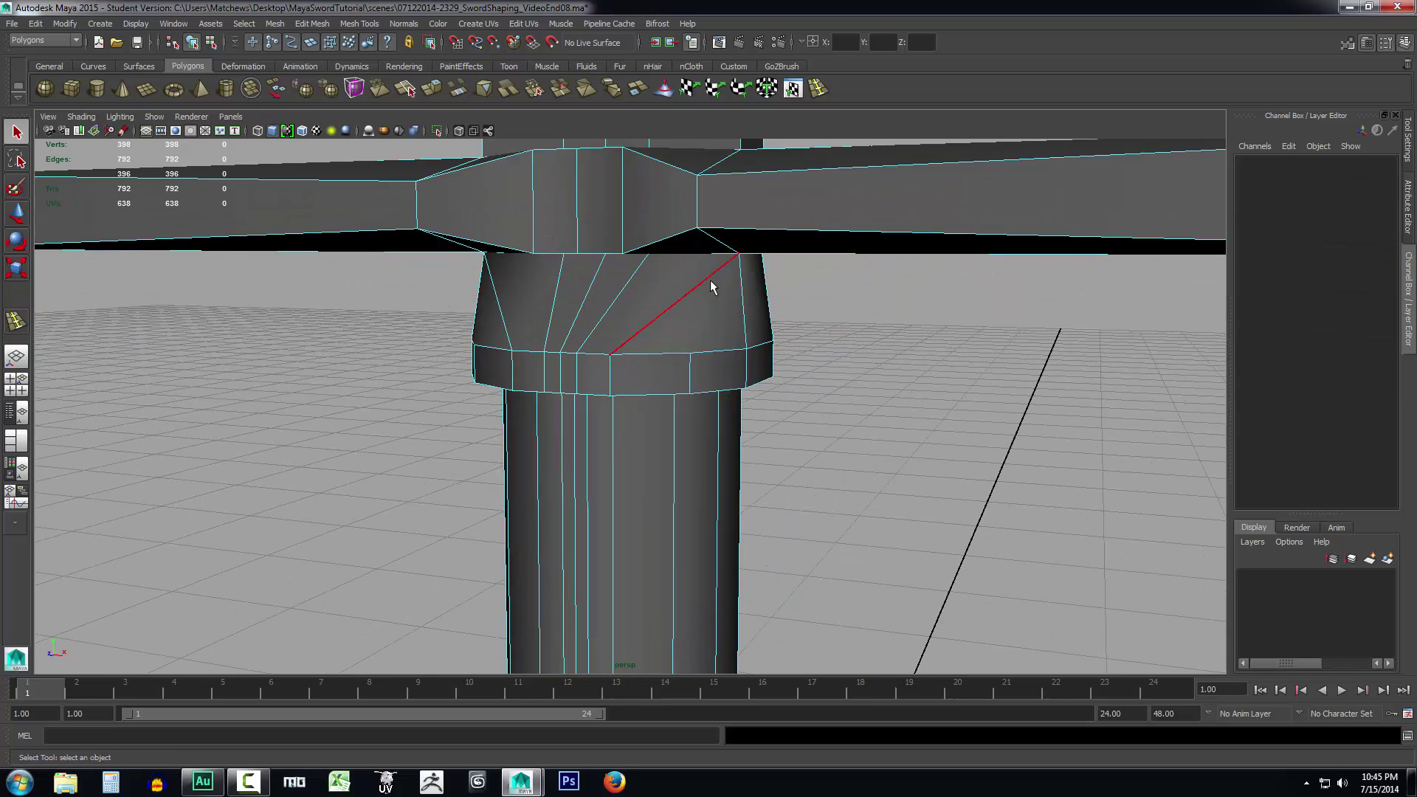
click(698, 290)
alt+drag(697, 289, 724, 354)
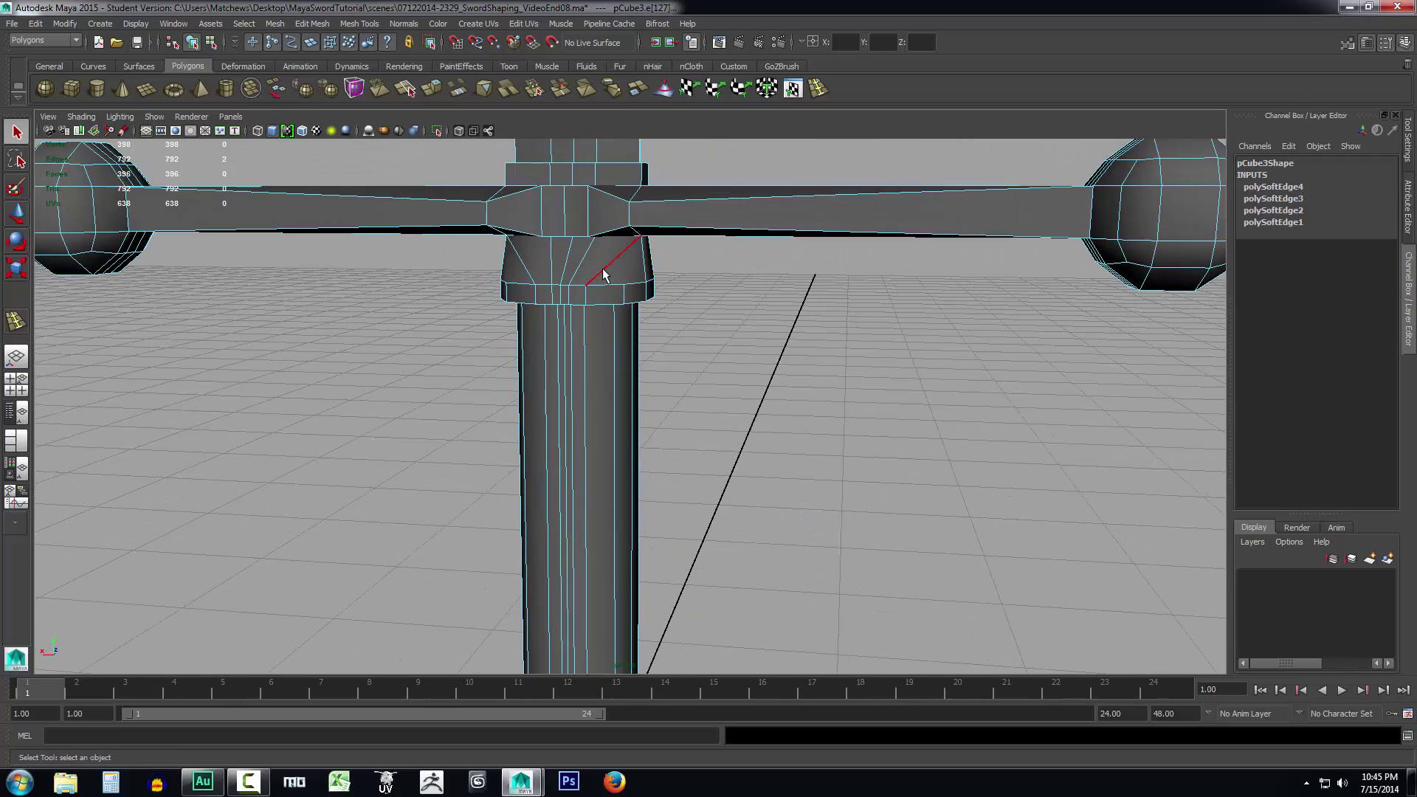
alt+drag(527, 265, 721, 468)
scroll(737, 449, up, 5)
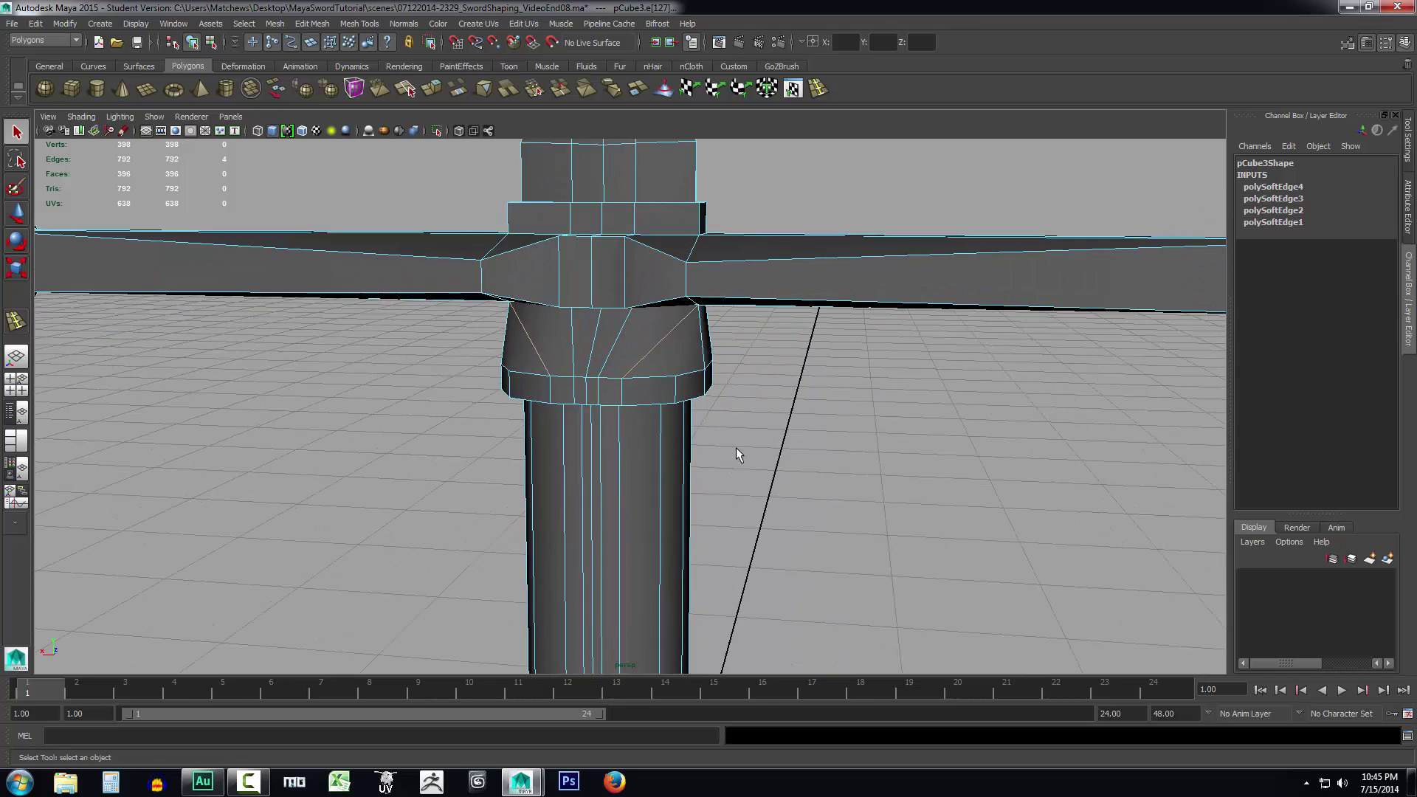
click(403, 23)
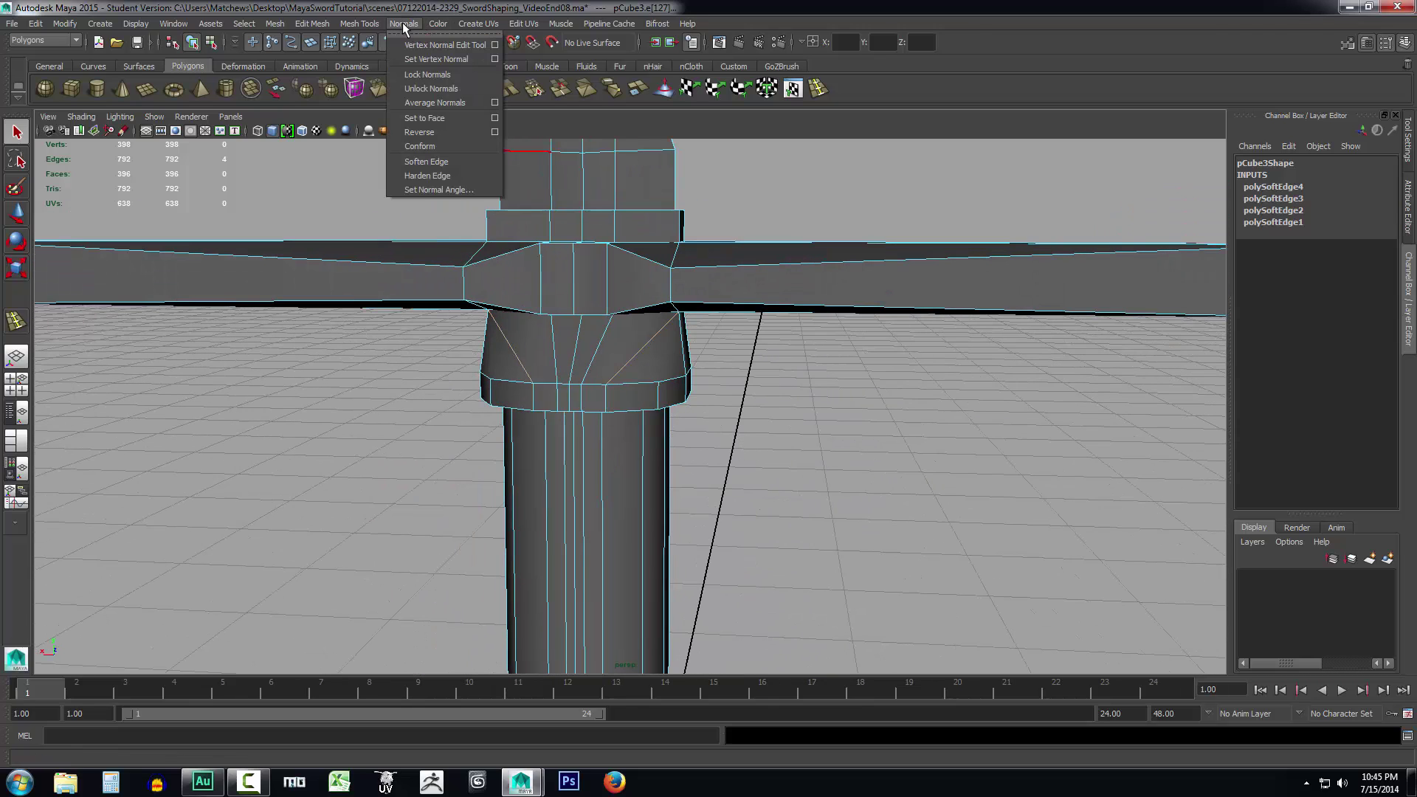
click(427, 175)
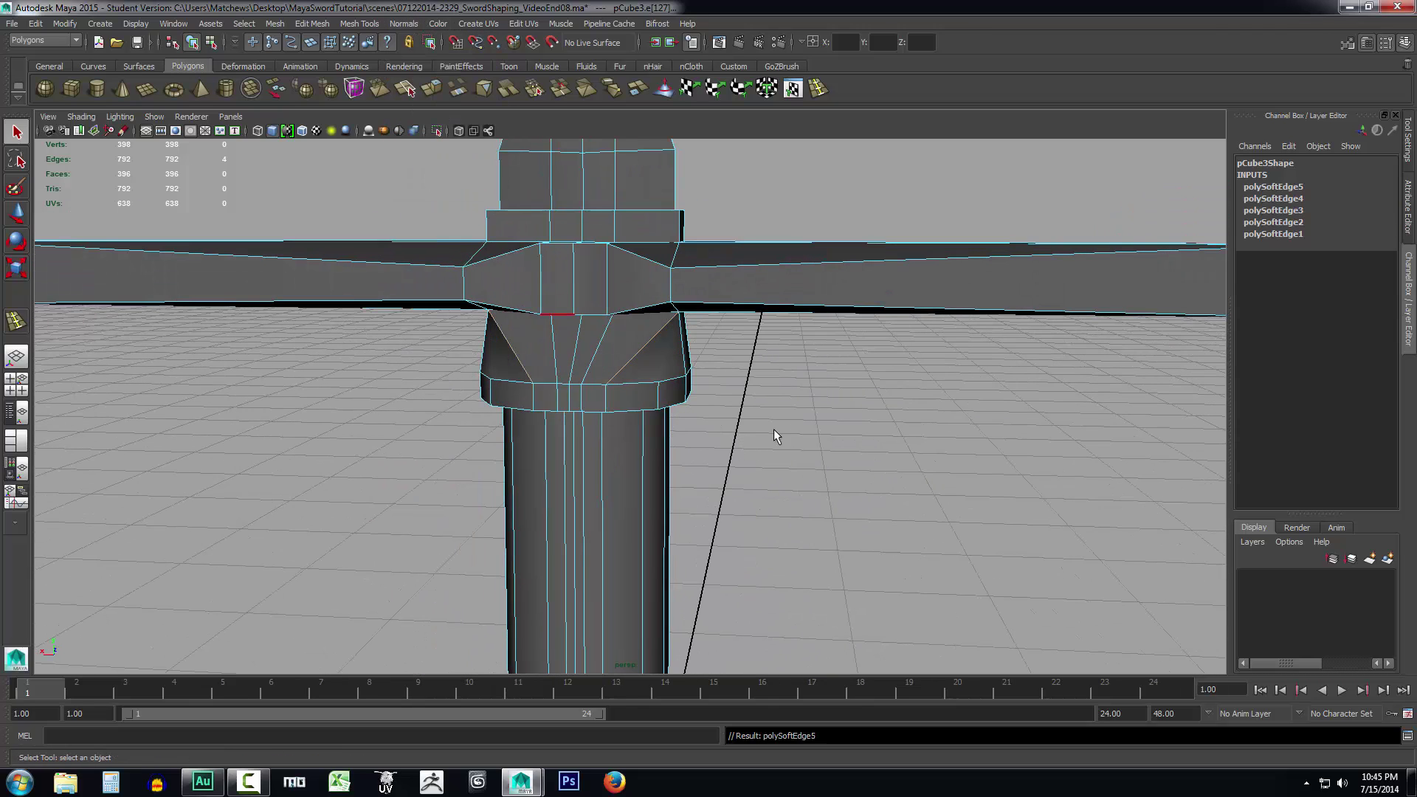
Clear the edge selection and go back to object mode to inspect the tapered collar's shading from the side
click(822, 434)
right_drag(582, 406, 650, 393)
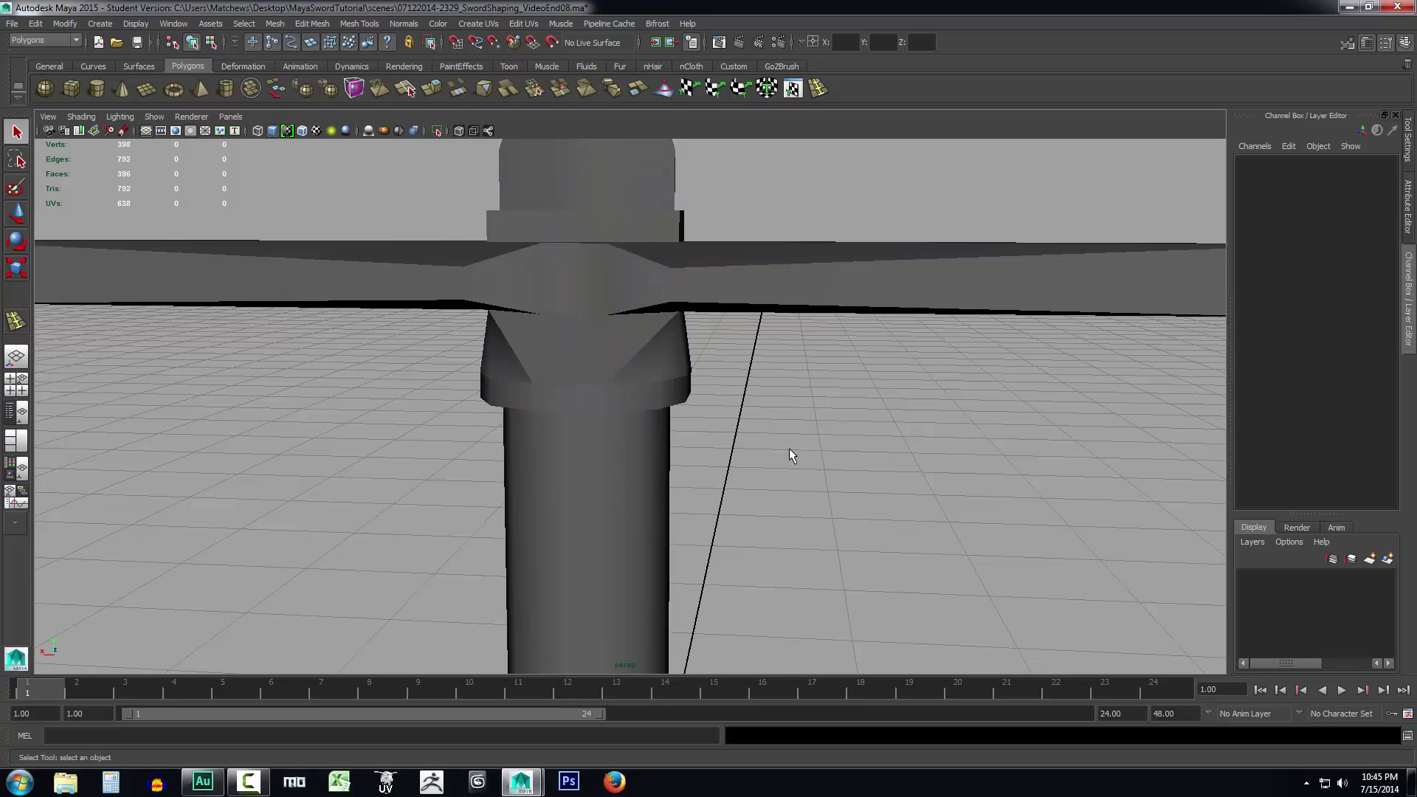
alt+drag(790, 452, 593, 464)
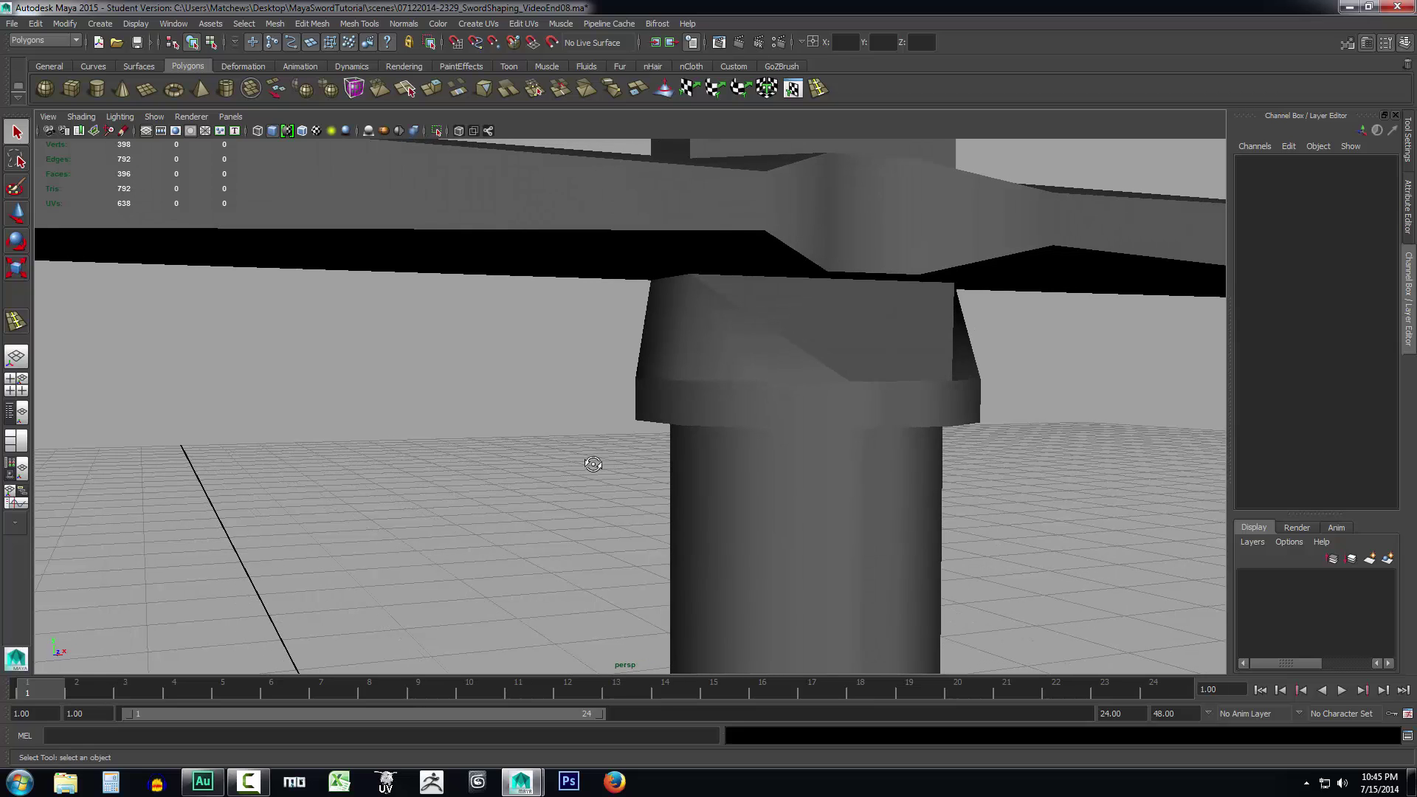
Select the four corner edges at the sides of the tapered collar, harden them, and clear the selection
click(764, 310)
right_click(698, 320)
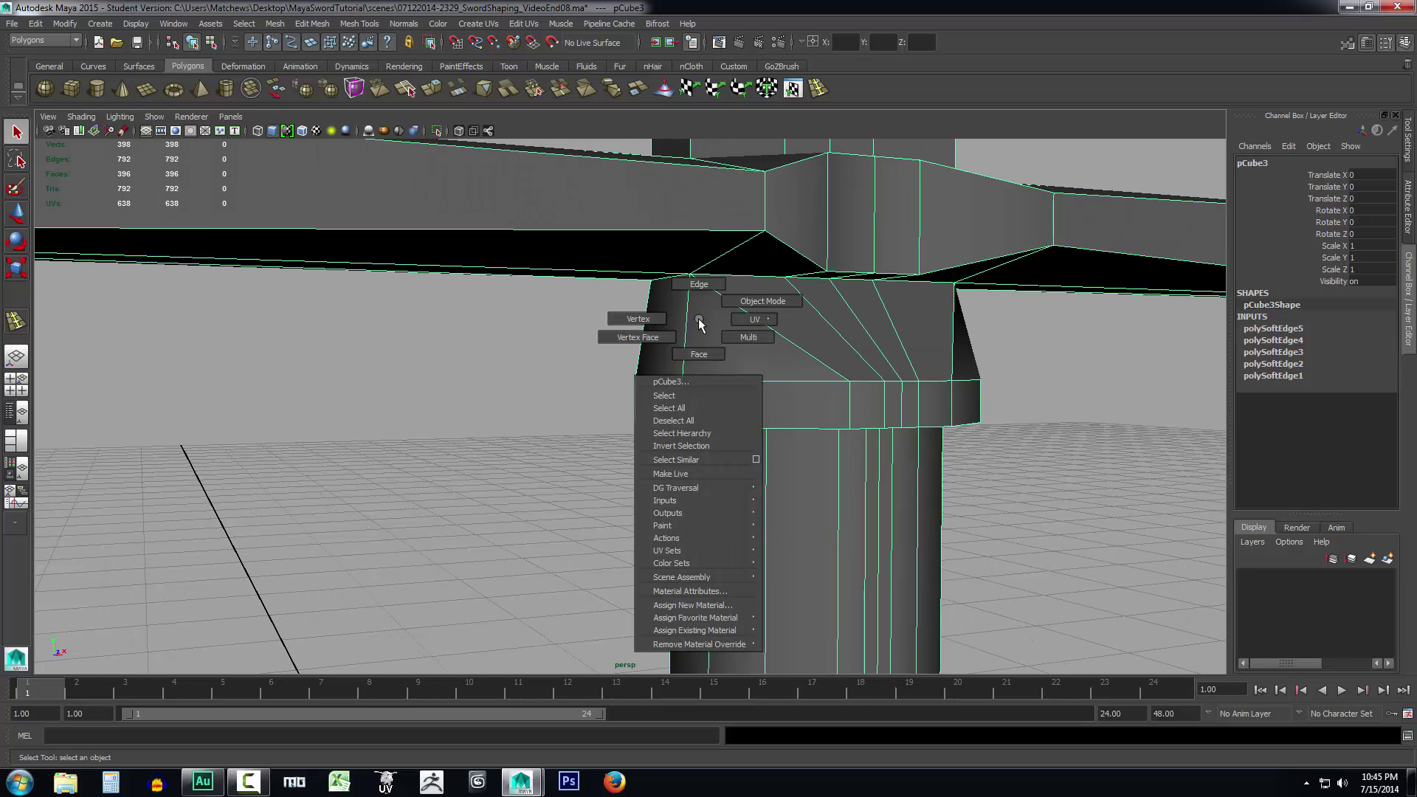
alt+drag(695, 439, 717, 434)
alt+drag(744, 434, 687, 436)
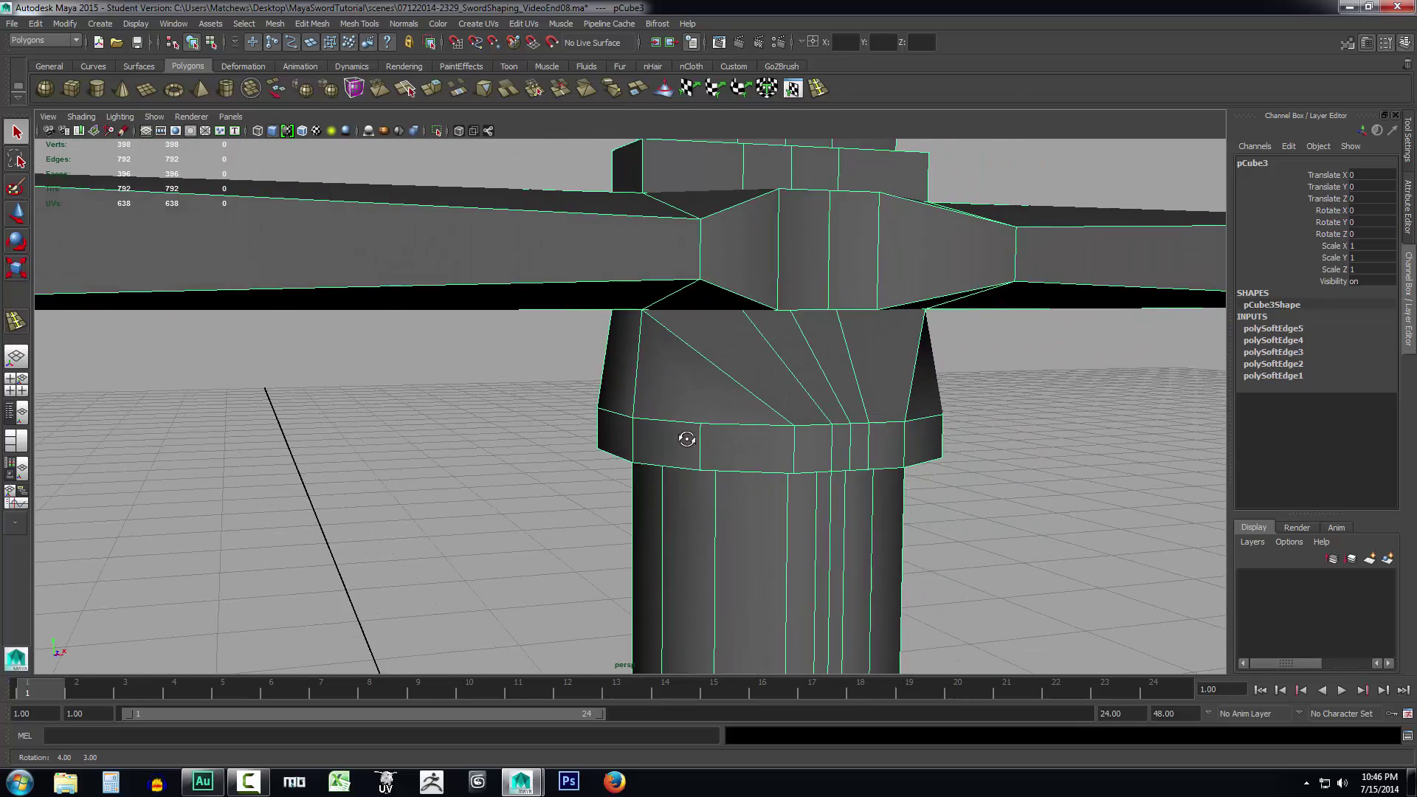
right_drag(674, 379, 663, 339)
click(644, 367)
alt+drag(644, 367, 713, 384)
shift+click(893, 360)
shift+click(569, 347)
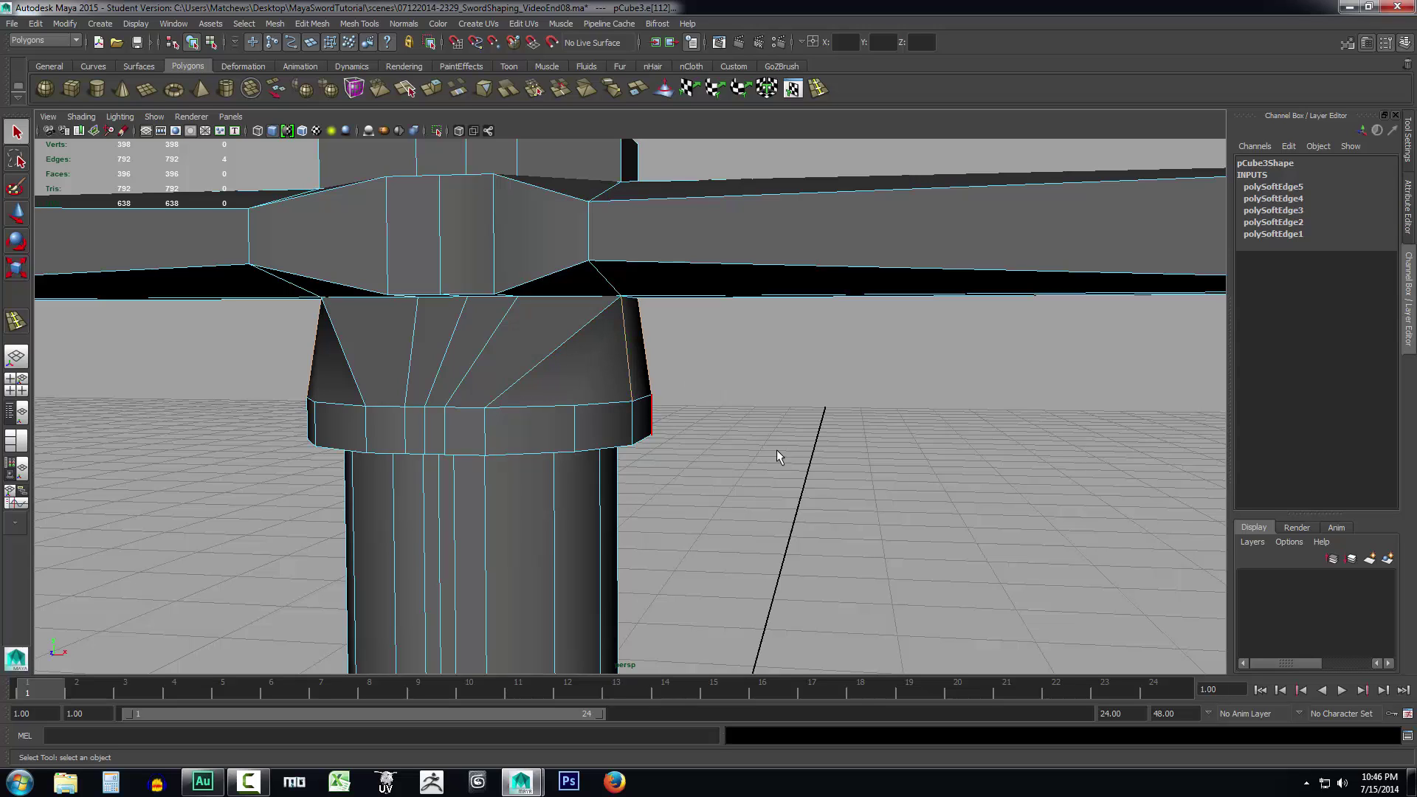
key(g)
click(693, 429)
Switch to object mode and check the shading of the tapered collar's corners and the crossguard above it
right_click(570, 360)
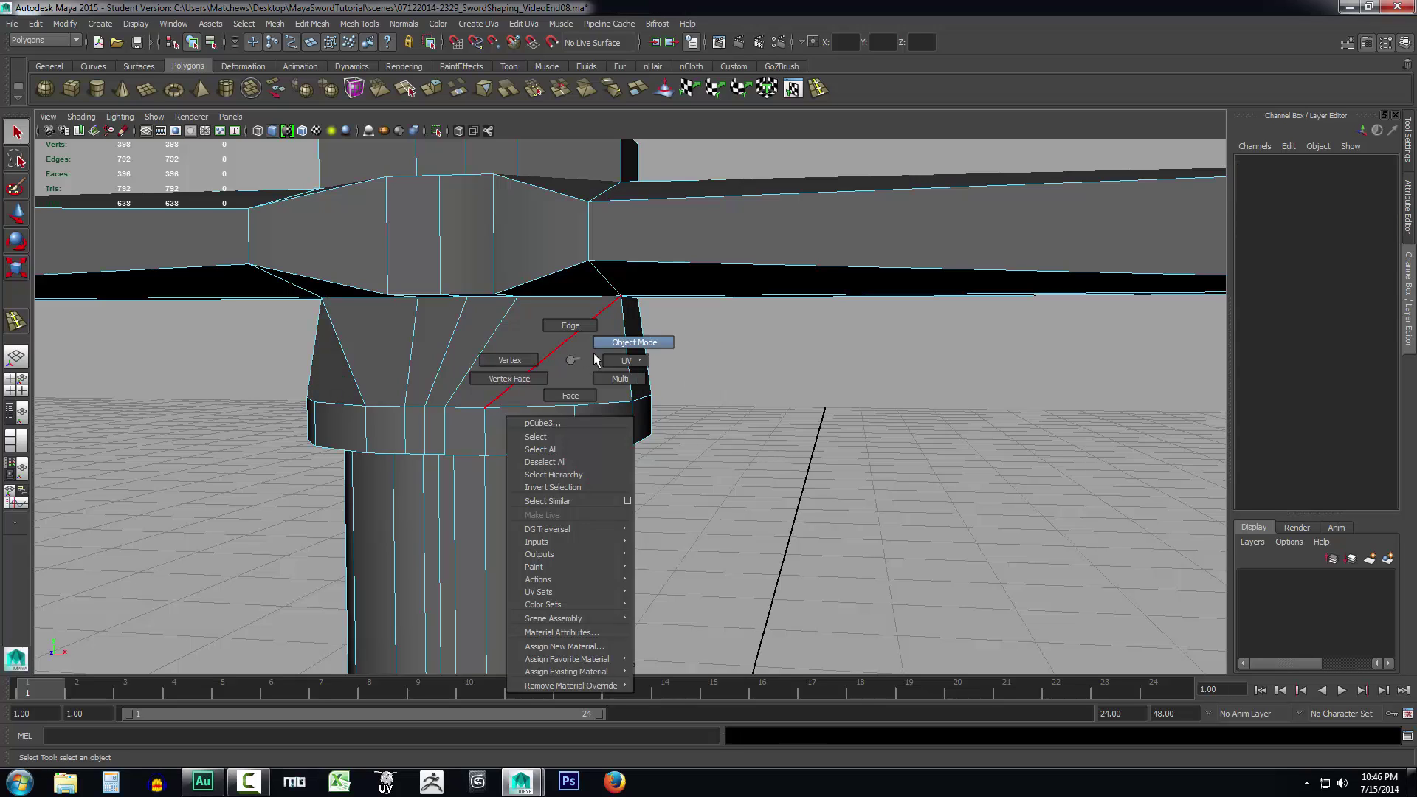
click(595, 355)
alt+drag(668, 386, 777, 489)
scroll(809, 487, up, 3)
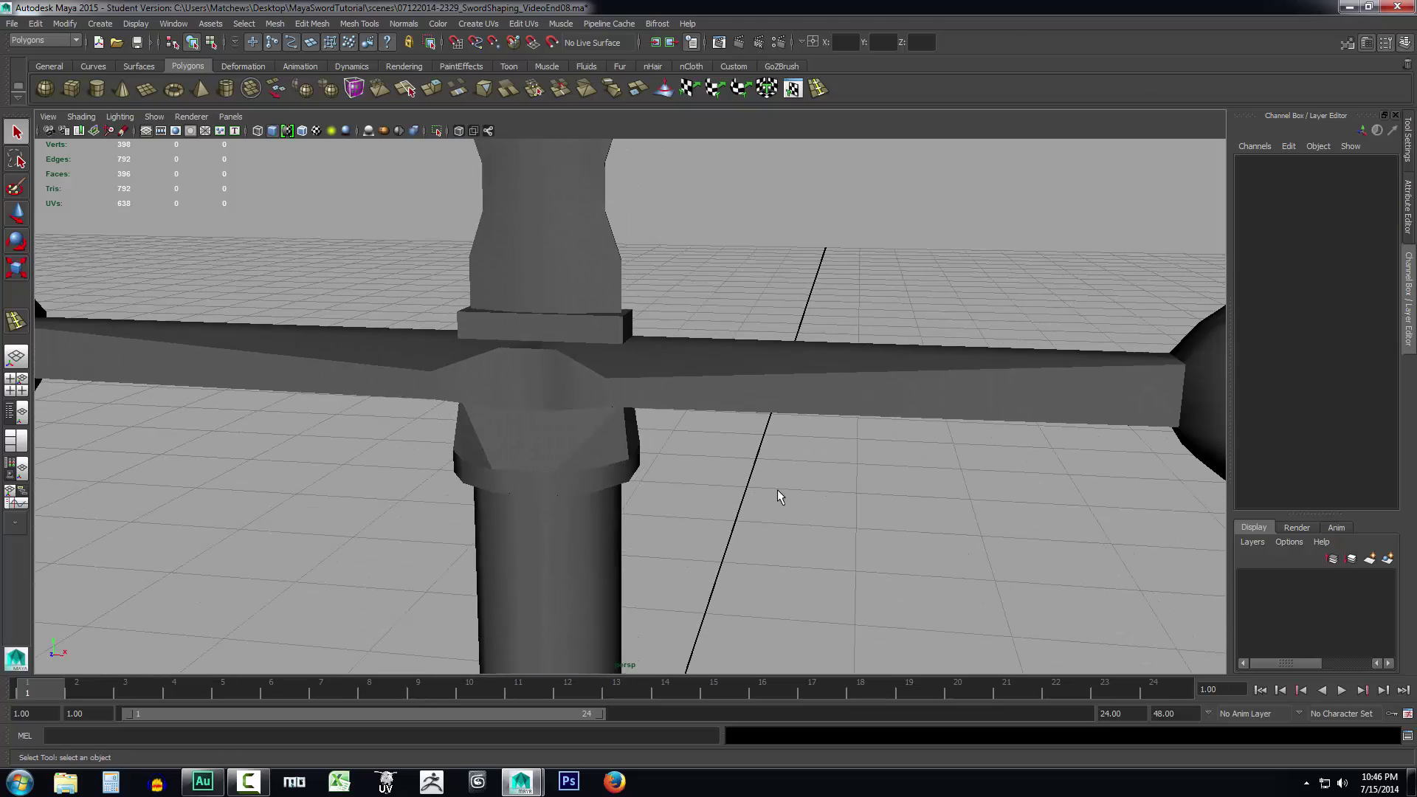
Examine the crossguard's centre block and arms from several angles, with and without the edge display
click(670, 384)
alt+drag(671, 379, 683, 472)
scroll(703, 476, up, 3)
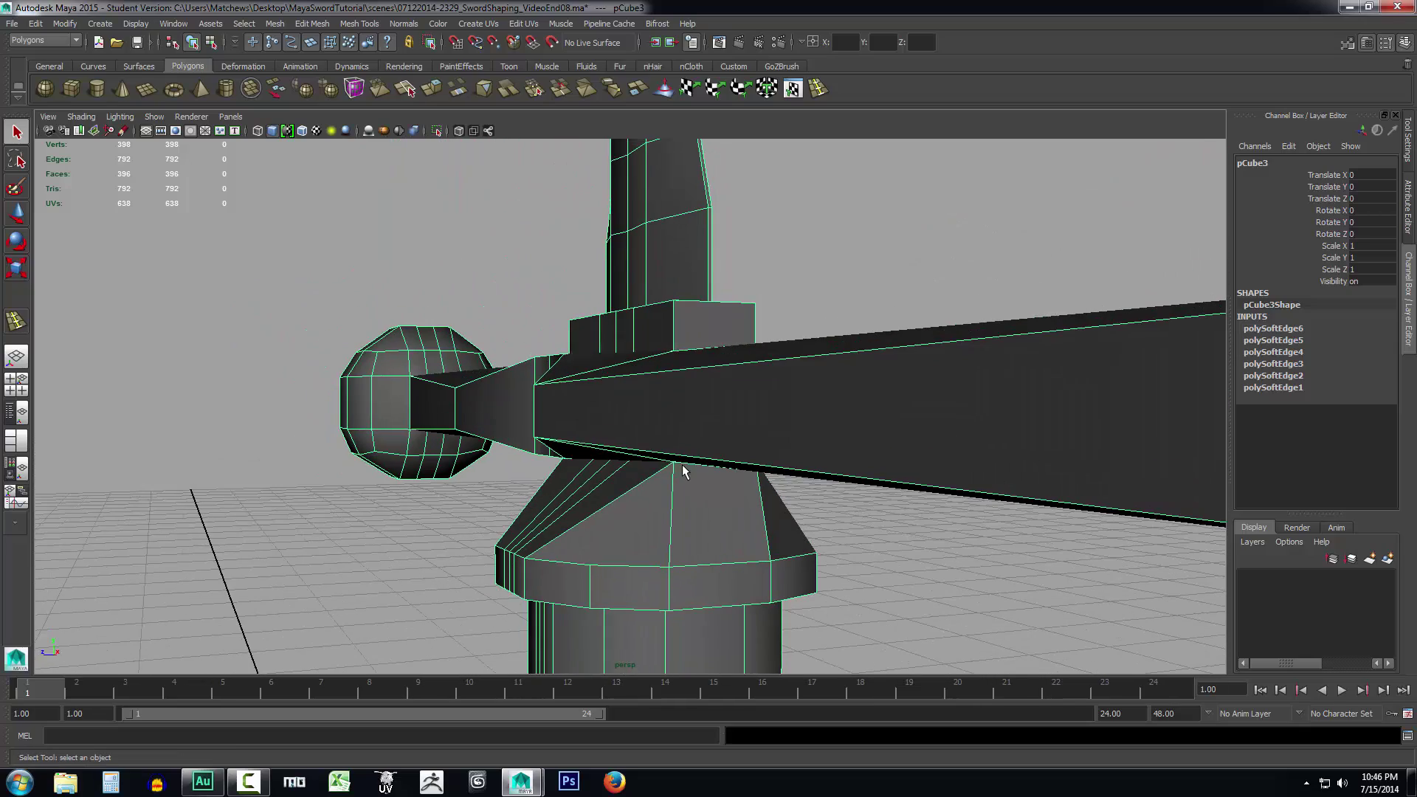
alt+drag(443, 384, 539, 446)
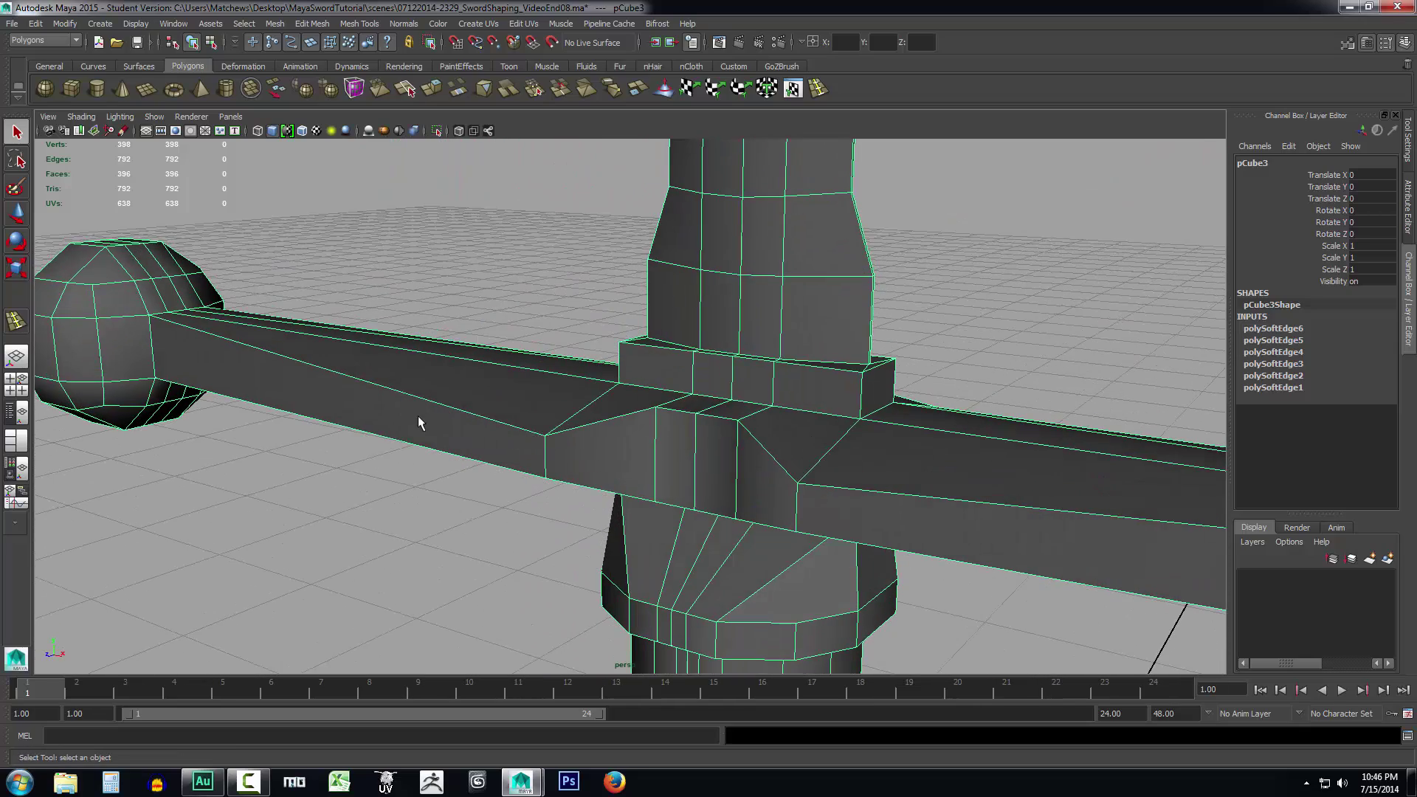
alt+drag(422, 377, 484, 341)
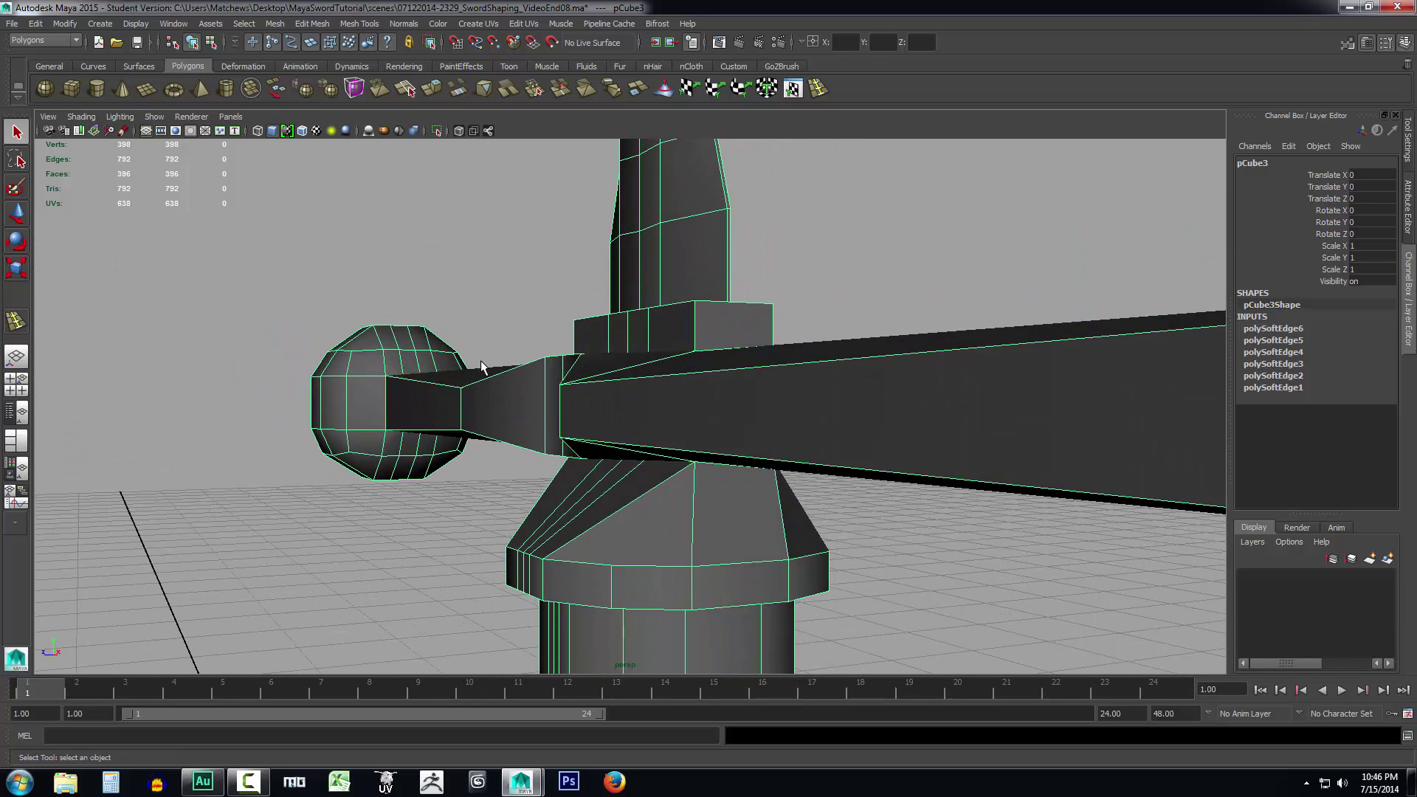
alt+drag(463, 394, 555, 445)
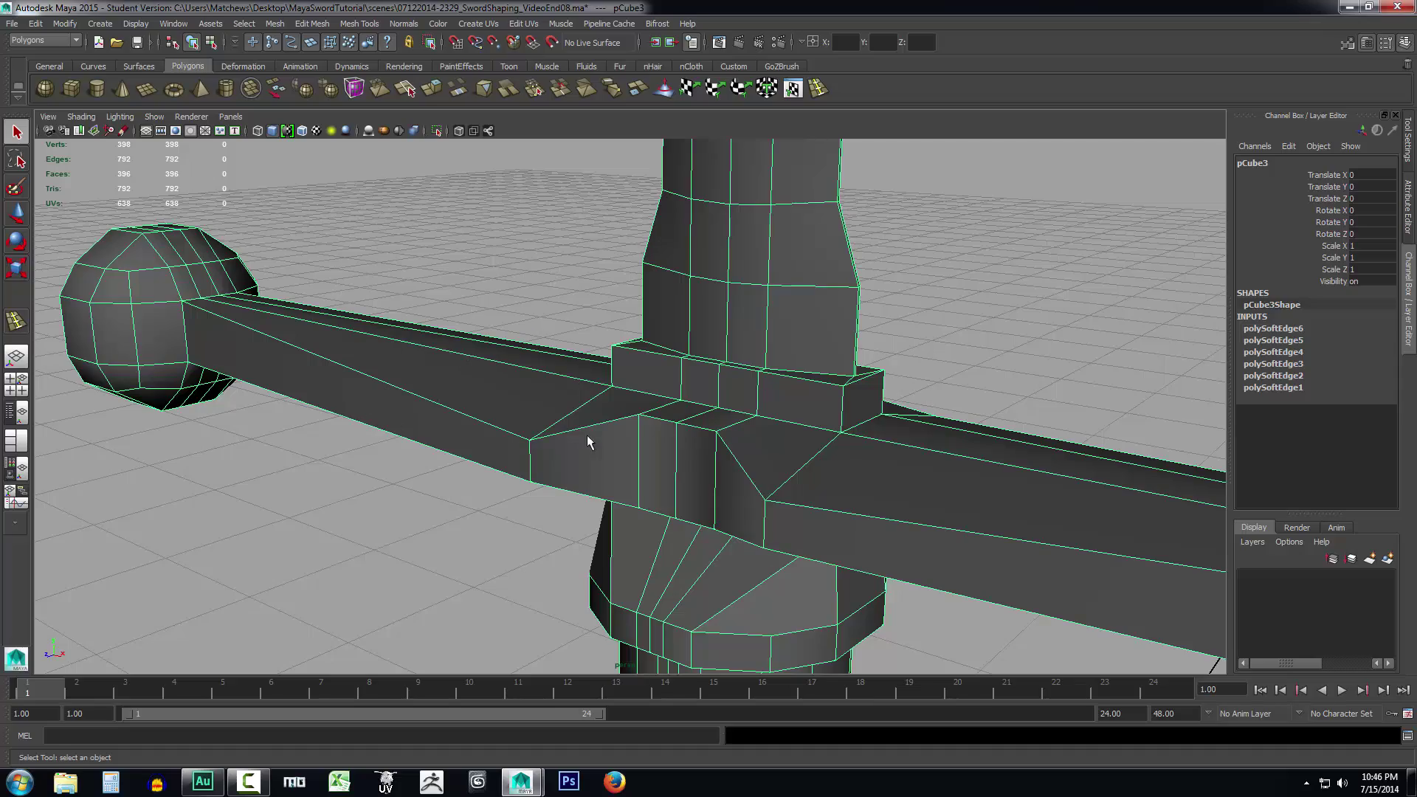
alt+drag(588, 441, 670, 406)
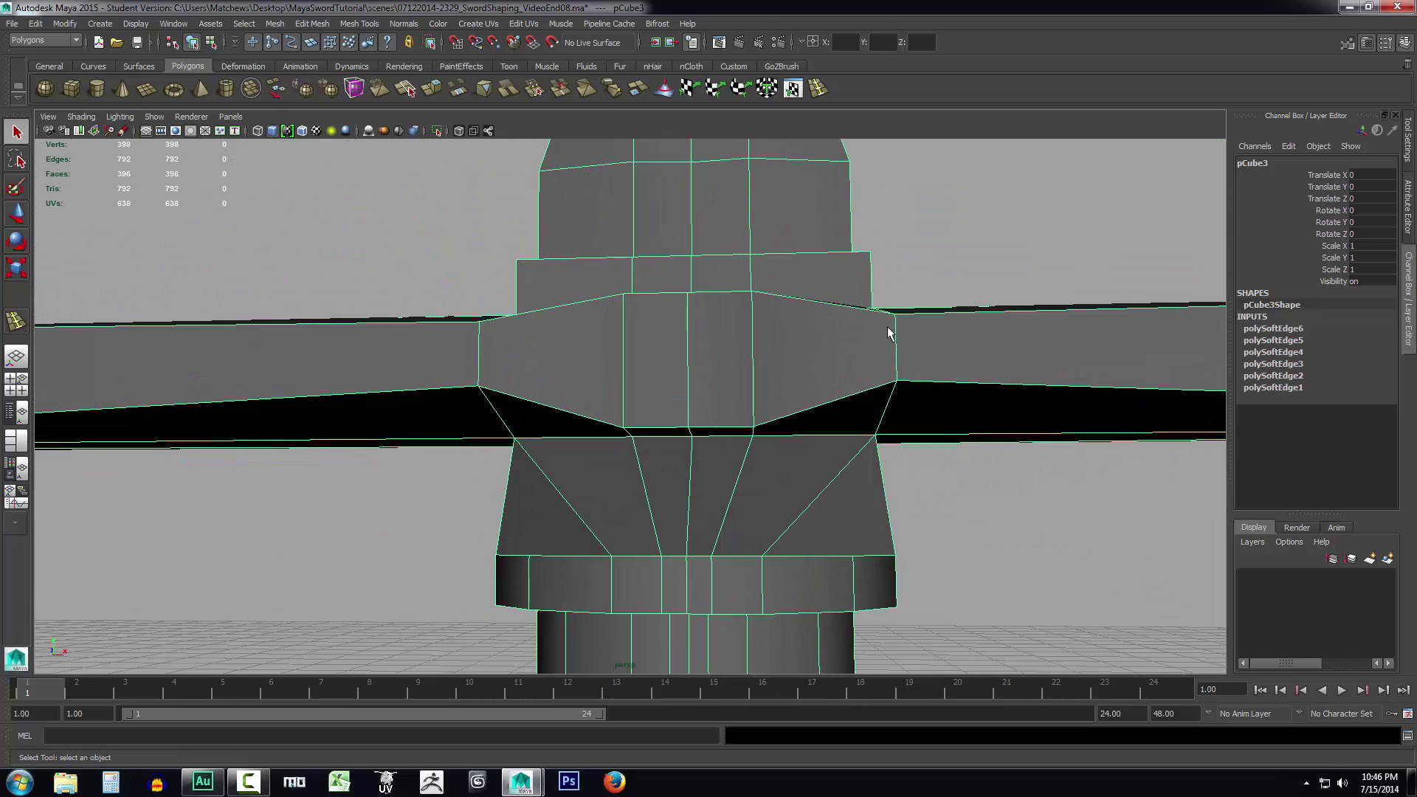
right_drag(895, 358, 927, 339)
click(1015, 499)
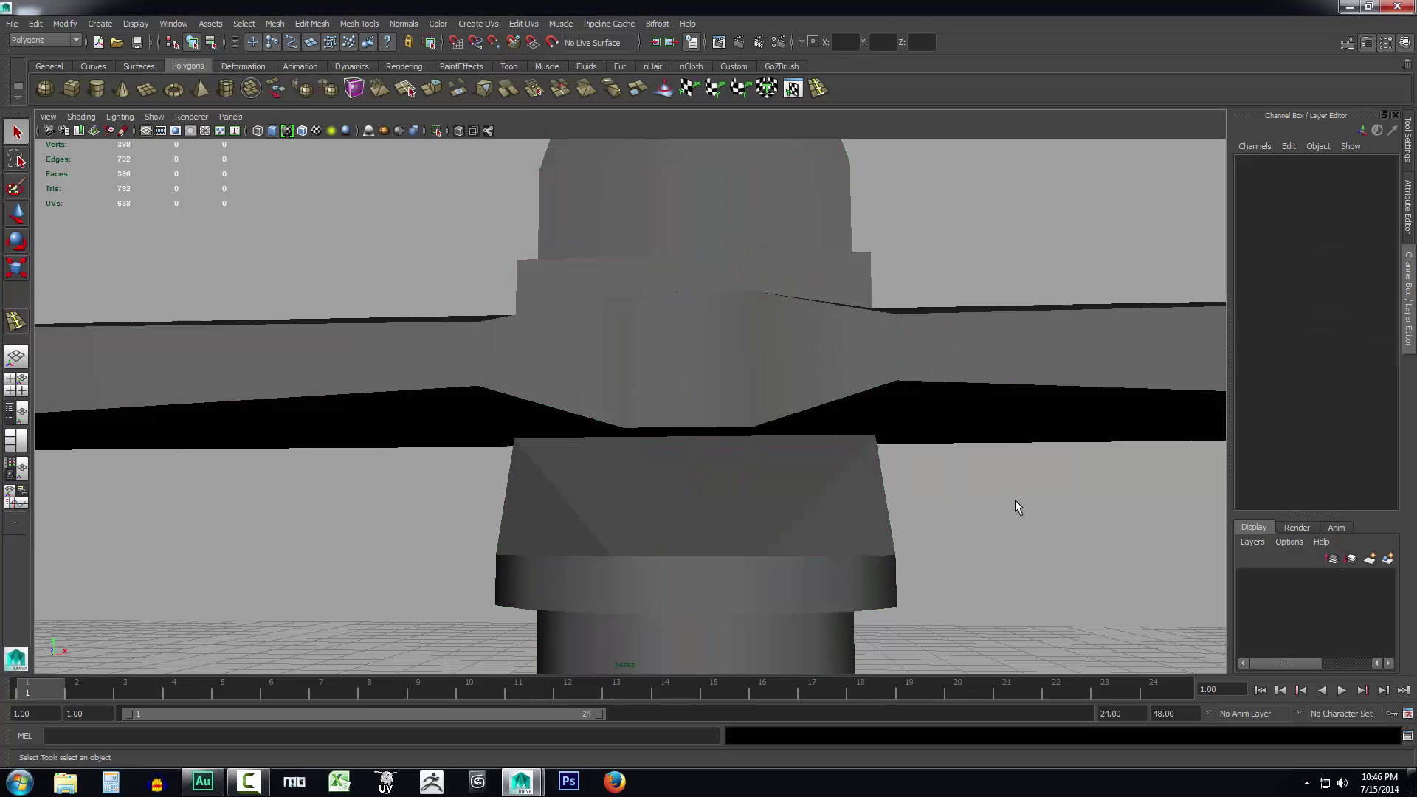
alt+drag(1015, 501, 956, 517)
Select the vertical edges across the crossguard's centre block on both its front and back faces and harden them
right_drag(707, 381, 708, 342)
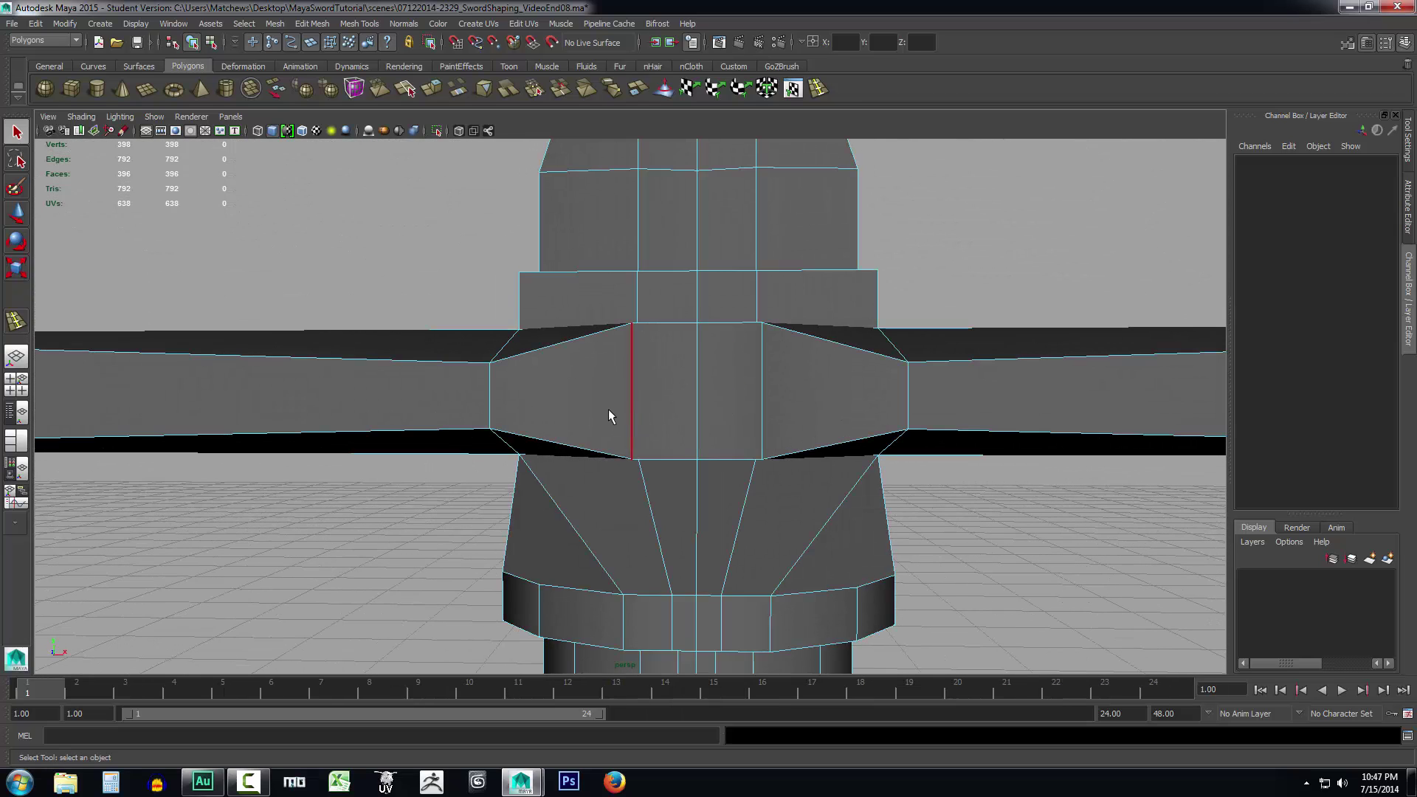
click(492, 387)
shift+click(639, 383)
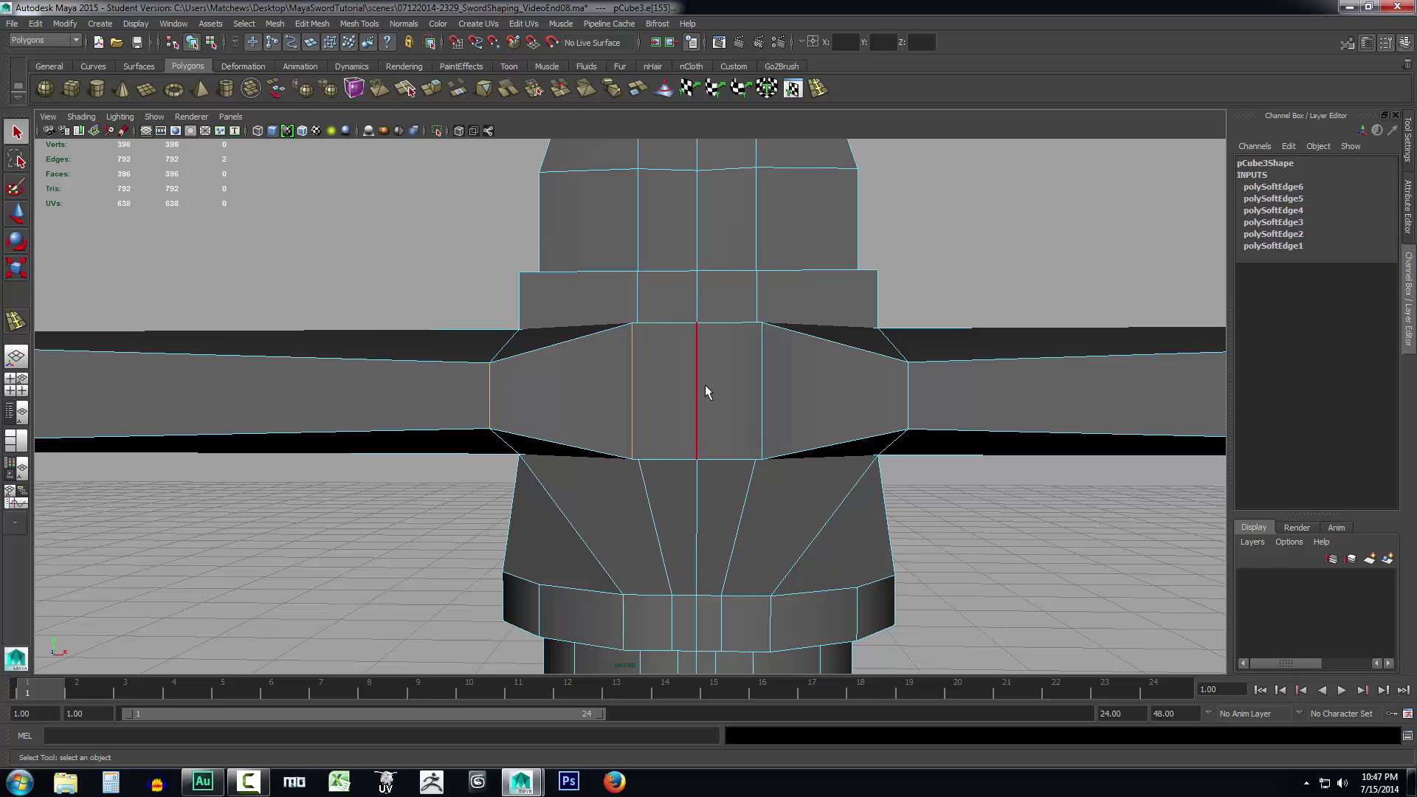
shift+click(698, 385)
shift+click(761, 383)
shift+click(910, 391)
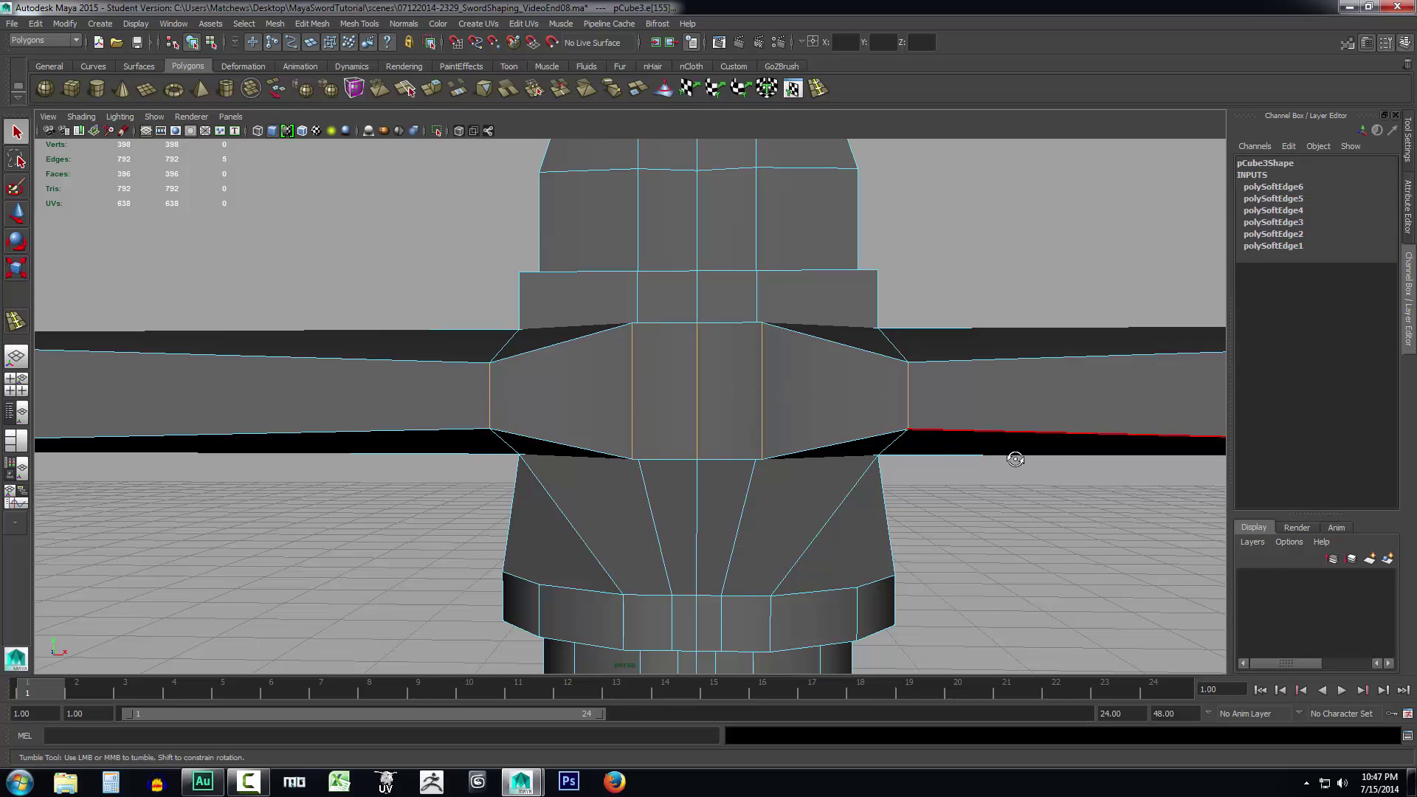
alt+drag(1015, 459, 763, 465)
shift+click(404, 401)
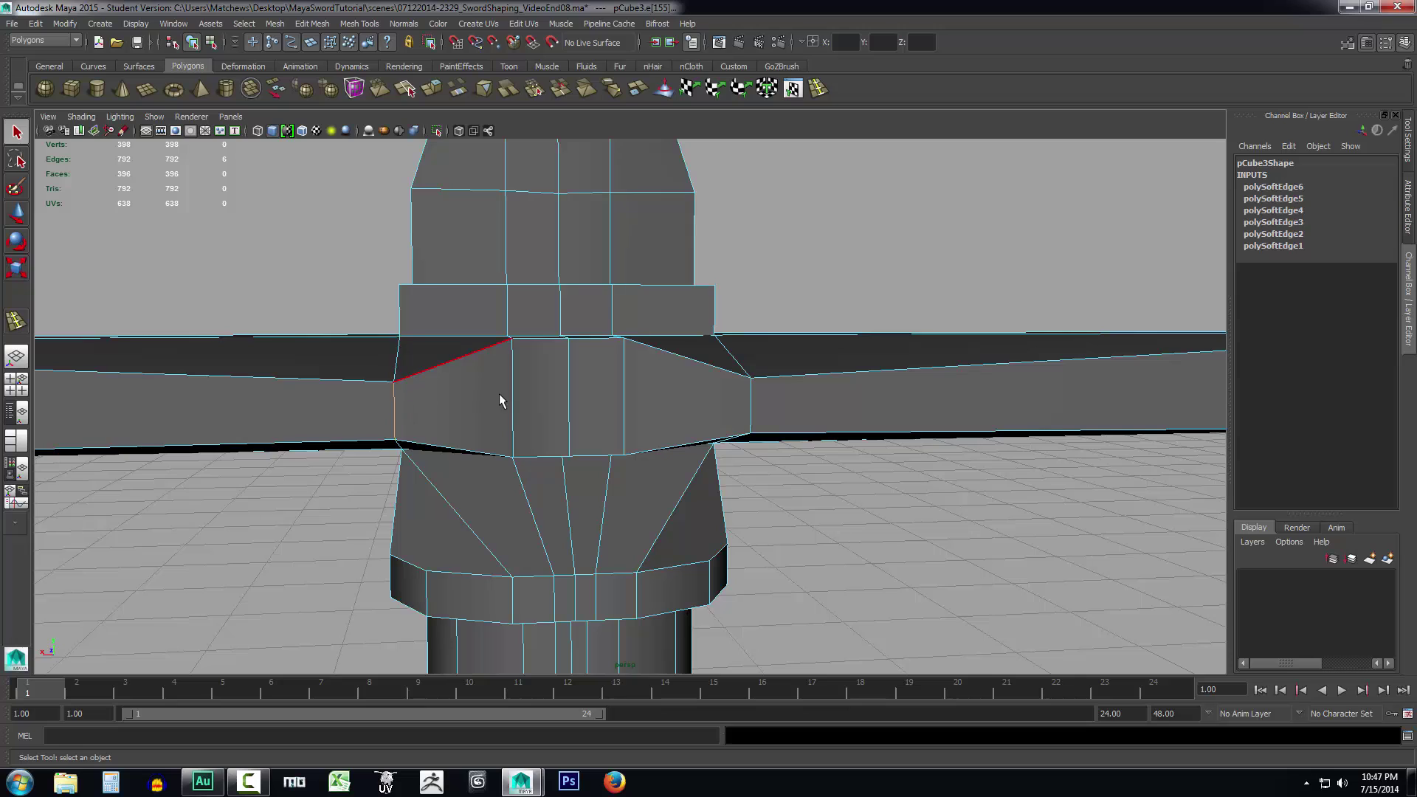
shift+click(512, 397)
shift+click(570, 396)
shift+click(624, 396)
click(403, 23)
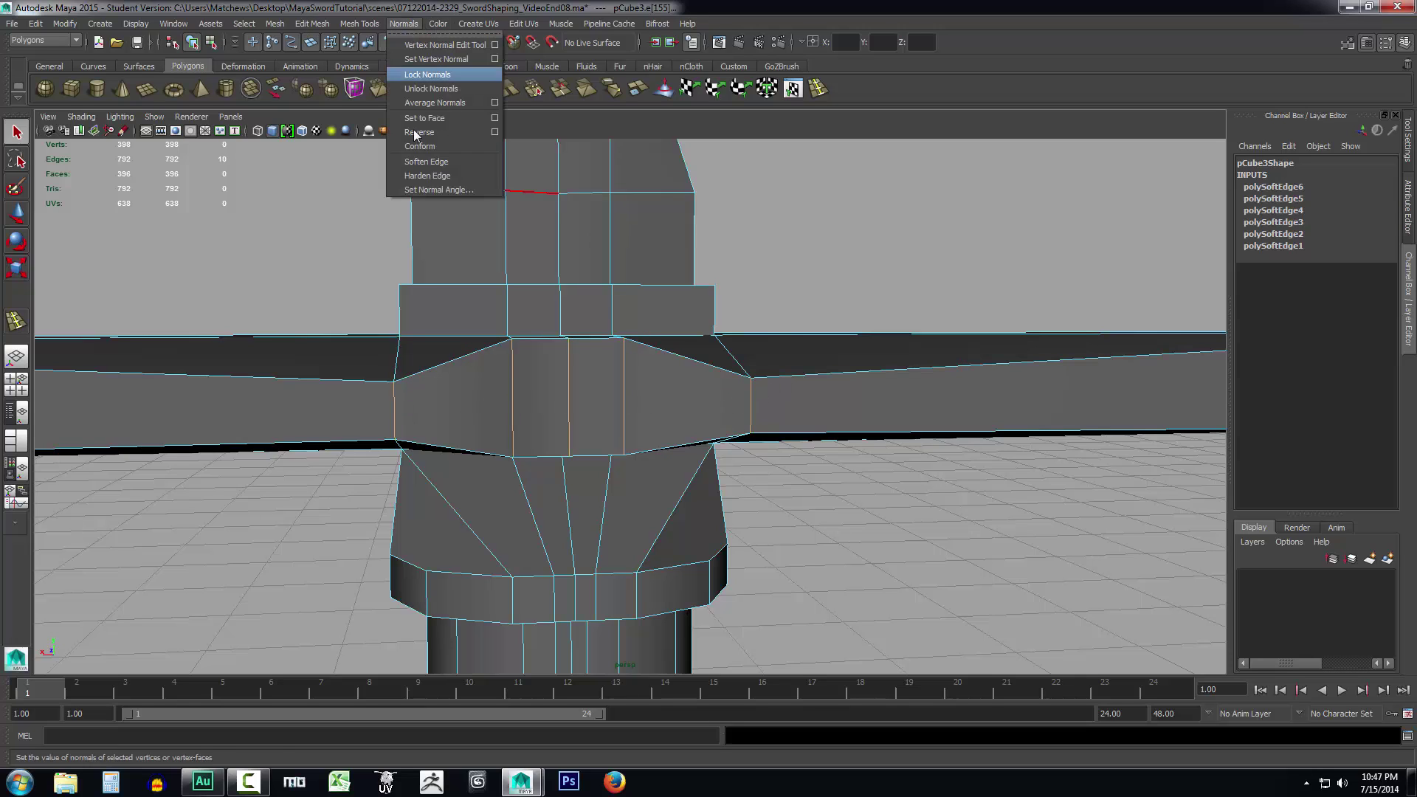
click(424, 177)
Return to object mode, deselect the sword, and check the shading of the crossguard centre and lower blade
right_drag(583, 381, 619, 366)
alt+drag(821, 493, 885, 516)
alt+drag(807, 269, 798, 420)
key(F8)
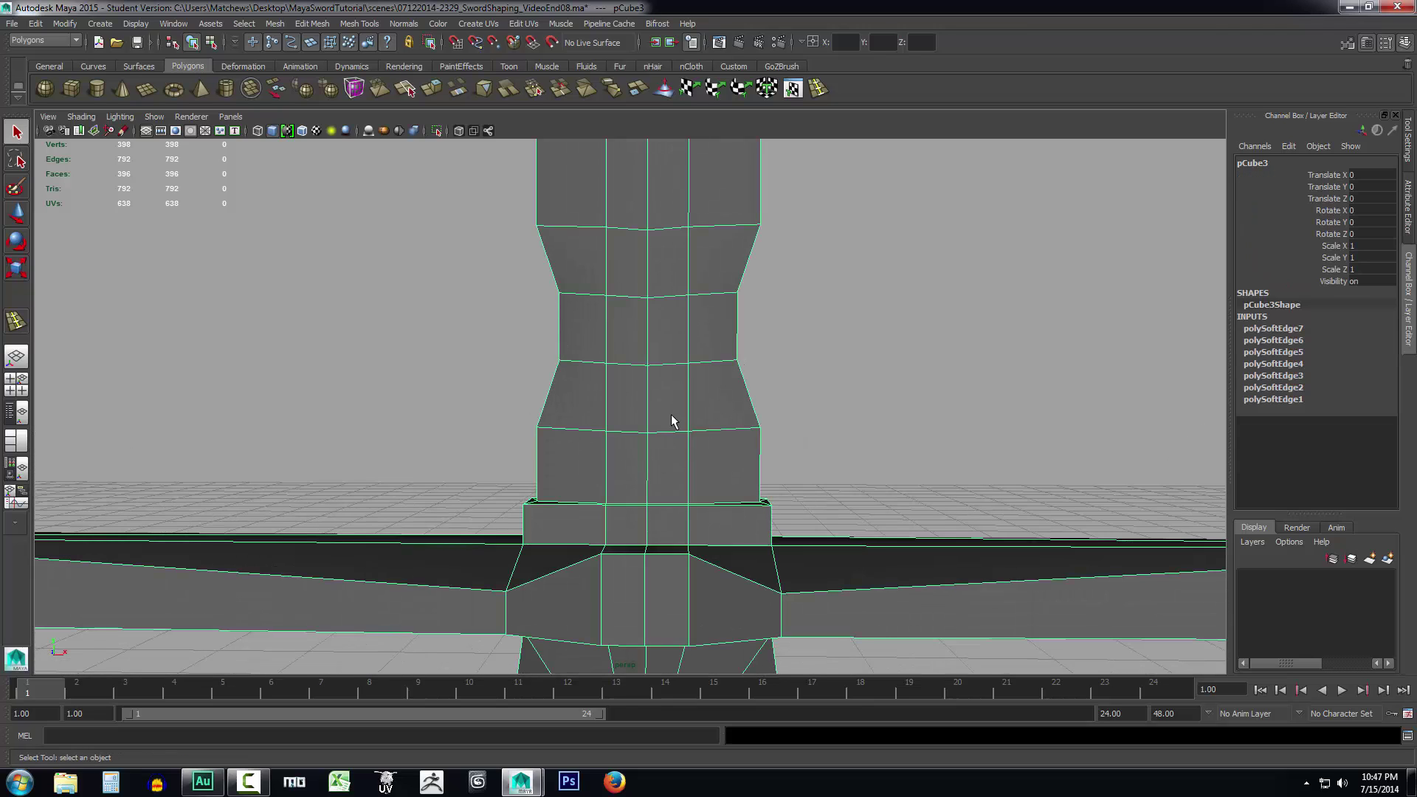
right_drag(659, 375, 857, 378)
right_drag(659, 400, 701, 381)
click(826, 382)
alt+drag(825, 383, 733, 396)
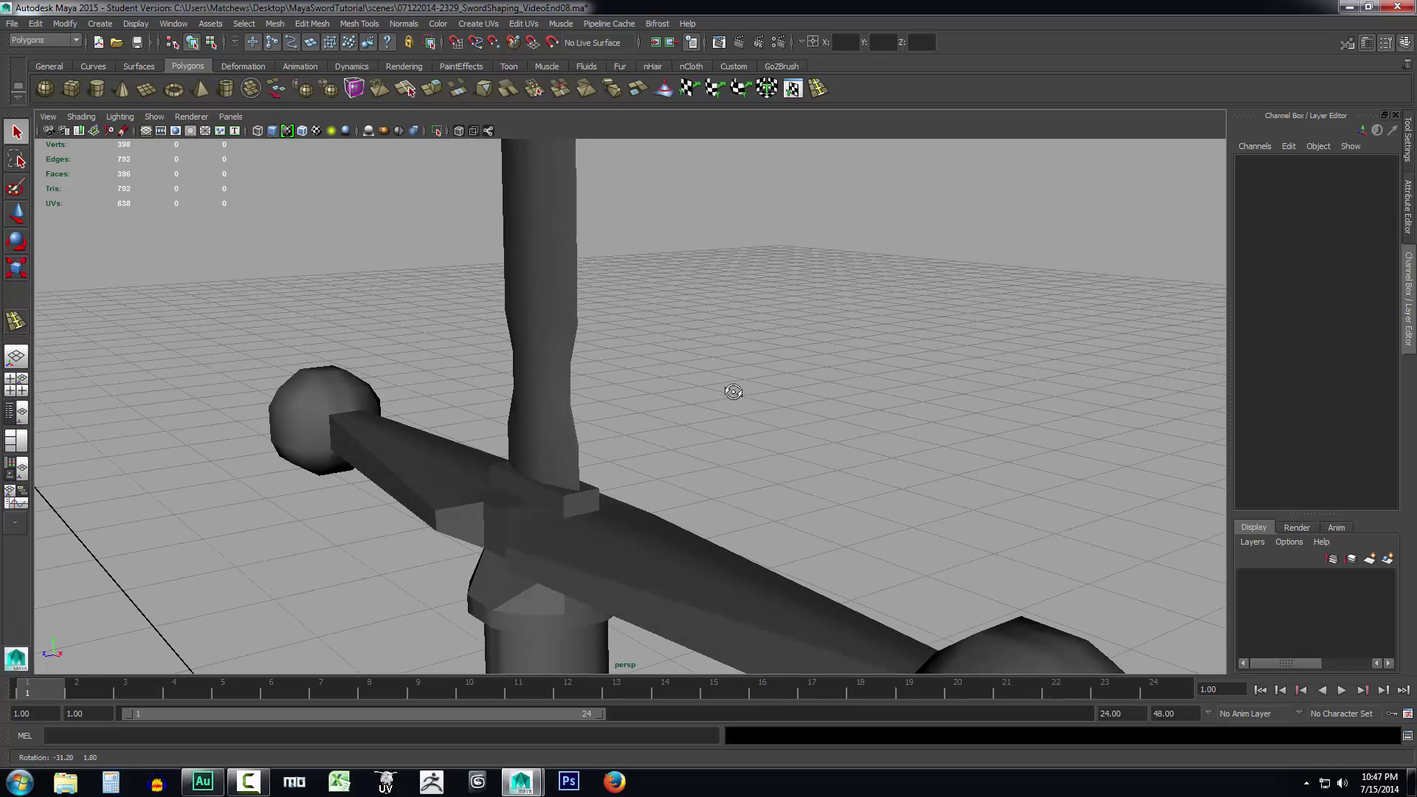
Select the sword and examine the lower blade's flat faces and narrow cutting edge close up
scroll(734, 395, up, 6)
click(519, 330)
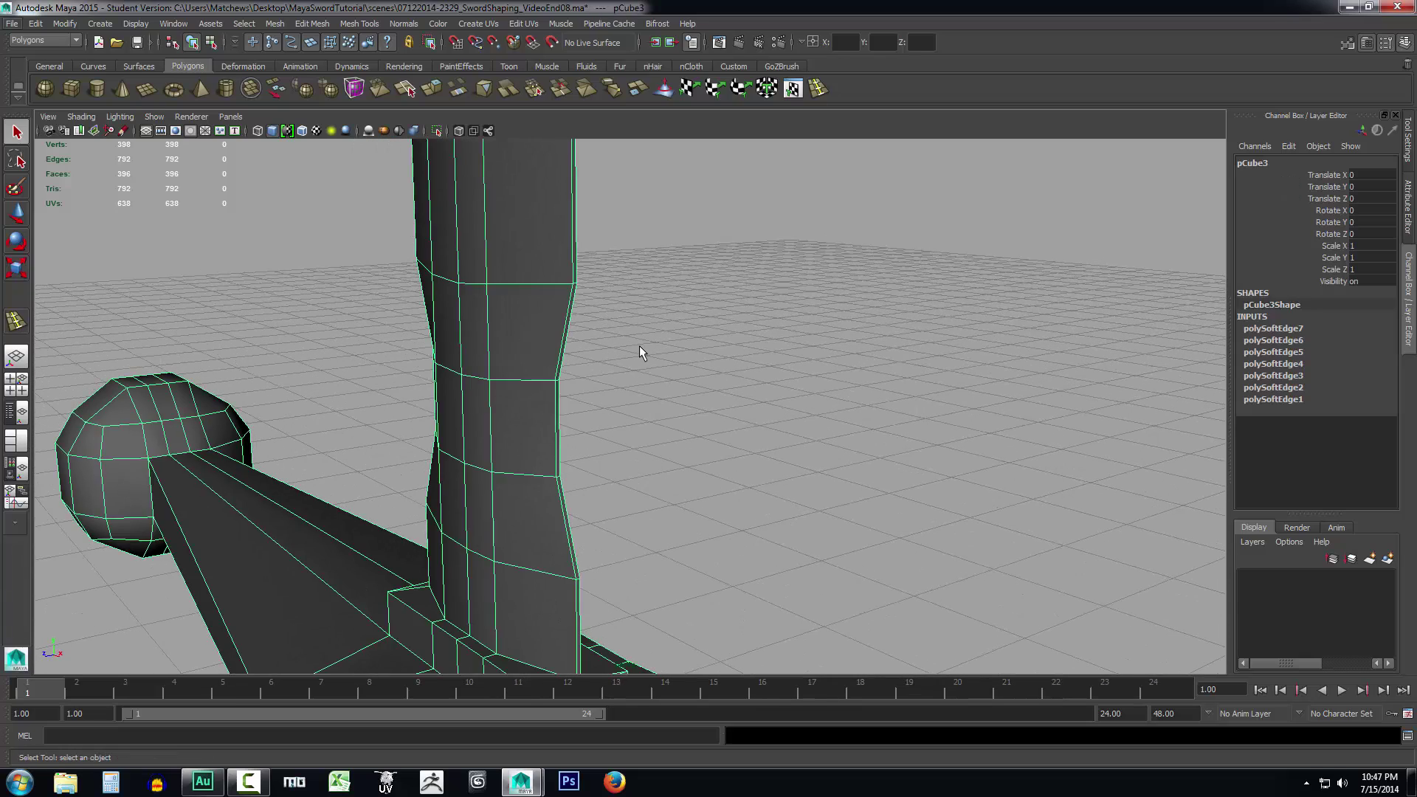
scroll(640, 346, up, 3)
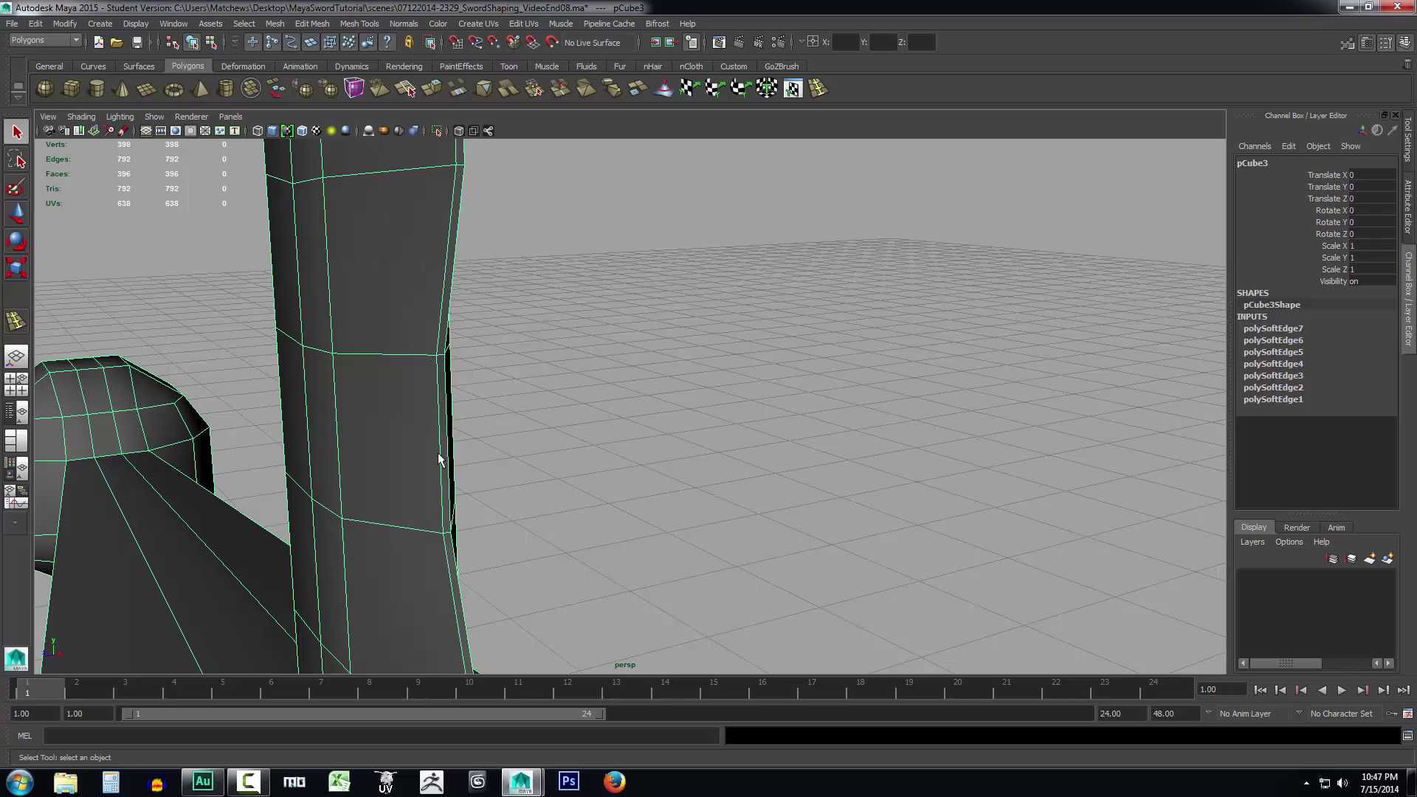
alt+drag(598, 358, 454, 269)
alt+drag(536, 286, 576, 290)
alt+drag(763, 323, 947, 315)
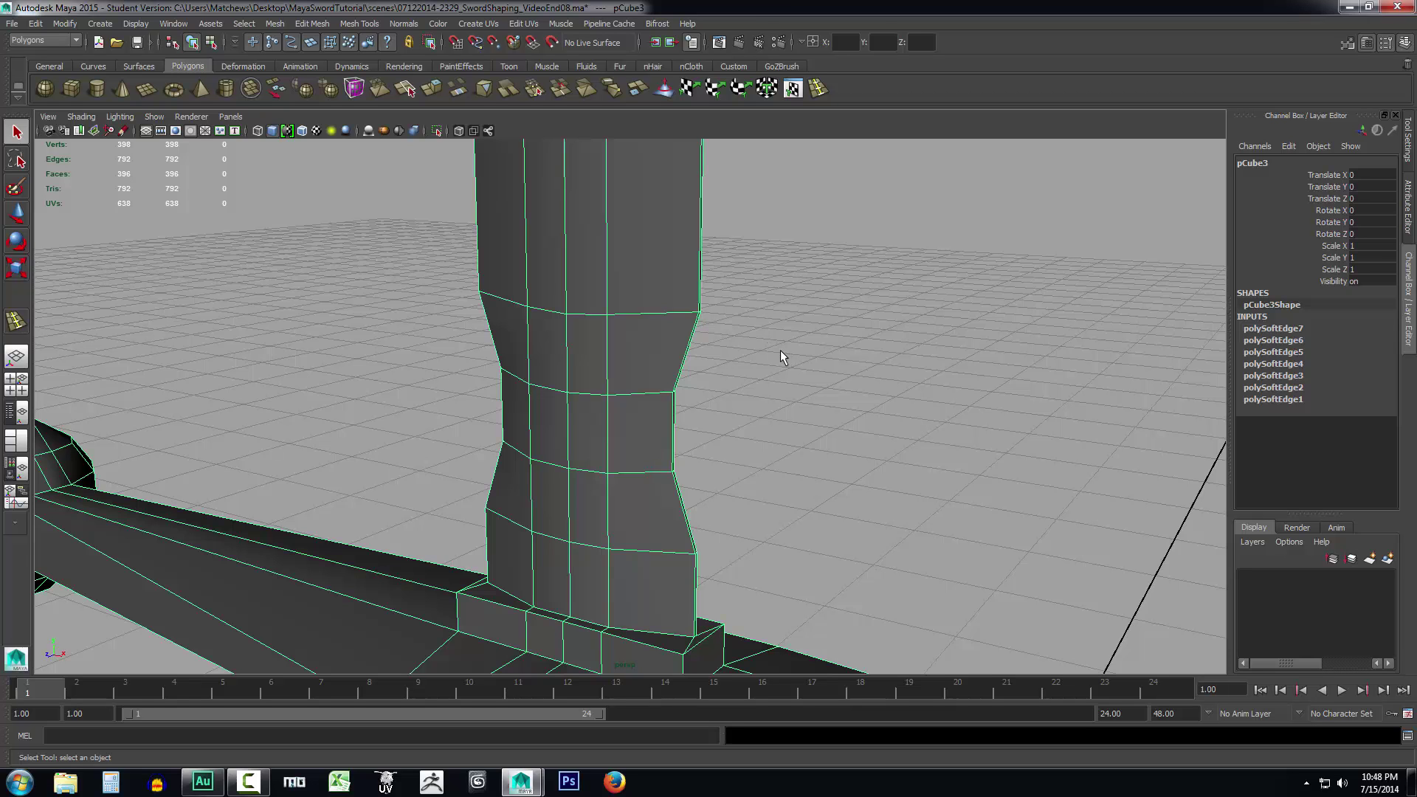
alt+drag(781, 350, 586, 197)
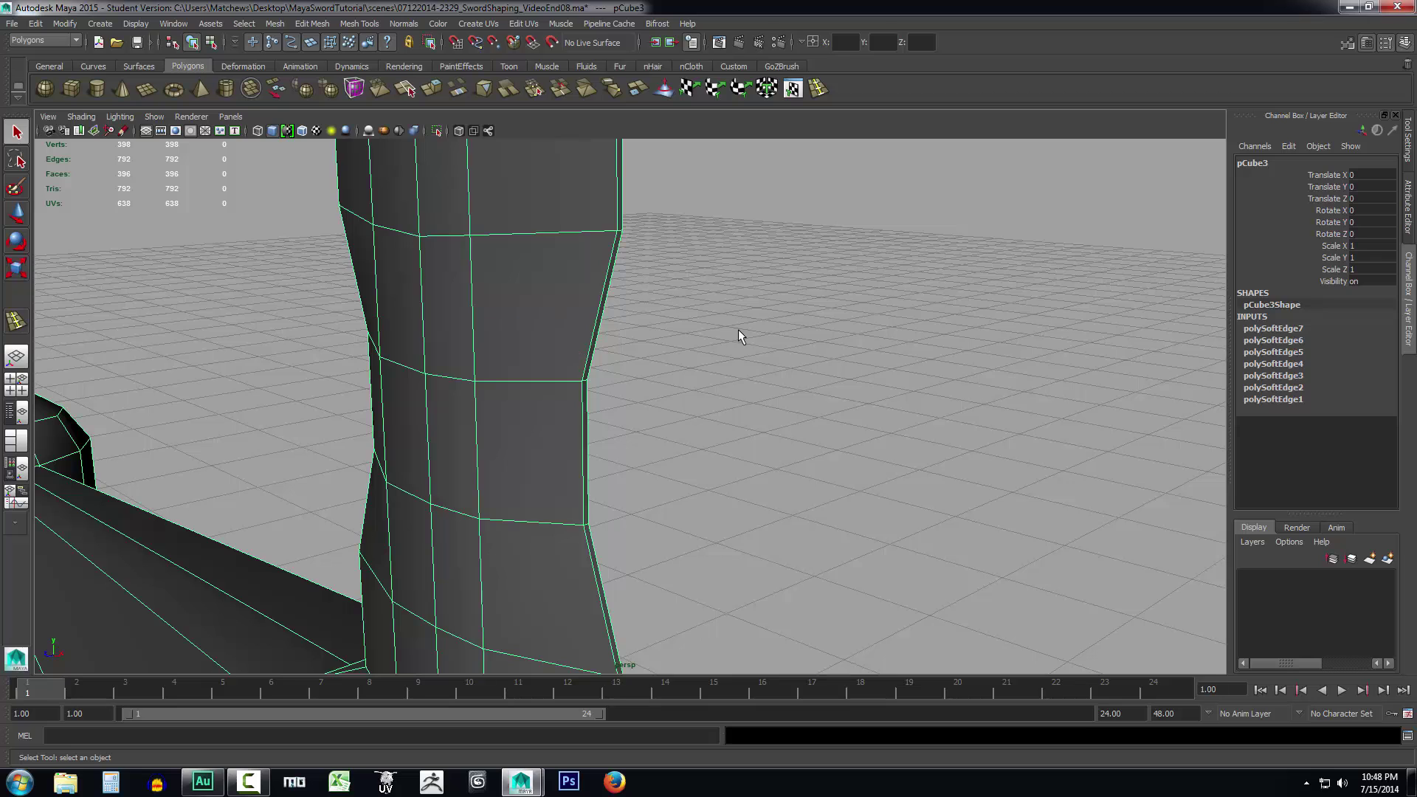
mouse_move(739, 330)
alt+mouse_down()
mouse_move(750, 340)
mouse_move(841, 304)
mouse_move(809, 285)
mouse_move(726, 313)
alt+mouse_up()
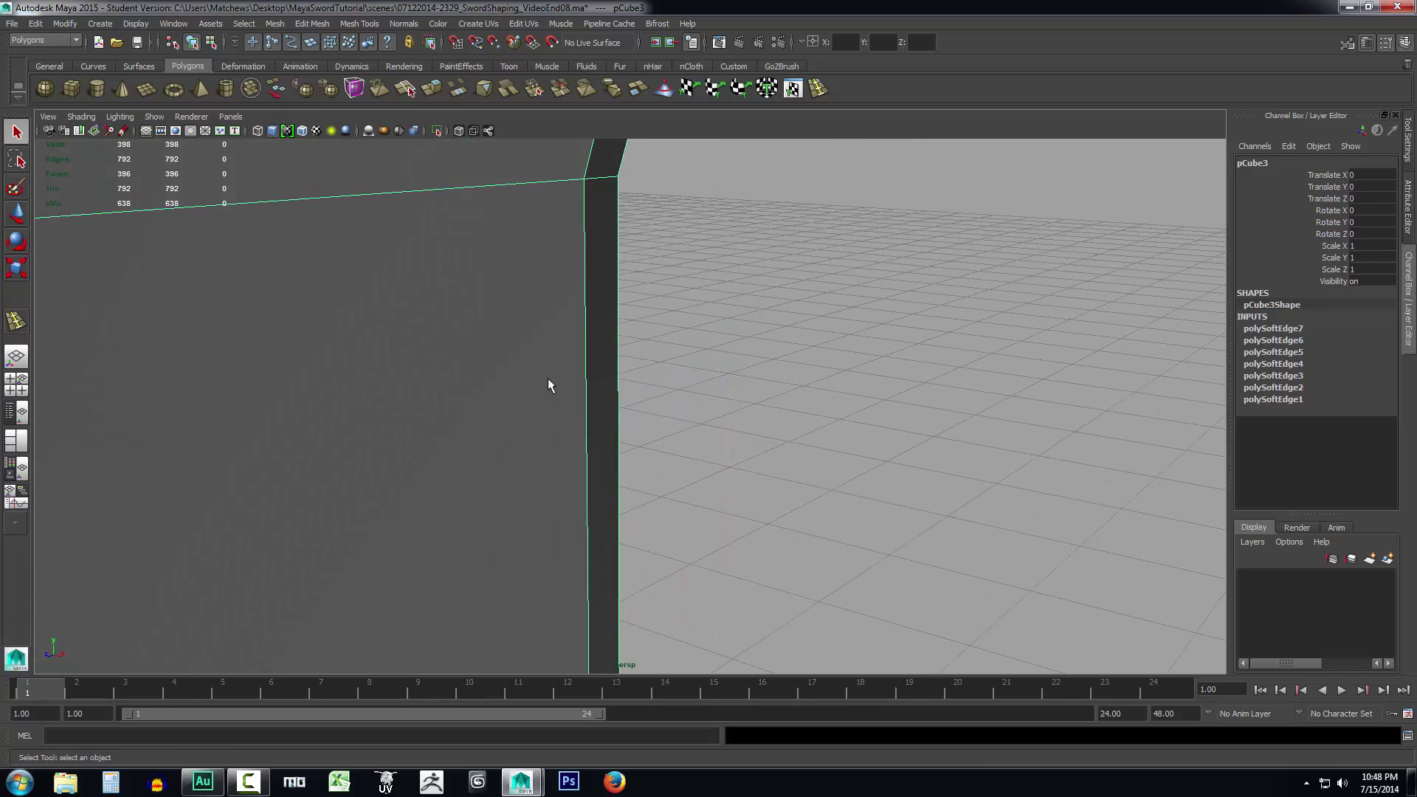
alt+drag(548, 383, 782, 346)
mouse_move(760, 393)
alt+mouse_down()
mouse_move(800, 383)
mouse_move(787, 389)
alt+mouse_up()
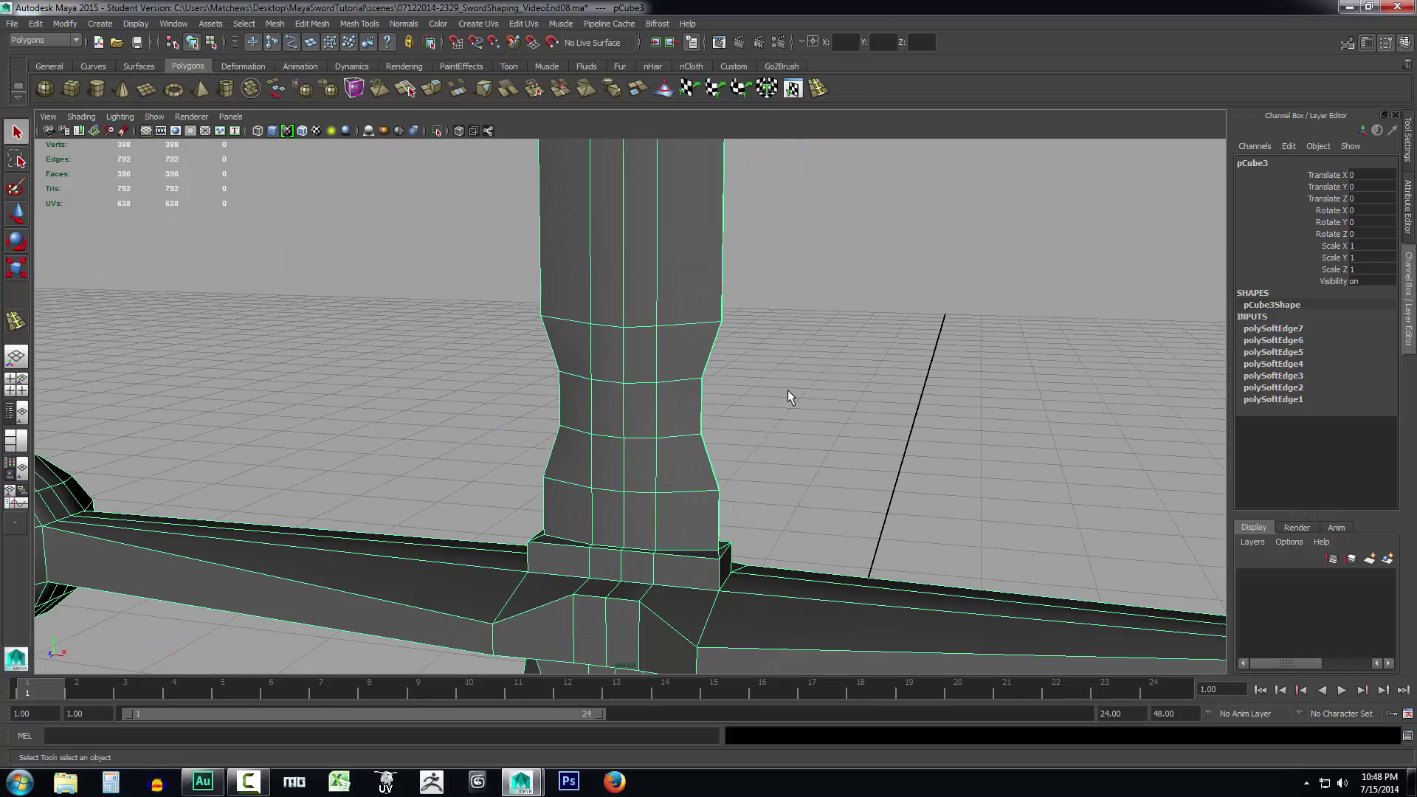
Examine the blade's lengthwise edges from the crossguard up to the pointed tip
alt+middle_drag(786, 390, 791, 378)
alt+right_drag(688, 409, 759, 310)
alt+middle_drag(758, 310, 778, 373)
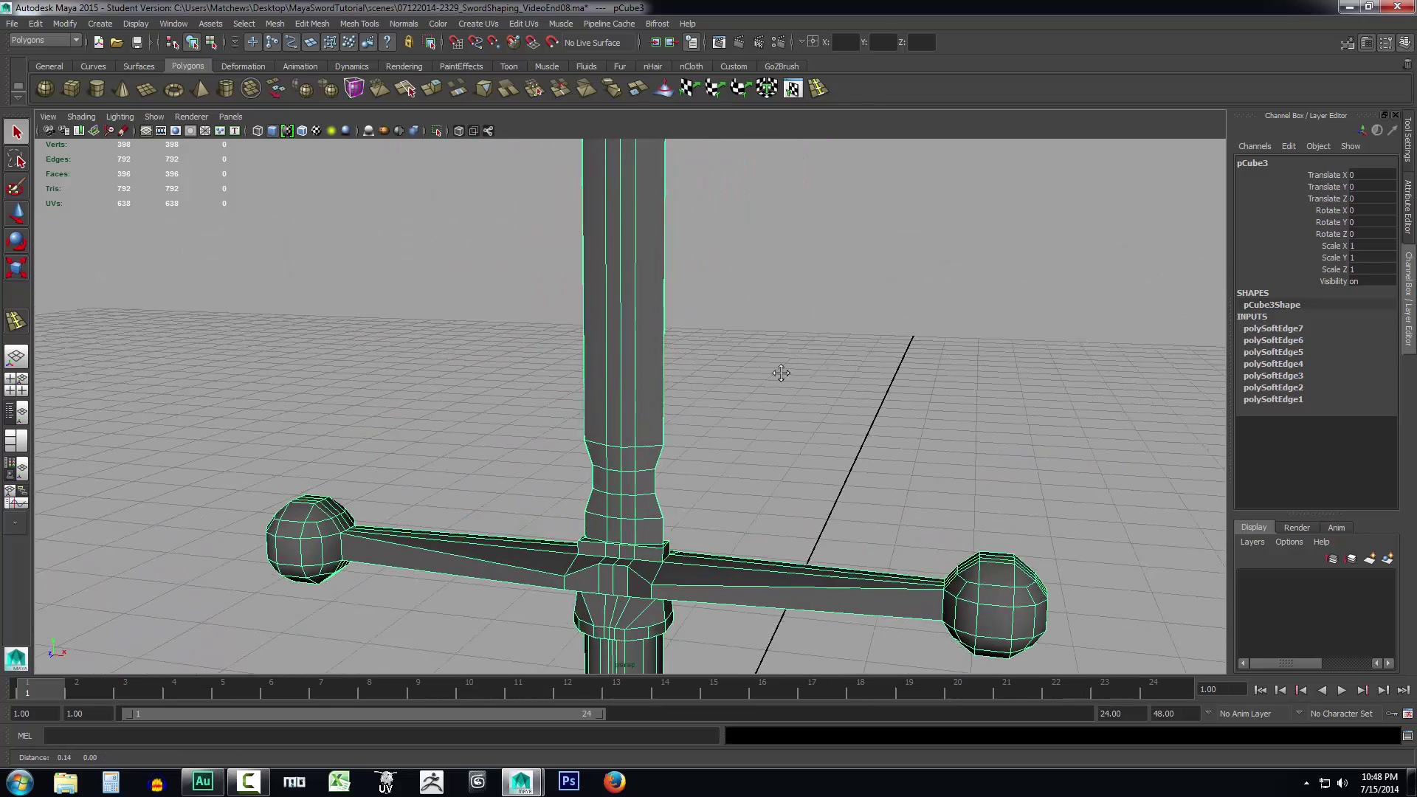
alt+right_drag(778, 373, 753, 180)
alt+middle_drag(753, 180, 738, 650)
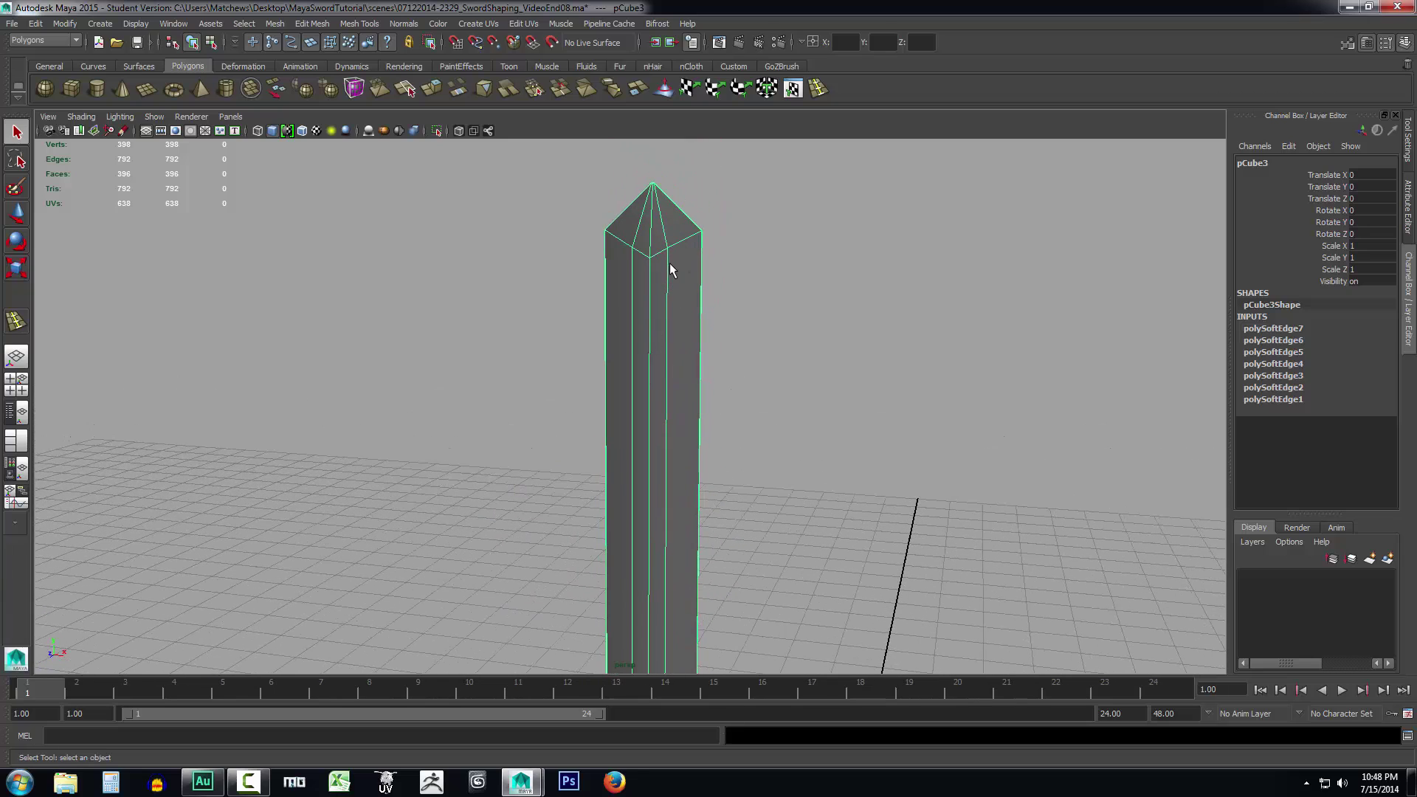
alt+right_drag(665, 300, 696, 371)
alt+middle_drag(696, 371, 769, 348)
alt+right_drag(768, 347, 787, 359)
Deselect the sword to check the blade's shading, and reselect it to compare with its edges displayed
right_click(788, 361)
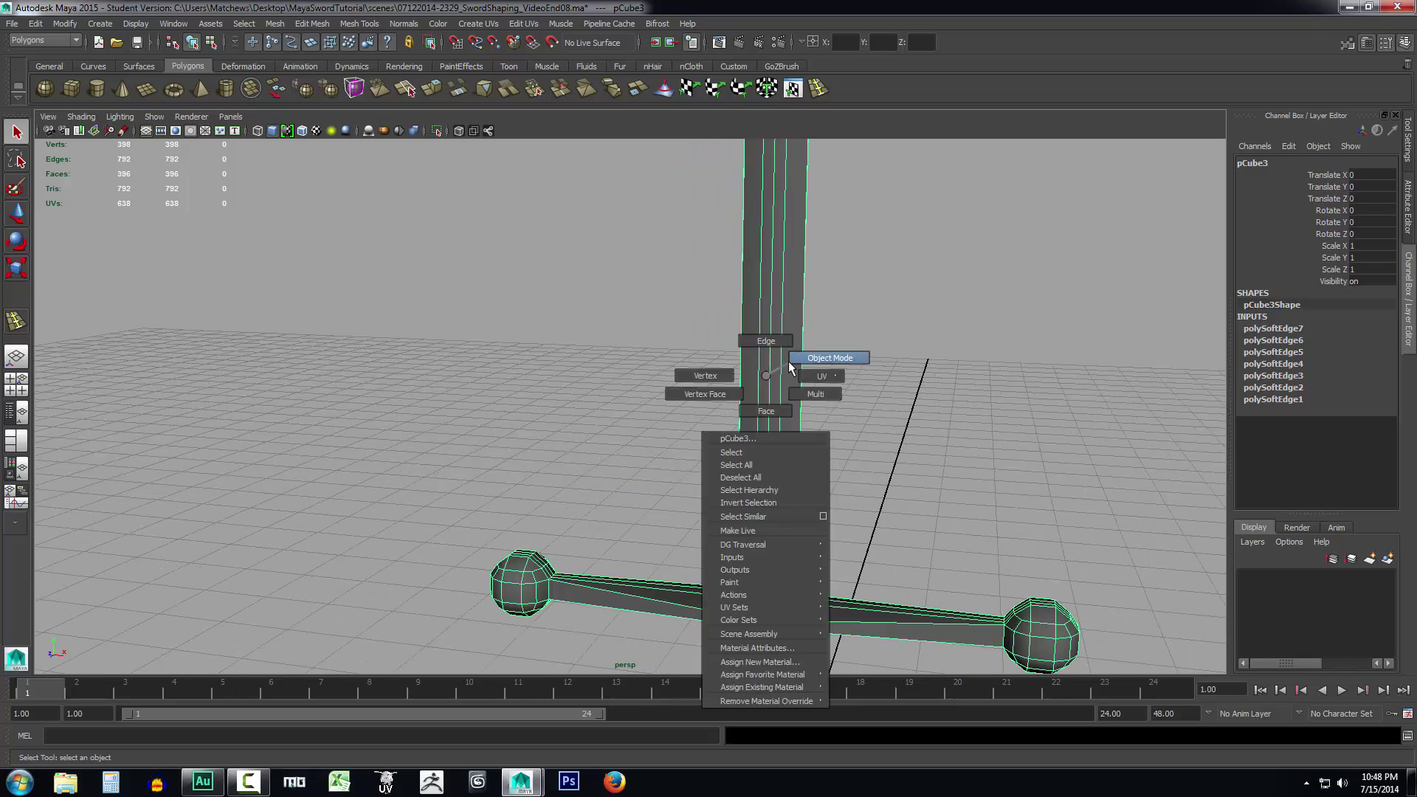
click(928, 378)
alt+middle_drag(920, 382, 853, 366)
alt+right_drag(853, 365, 768, 340)
alt+middle_drag(767, 340, 736, 199)
alt+right_drag(737, 200, 741, 371)
click(668, 384)
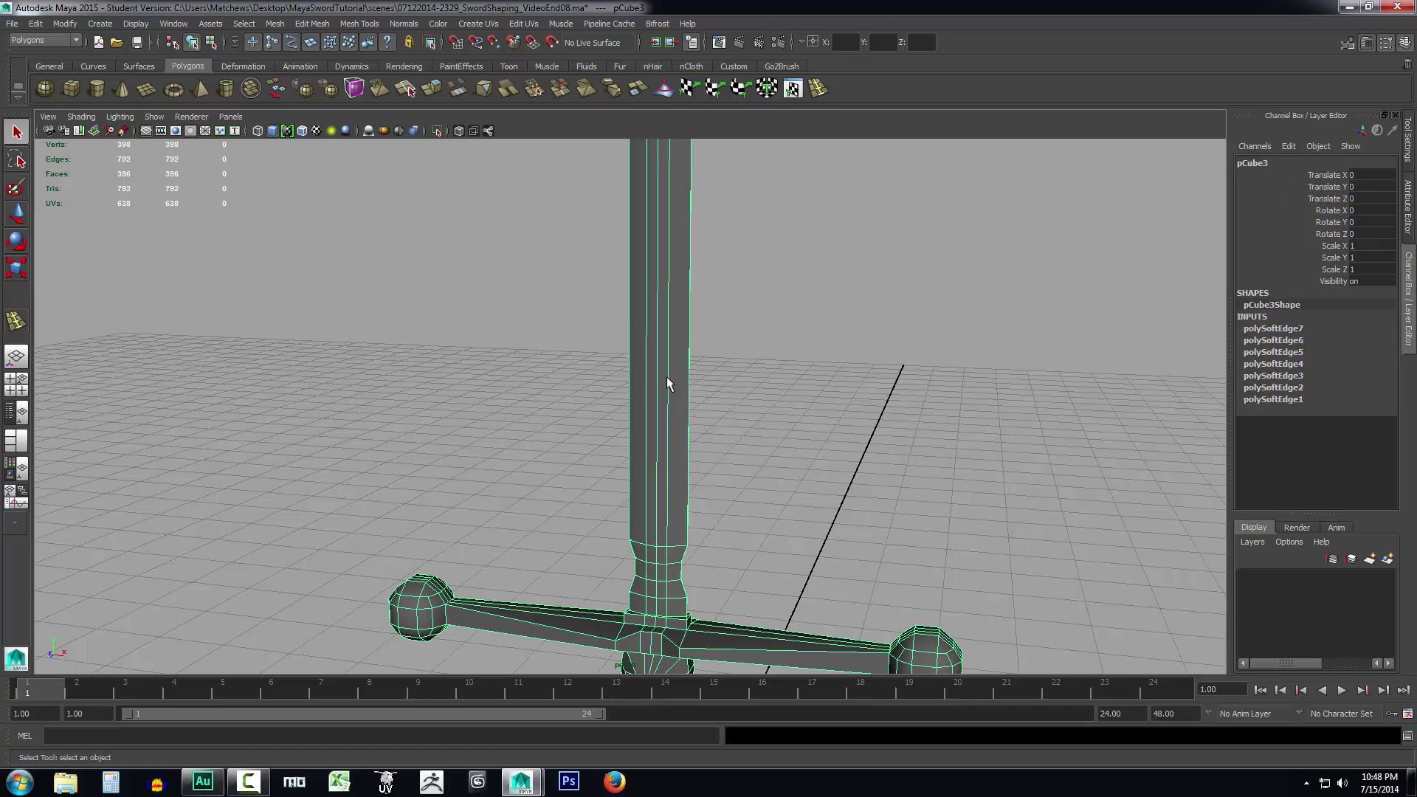
alt+middle_drag(784, 459, 773, 290)
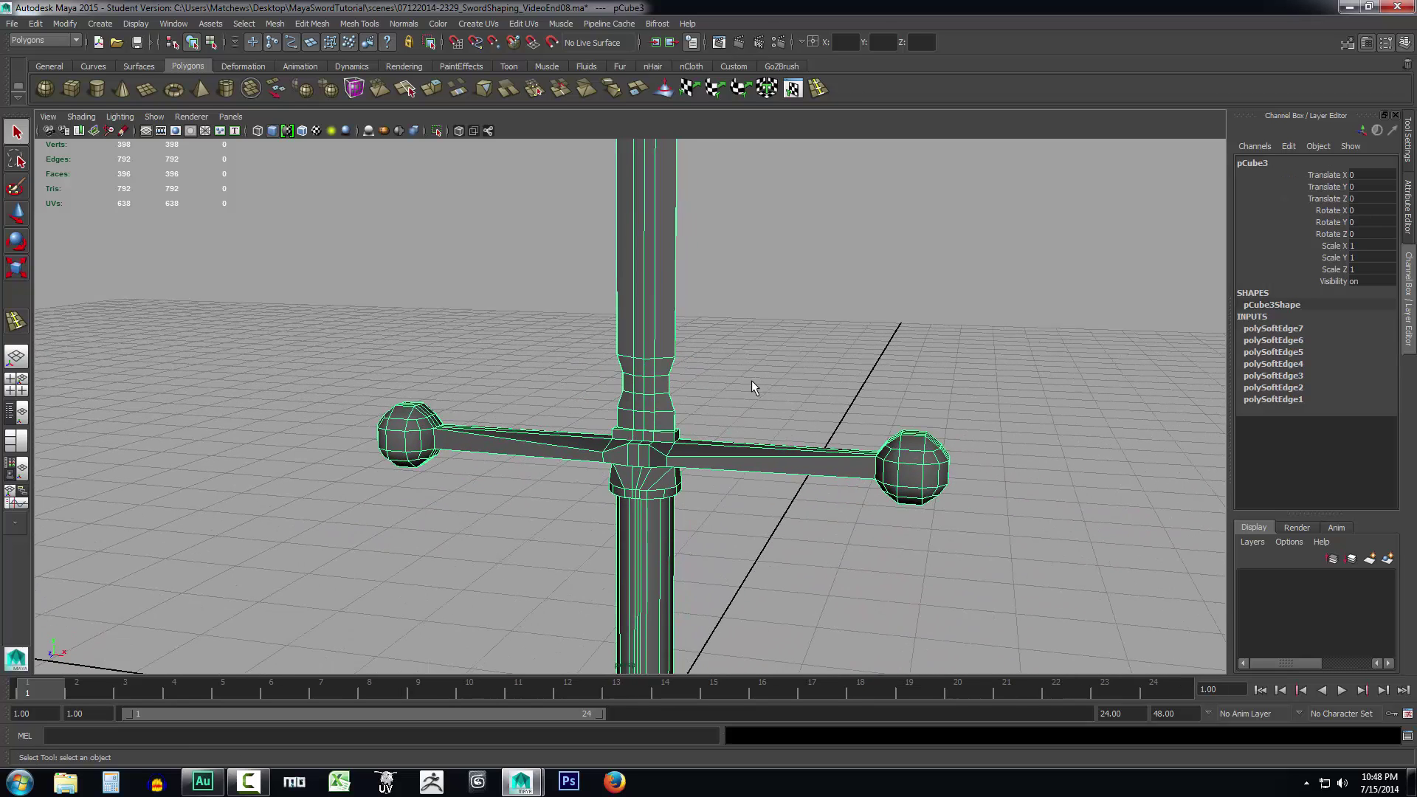
In edge mode, select the two lengthwise edge lines flanking the blade's centre line on the front, from crossguard to tip
alt+right_drag(751, 382, 742, 395)
right_drag(680, 437, 677, 401)
click(683, 439)
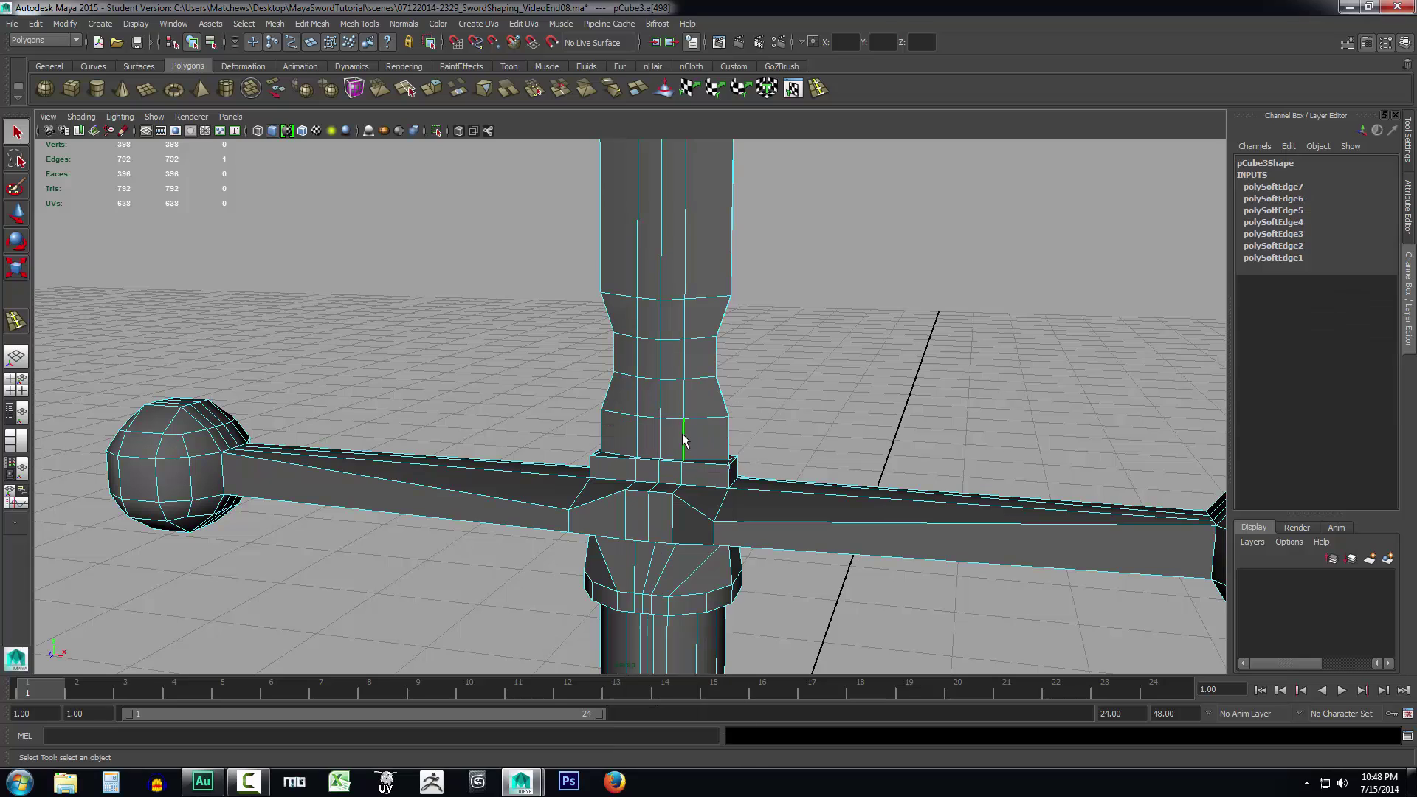
shift+click(683, 360)
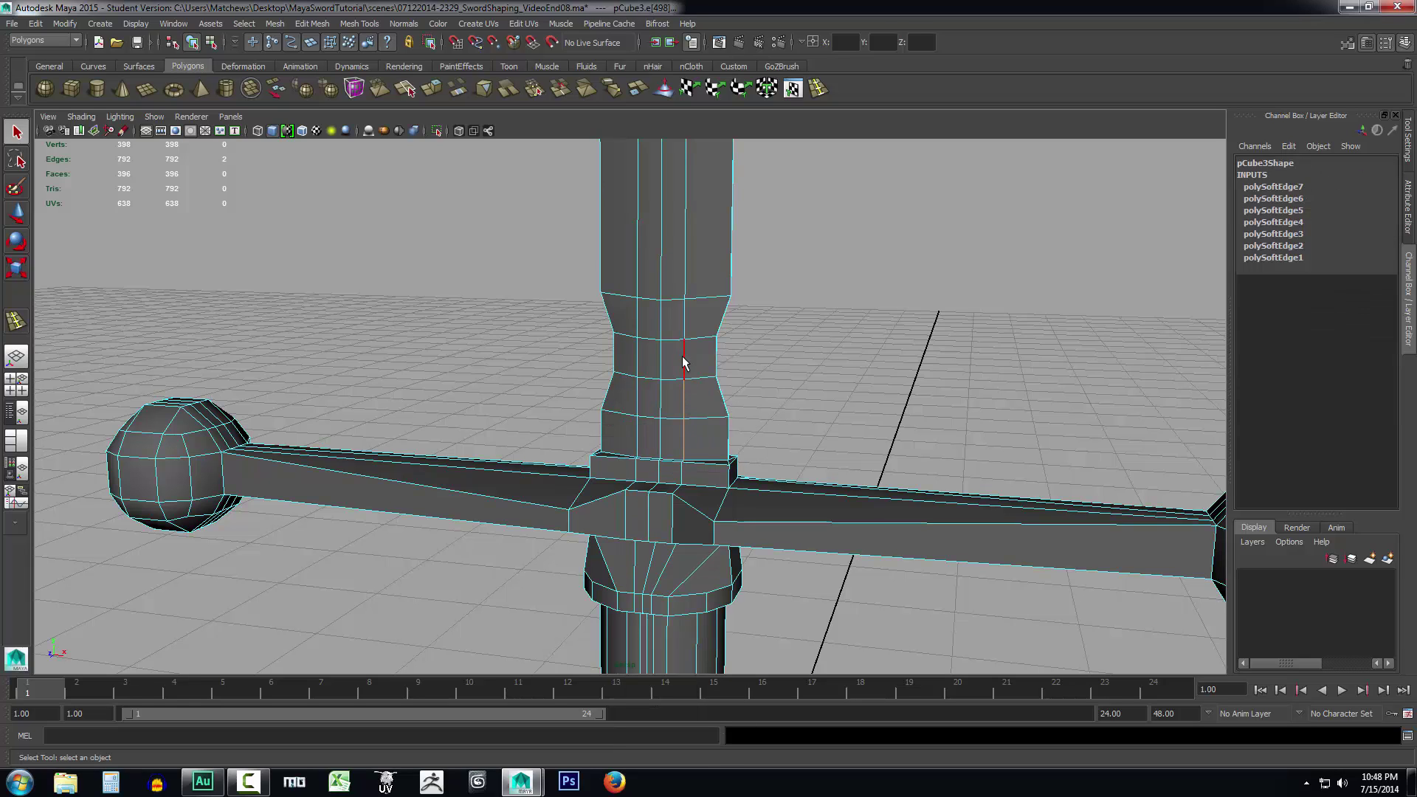
shift+click(685, 262)
shift+click(639, 437)
shift+click(648, 325)
shift+click(639, 318)
shift+click(640, 242)
Add the edges around the base of the blade's pointed tip, on front and back, to the selection
alt+right_drag(809, 152, 812, 521)
alt+drag(812, 528, 851, 355)
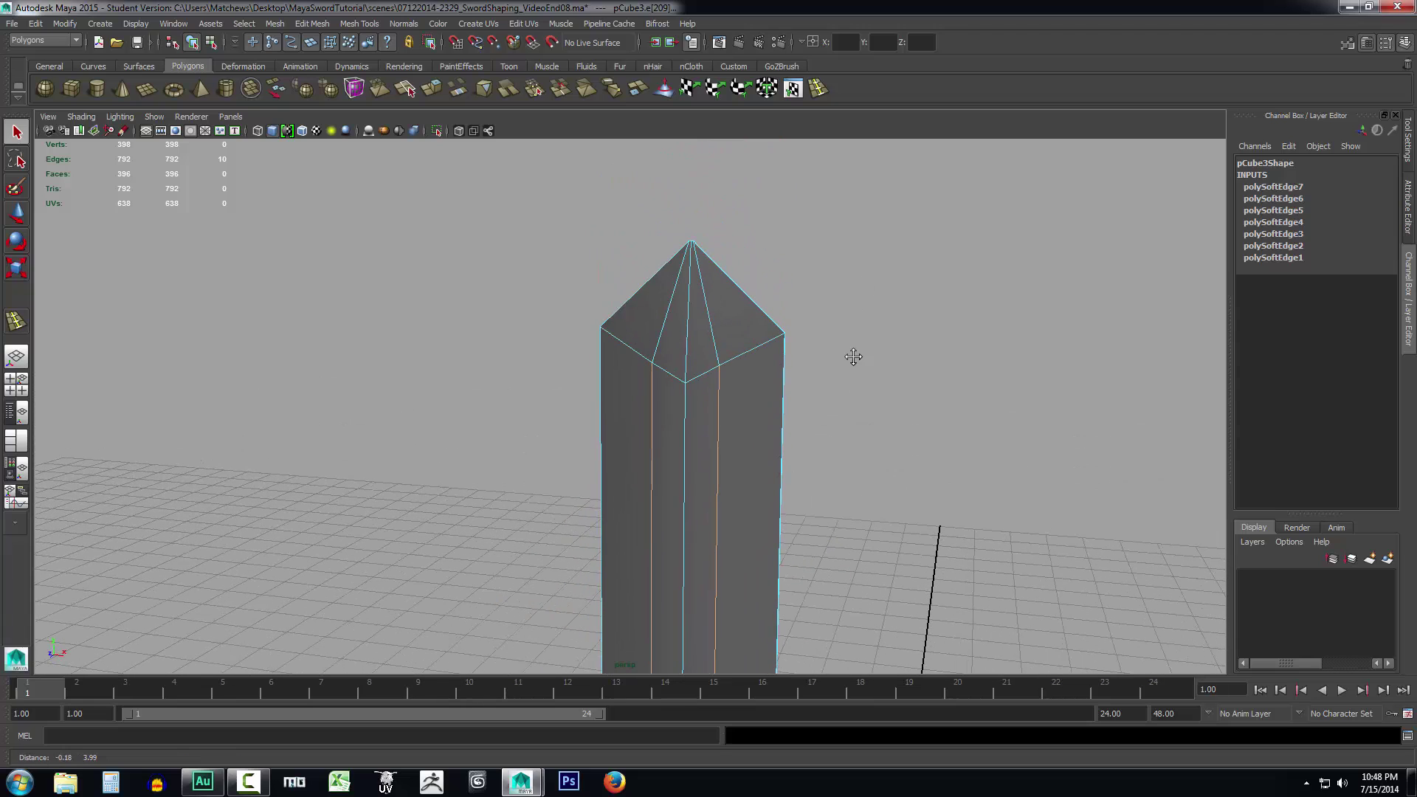
shift+click(664, 370)
shift+click(626, 343)
shift+click(738, 355)
alt+drag(971, 434, 667, 424)
alt+drag(627, 515, 601, 468)
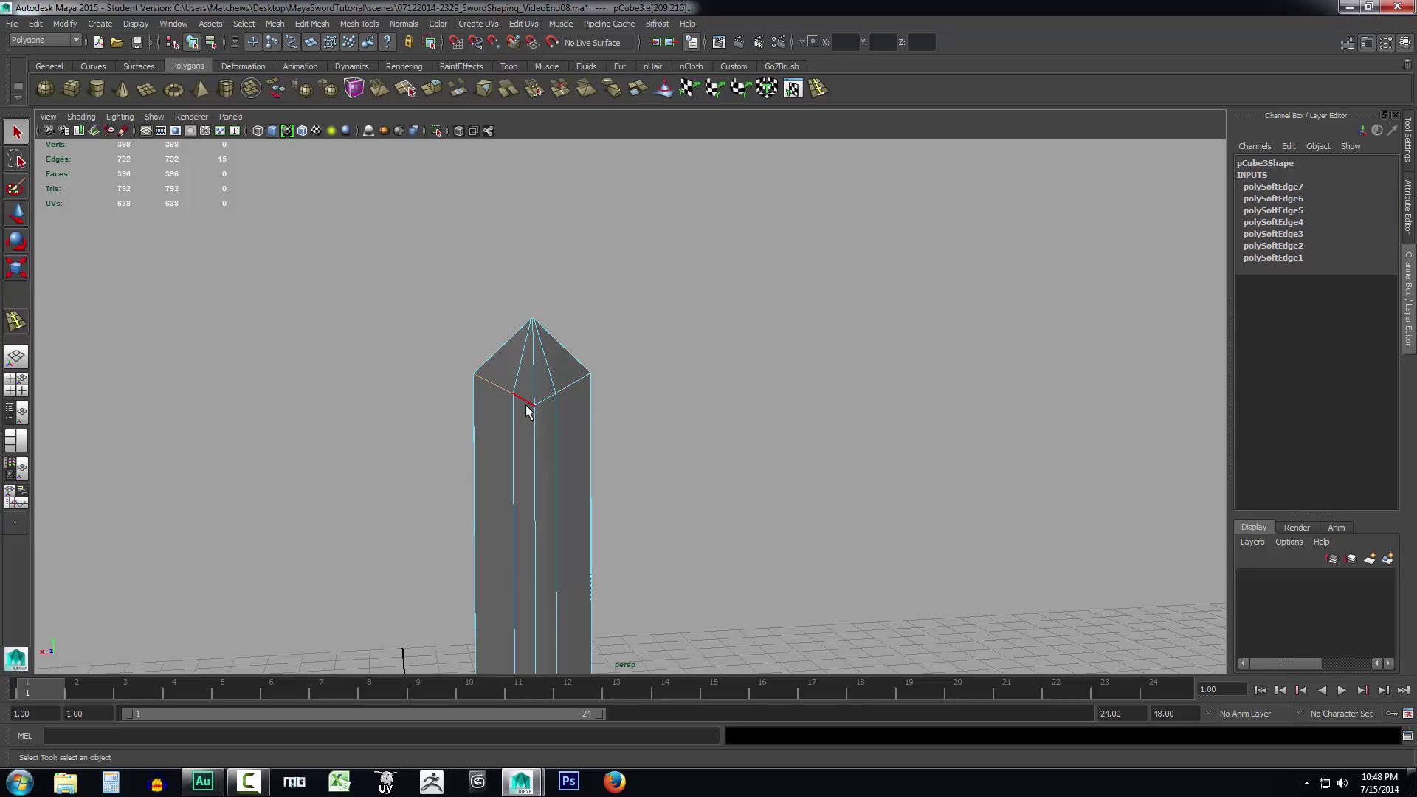
shift+click(548, 406)
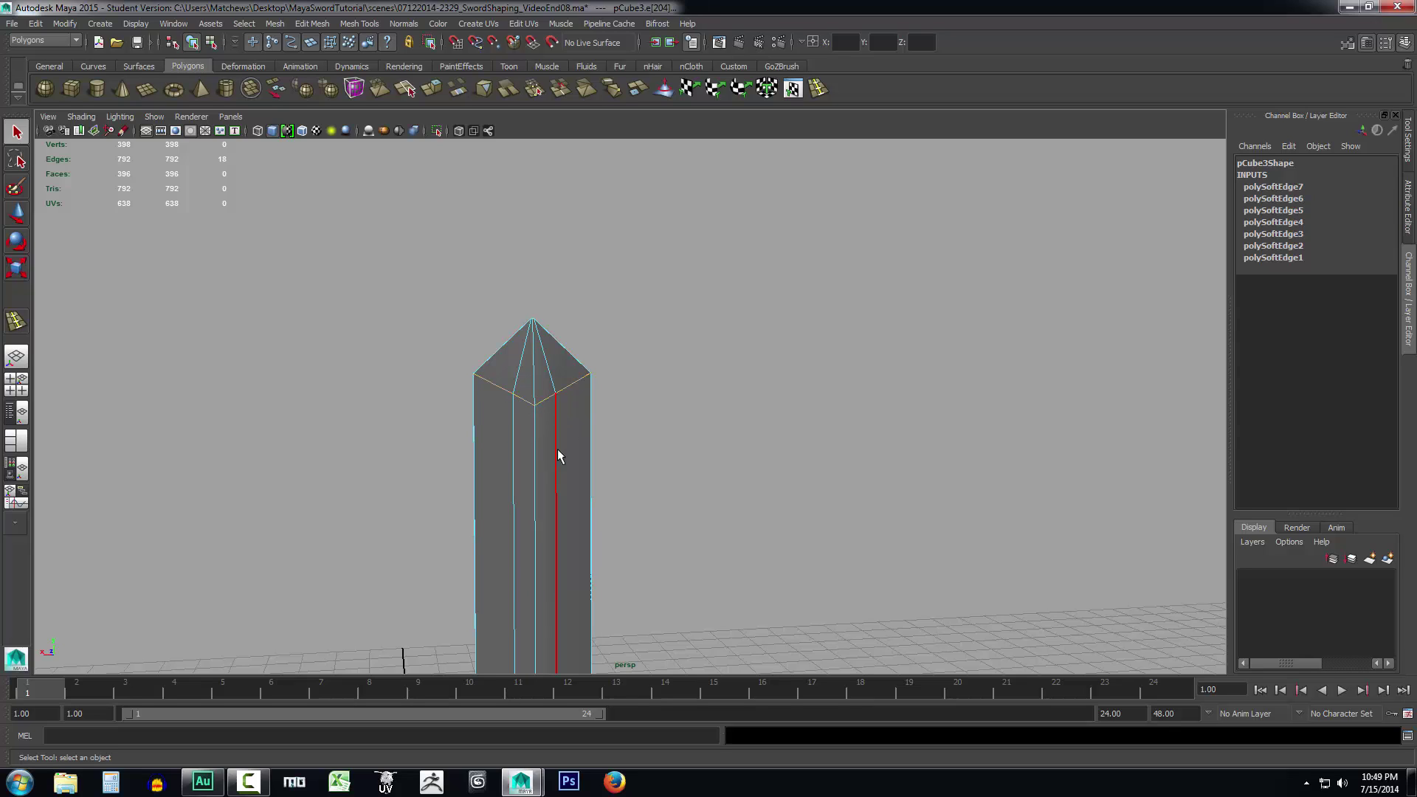
Add the two lengthwise edge lines on the blade's back to the selection and harden all selected edges
shift+click(533, 461)
shift+click(513, 454)
scroll(670, 321, up, 3)
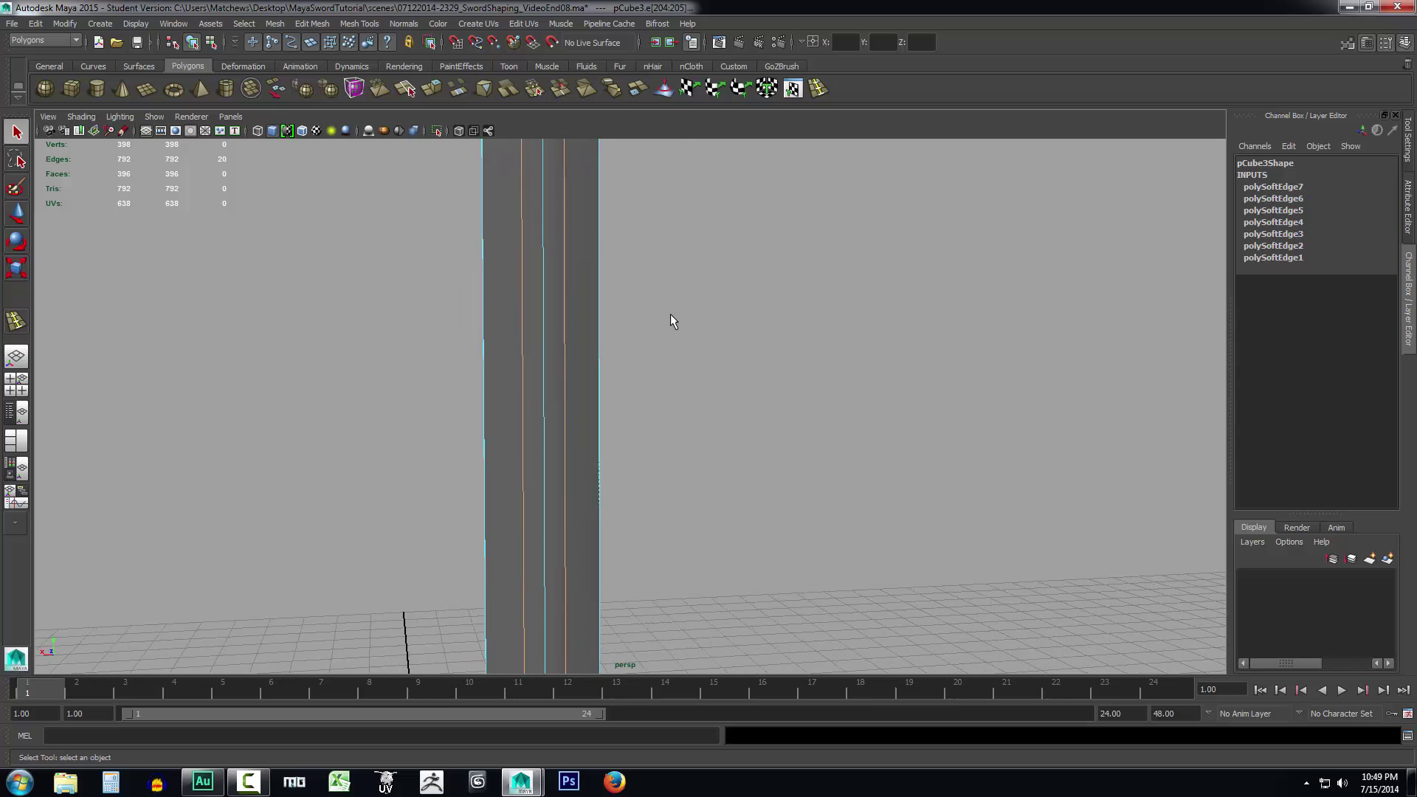
scroll(719, 524, down, 5)
scroll(719, 273, up, 4)
alt+right_drag(719, 273, 732, 451)
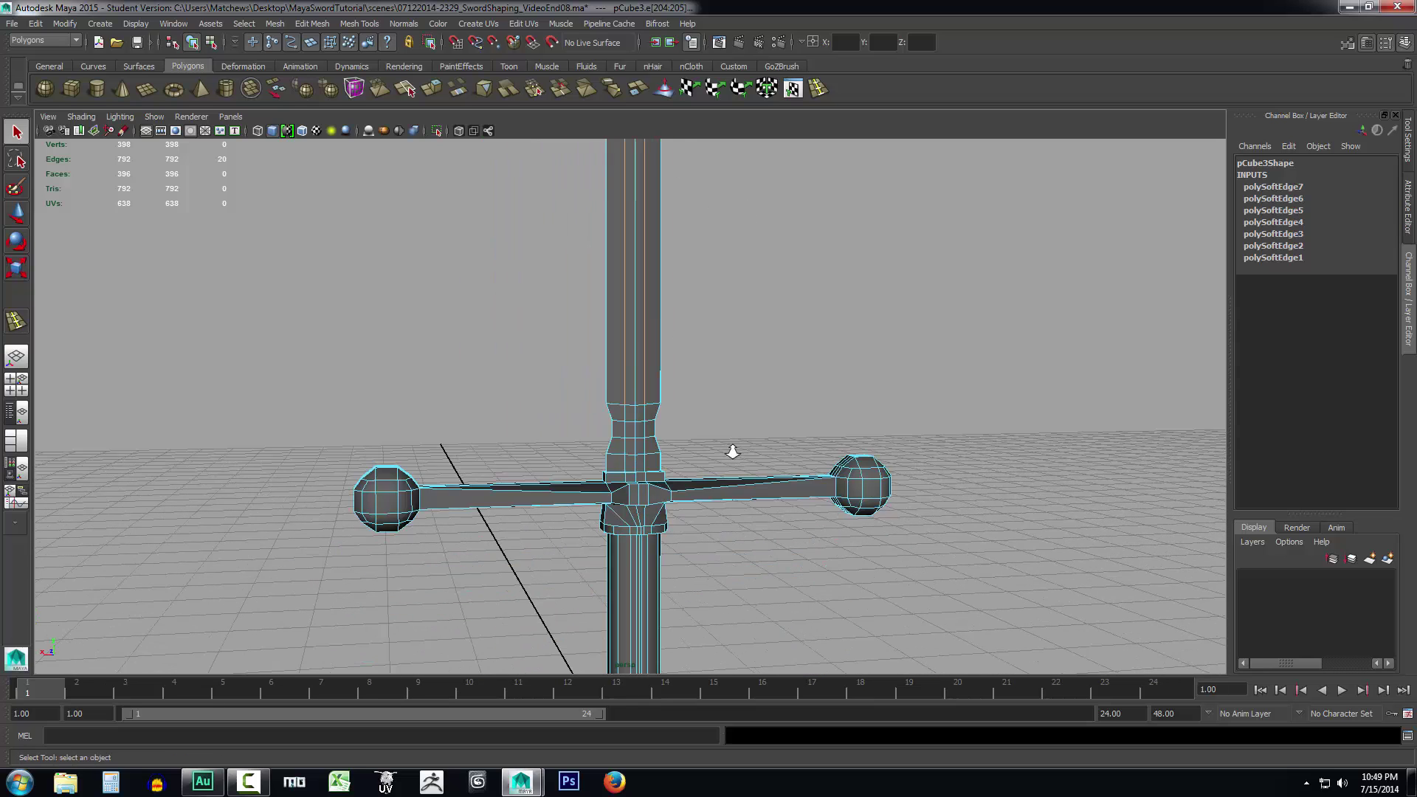
scroll(732, 452, up, 3)
shift+click(679, 485)
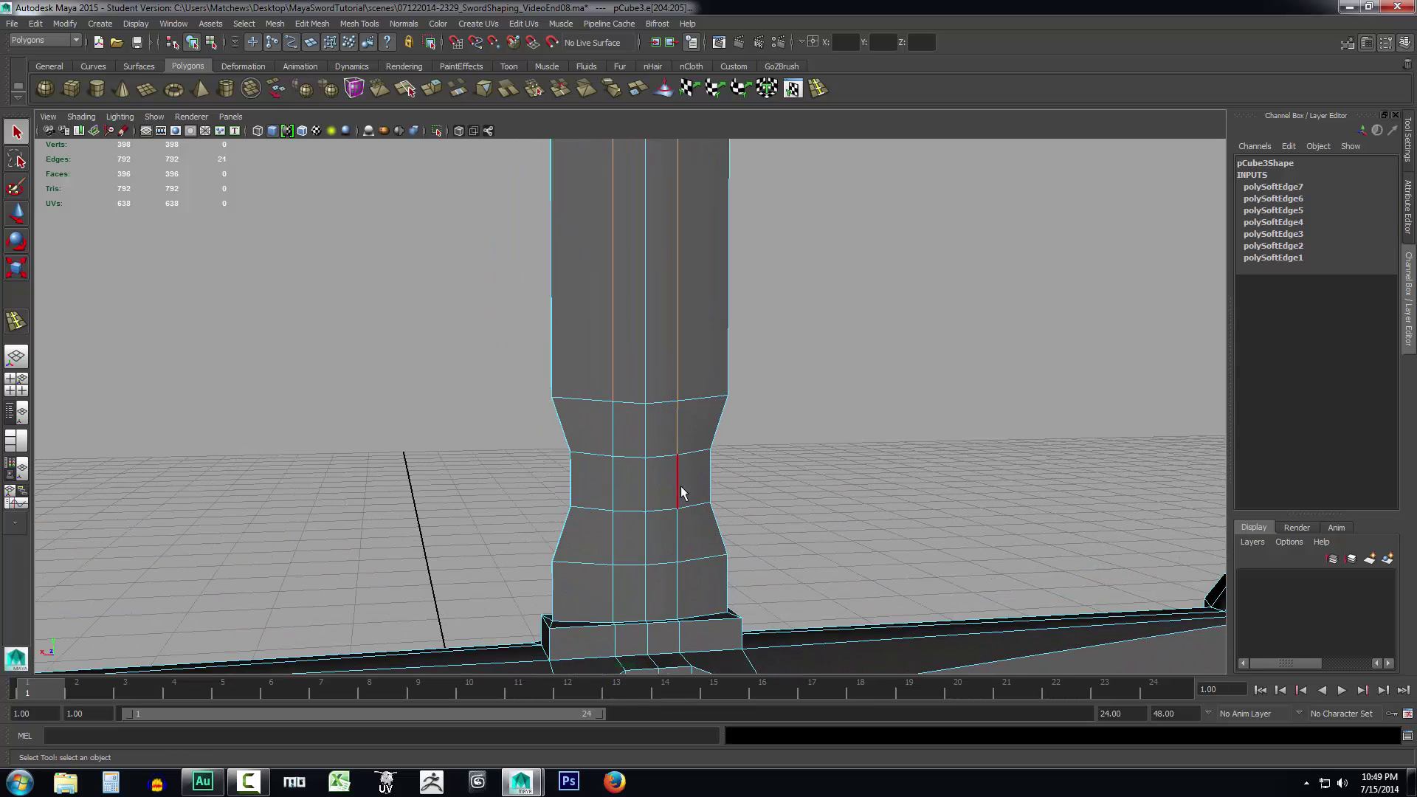
shift+click(677, 537)
shift+click(614, 589)
shift+click(614, 487)
click(404, 22)
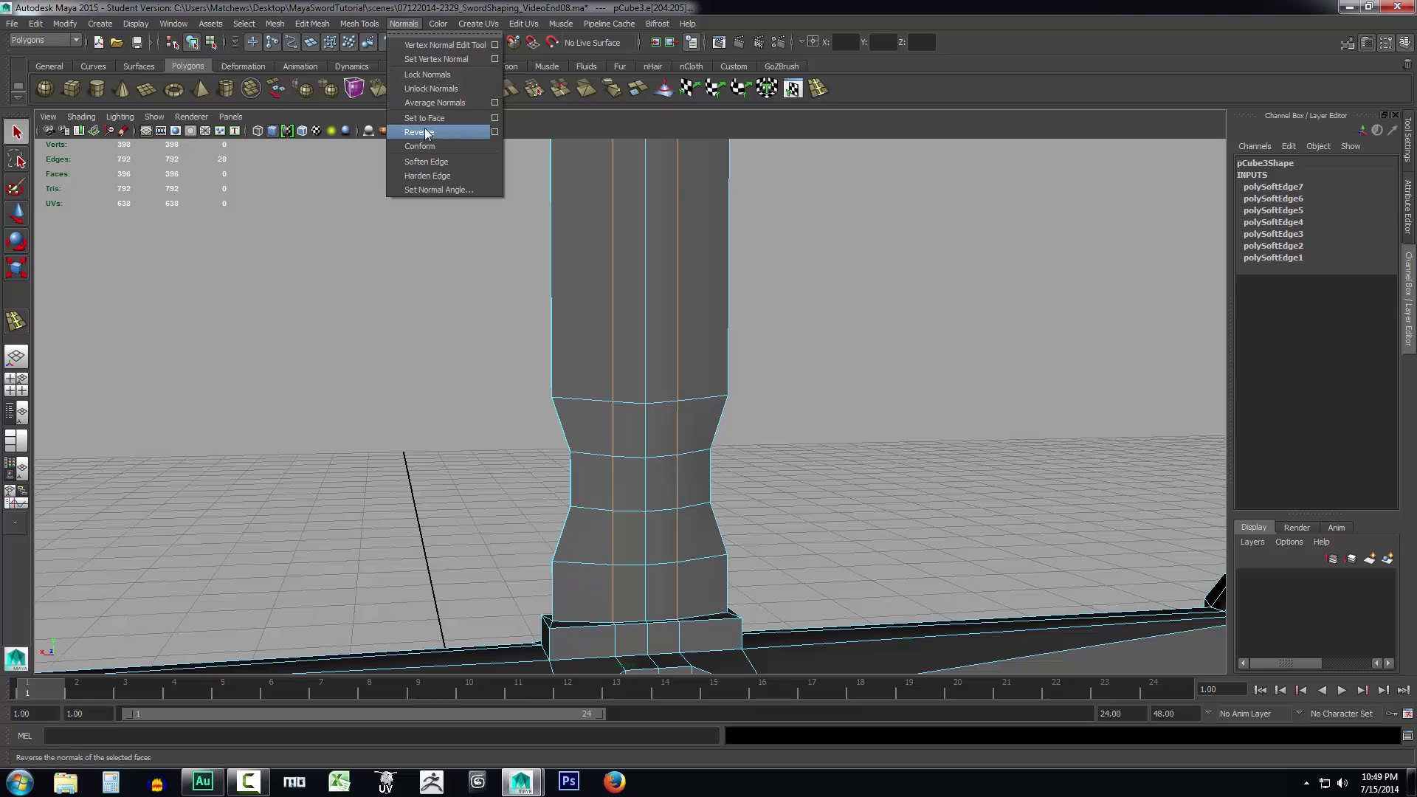
click(422, 170)
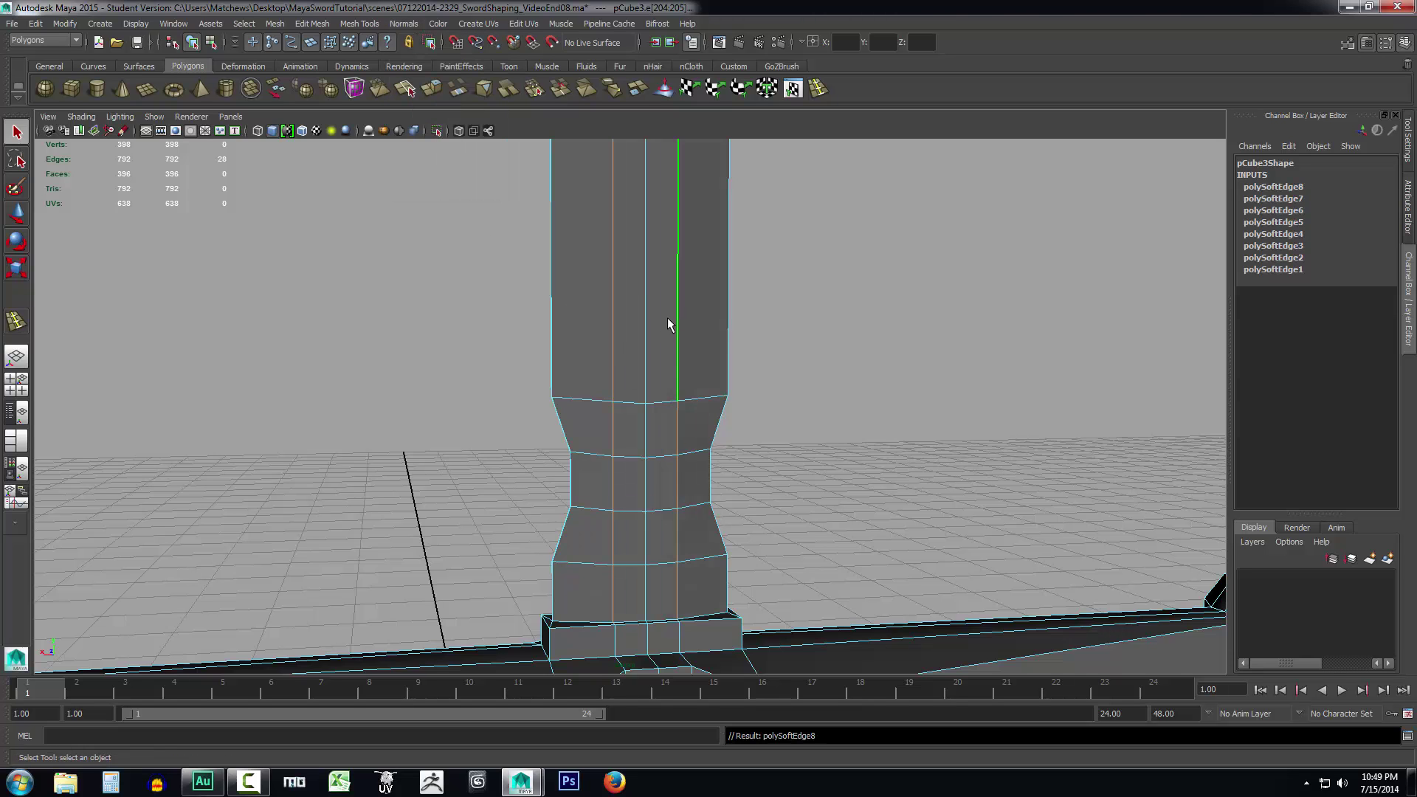
Return to object mode and inspect the hardened blade edges and the crossguard from several angles and distances
right_drag(668, 317, 706, 306)
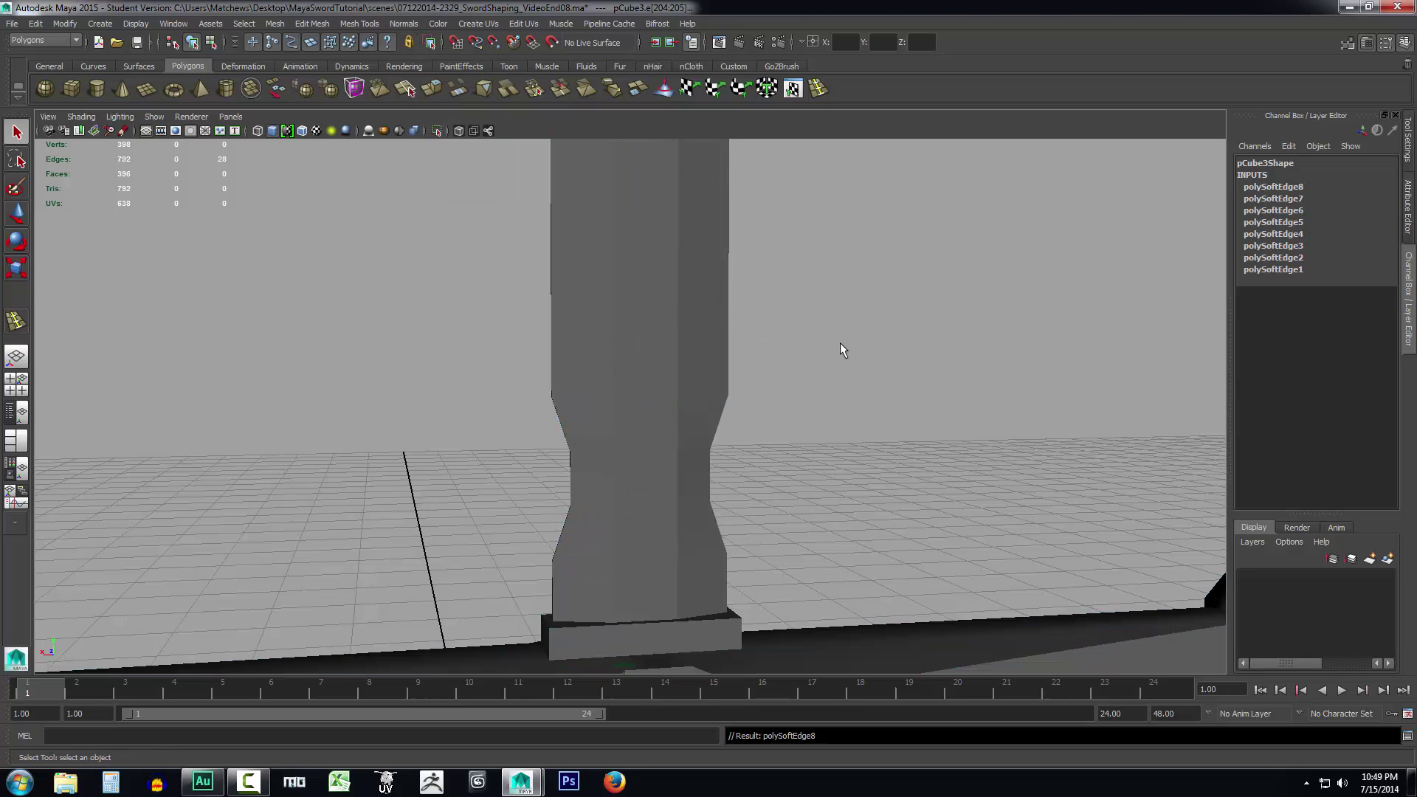
alt+drag(840, 342, 687, 357)
click(281, 494)
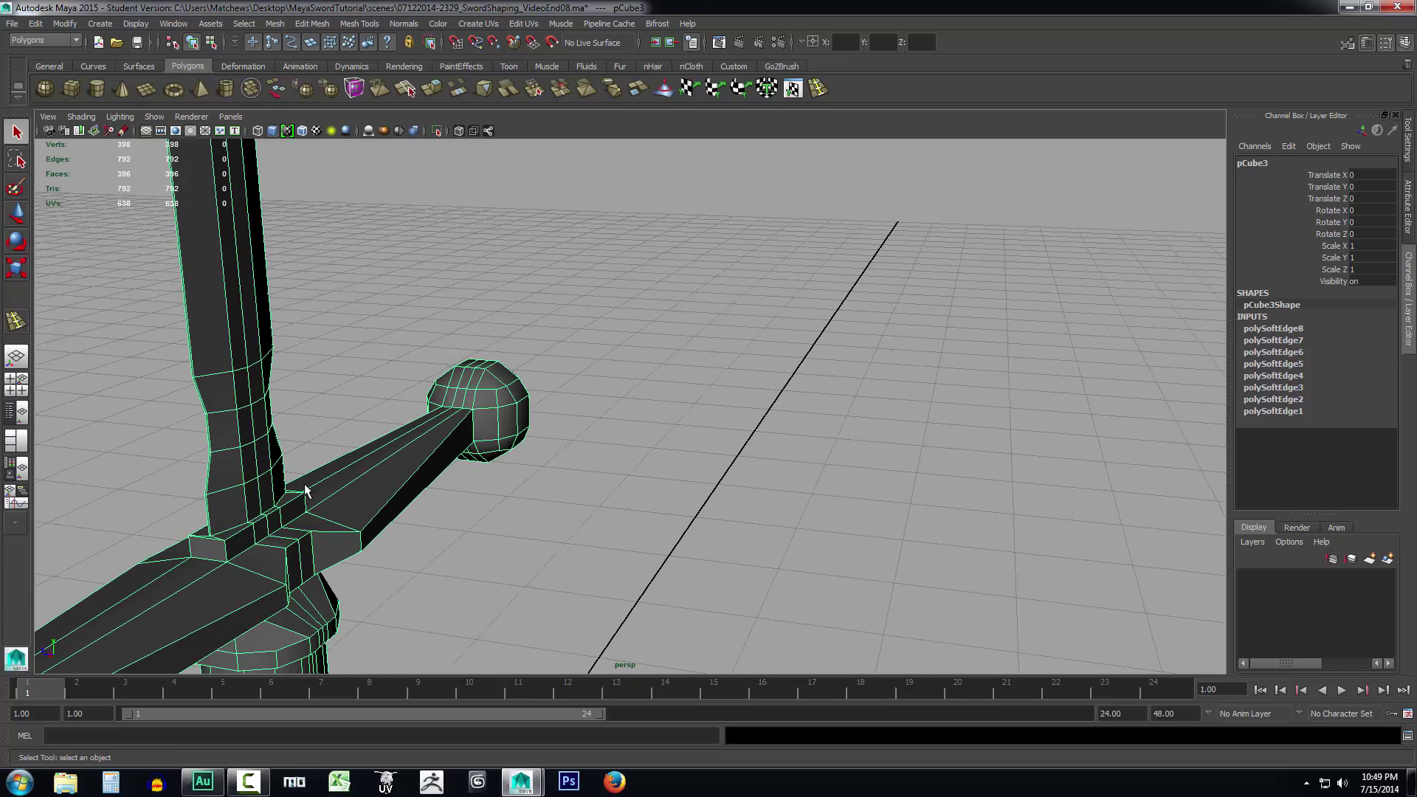
alt+drag(281, 494, 392, 458)
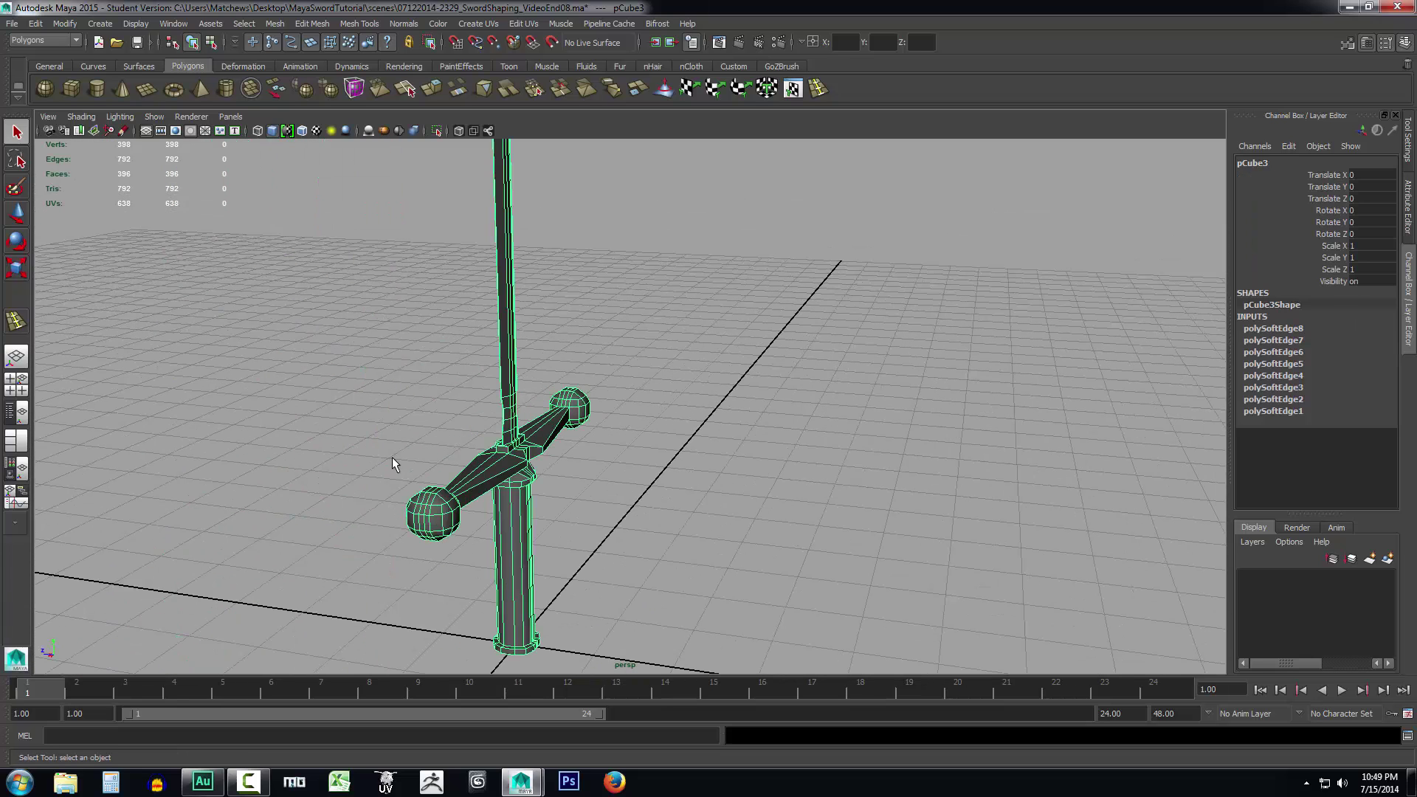
scroll(635, 443, up, 5)
scroll(635, 443, down, 3)
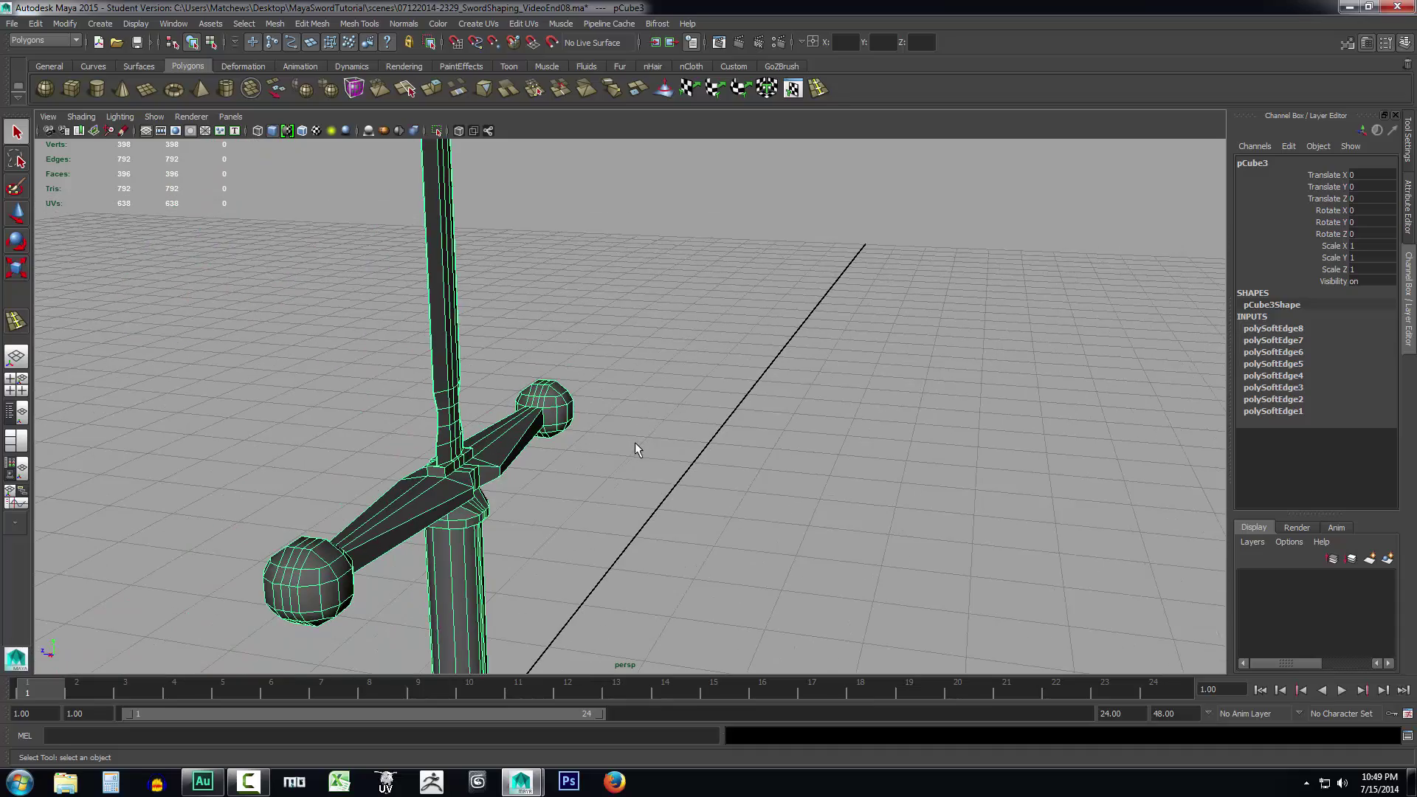
alt+drag(635, 440, 586, 445)
scroll(586, 446, up, 5)
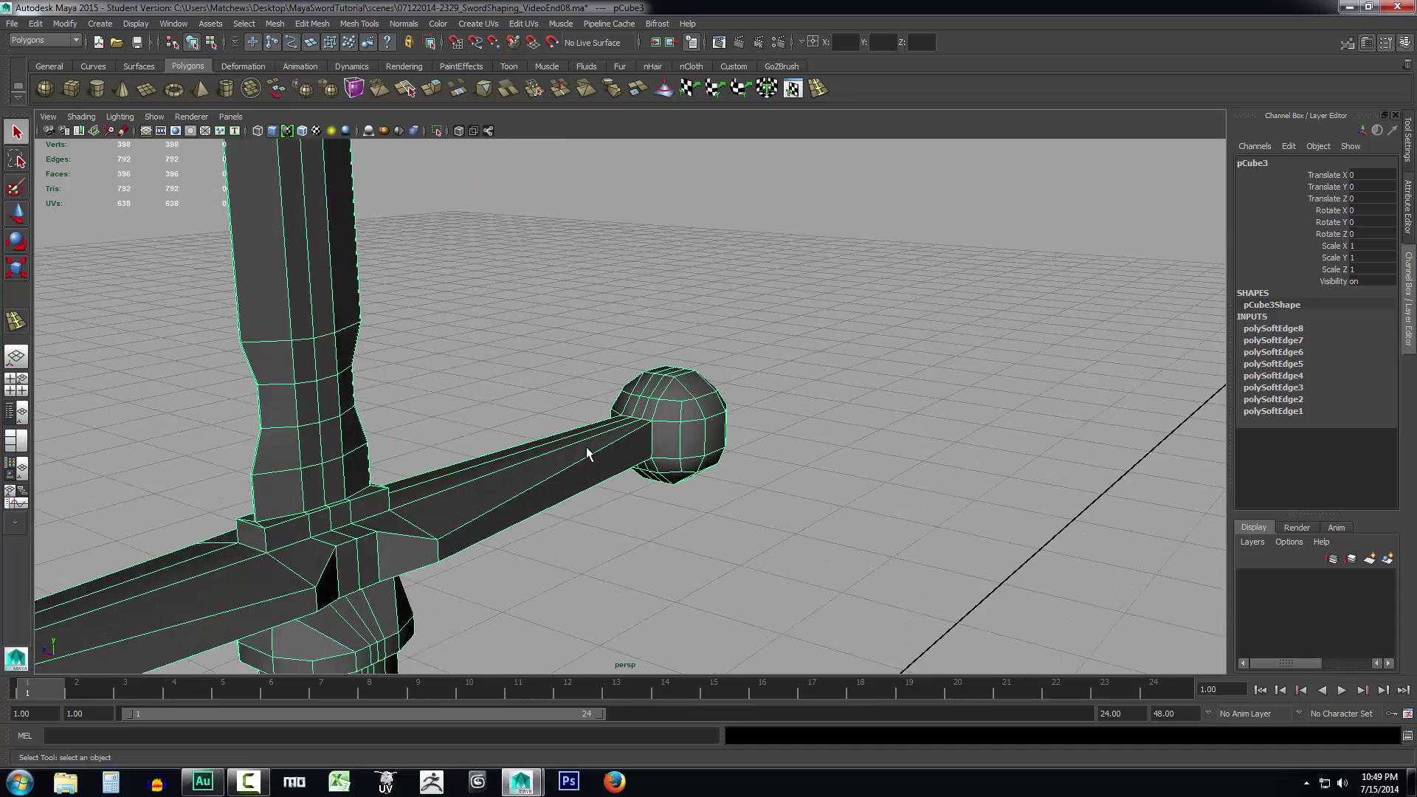
scroll(586, 446, up, 6)
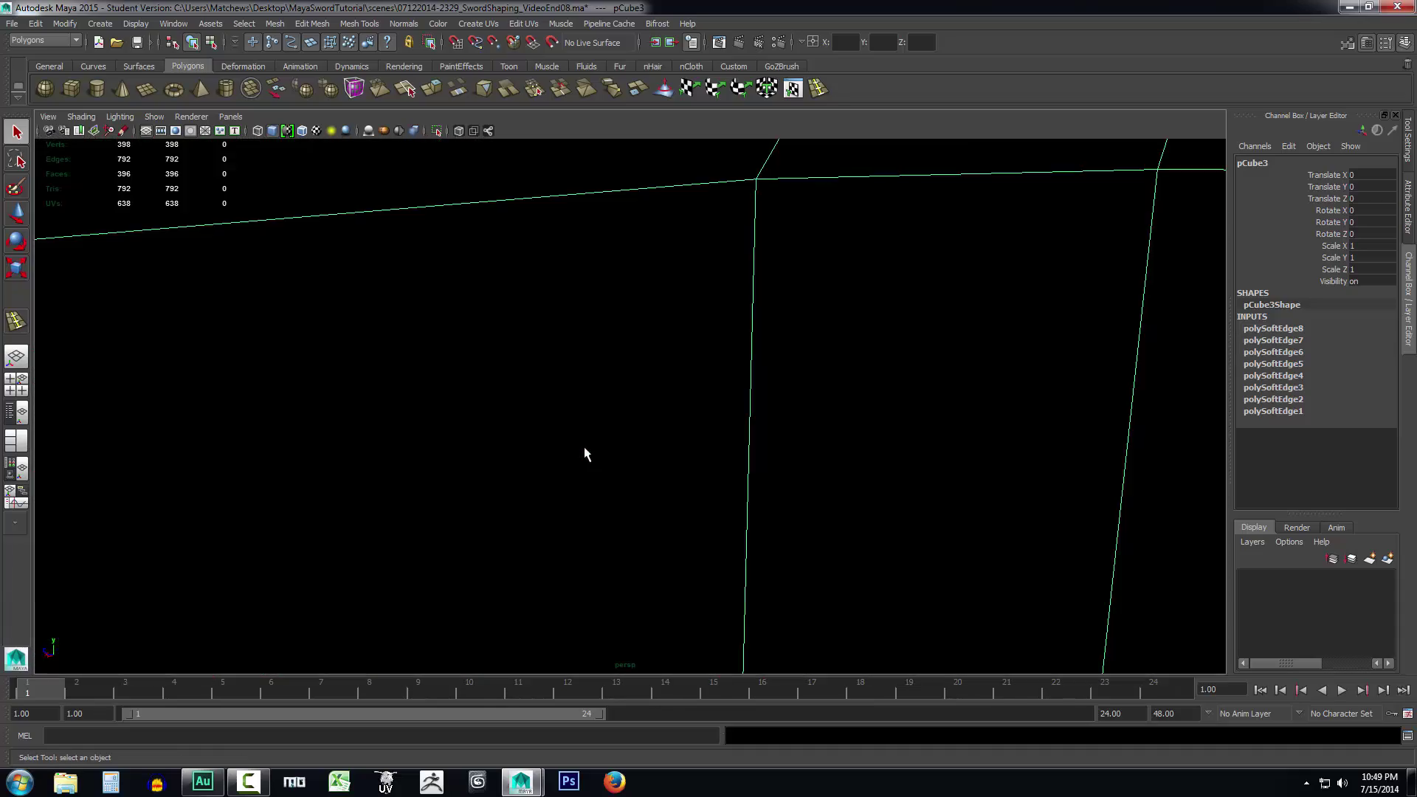
scroll(584, 446, down, 2)
scroll(583, 446, down, 8)
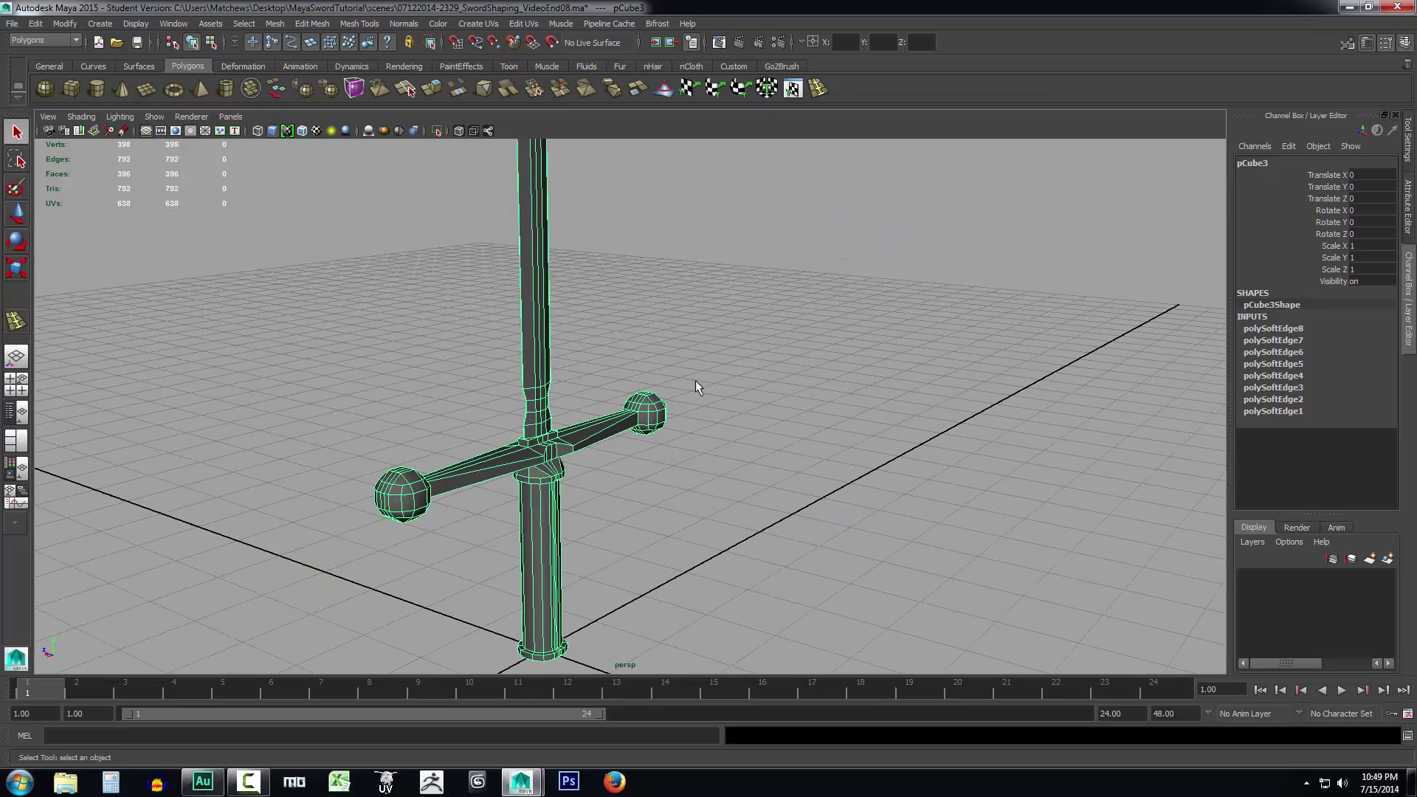
Deselect the sword and examine the shading along the blade and around its pointed tip
scroll(698, 378, down, 5)
alt+drag(698, 378, 716, 440)
key(f)
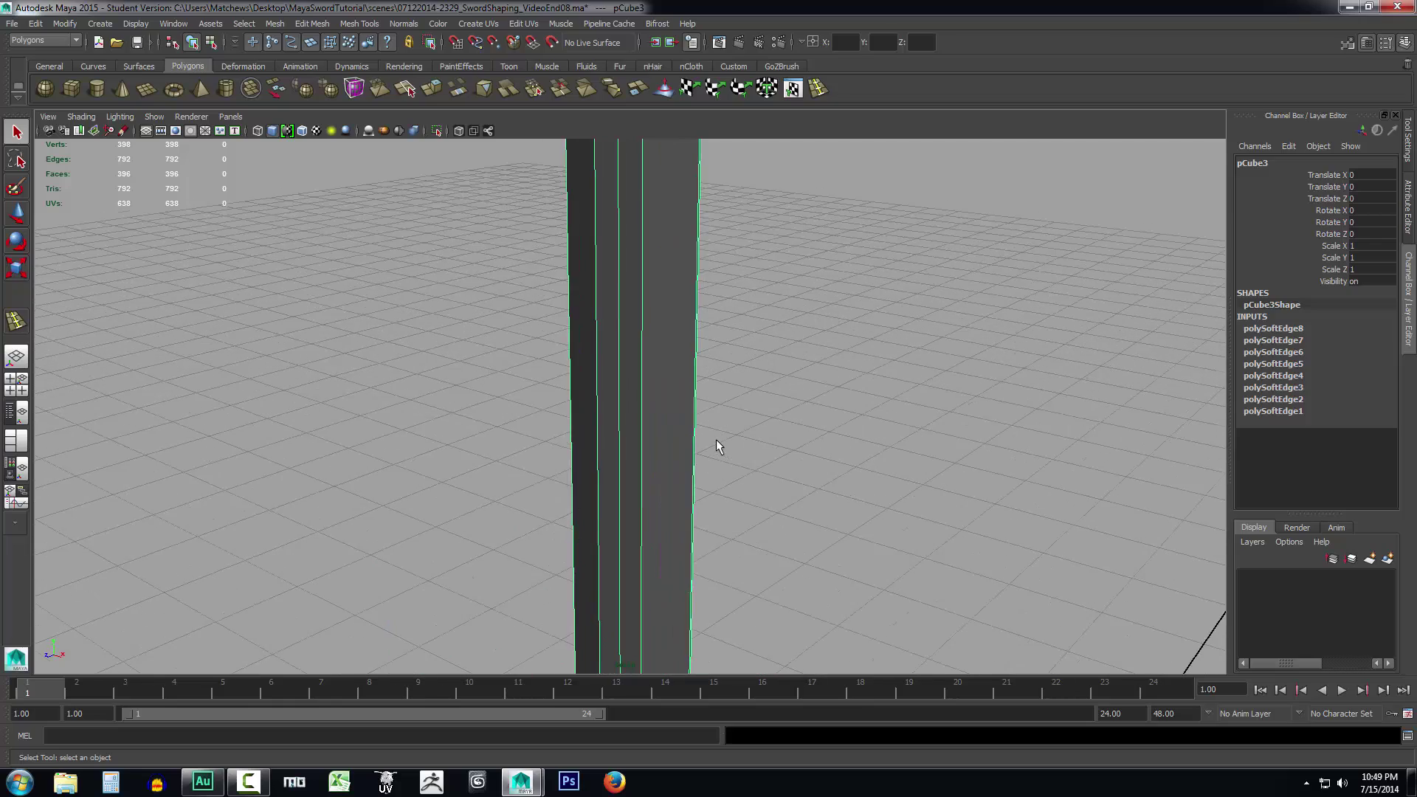
alt+drag(719, 440, 430, 433)
right_click(638, 407)
click(674, 389)
click(806, 454)
alt+right_drag(430, 433, 532, 352)
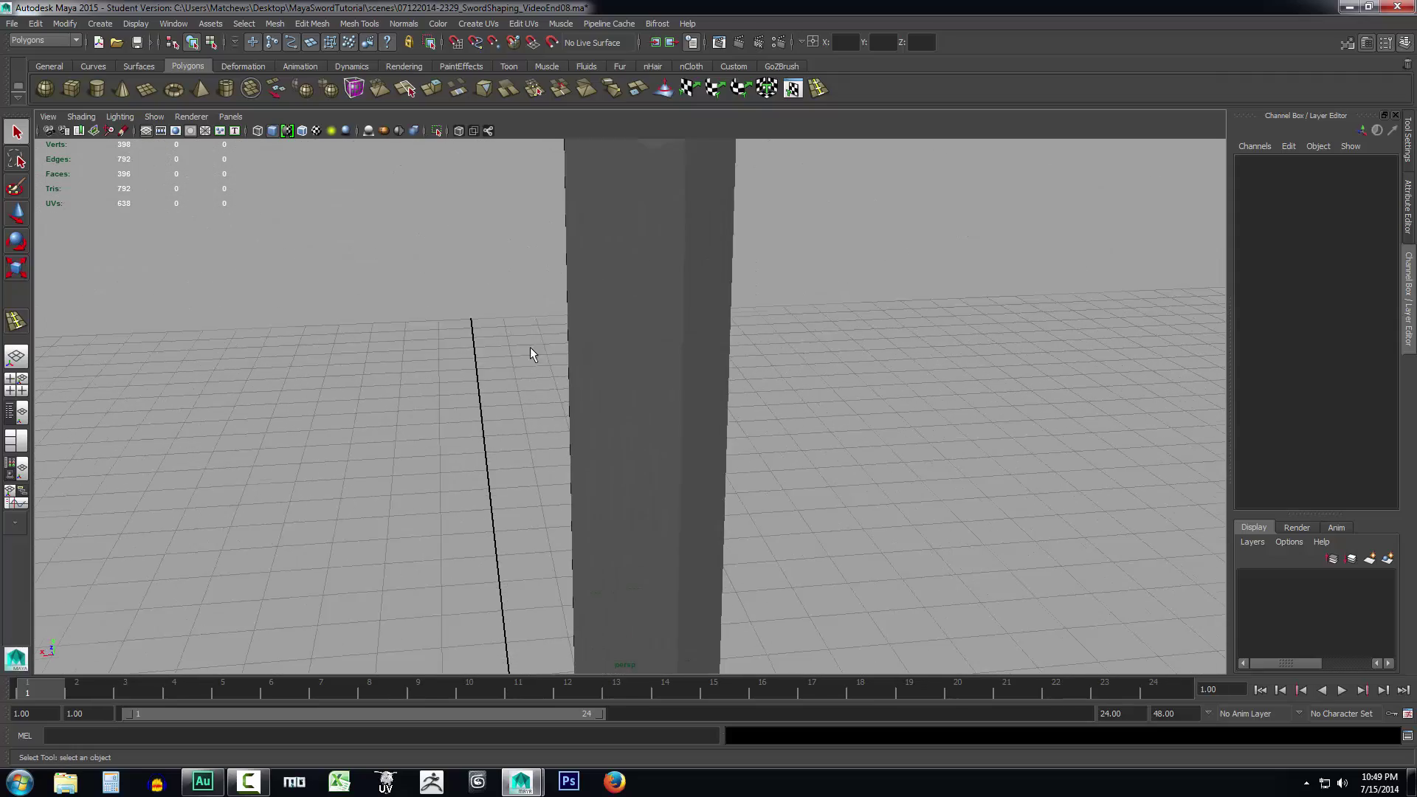
alt+middle_drag(531, 352, 497, 475)
scroll(506, 474, up, 5)
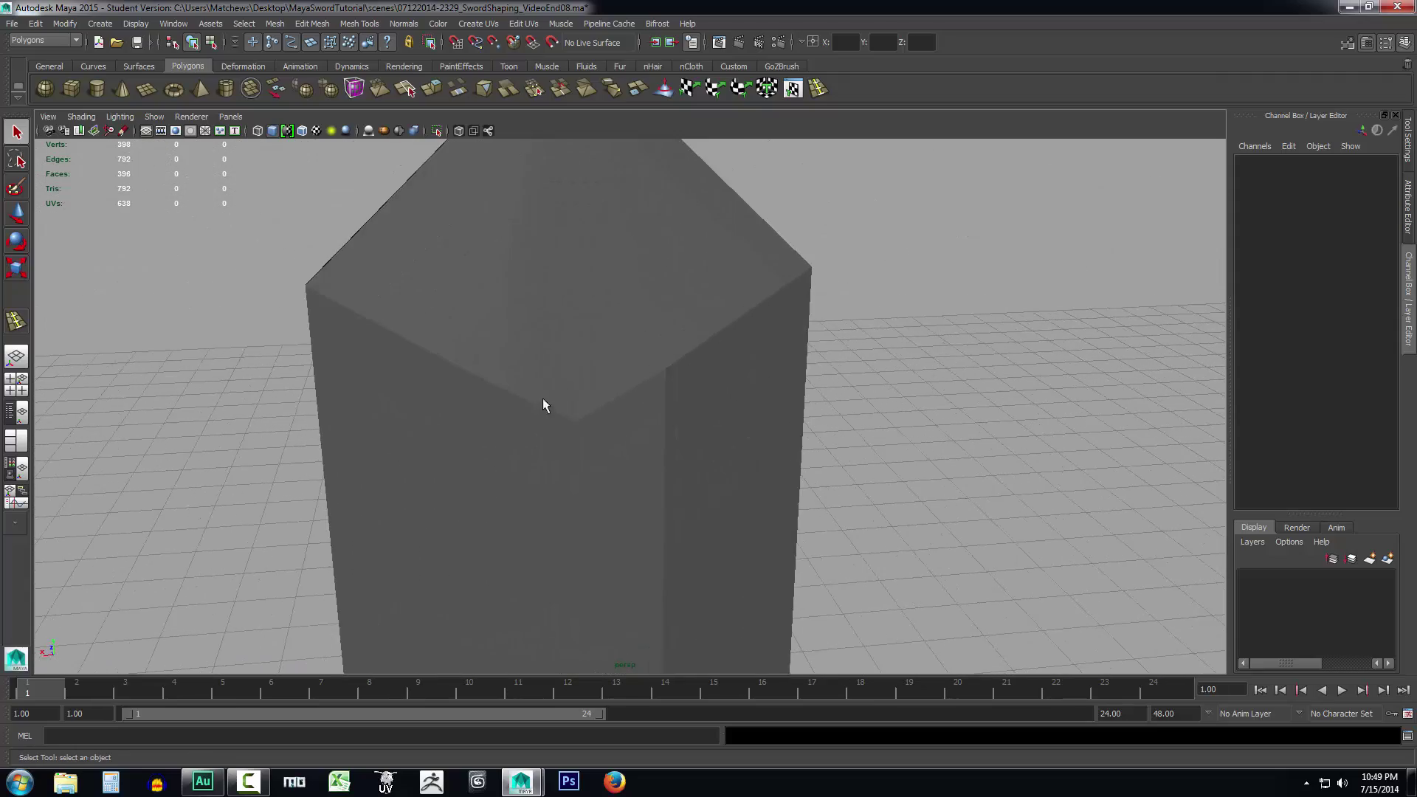
Soften the centre ridge edges of the blade's pointed tip on front and back, and return to object mode to check the shading
click(579, 339)
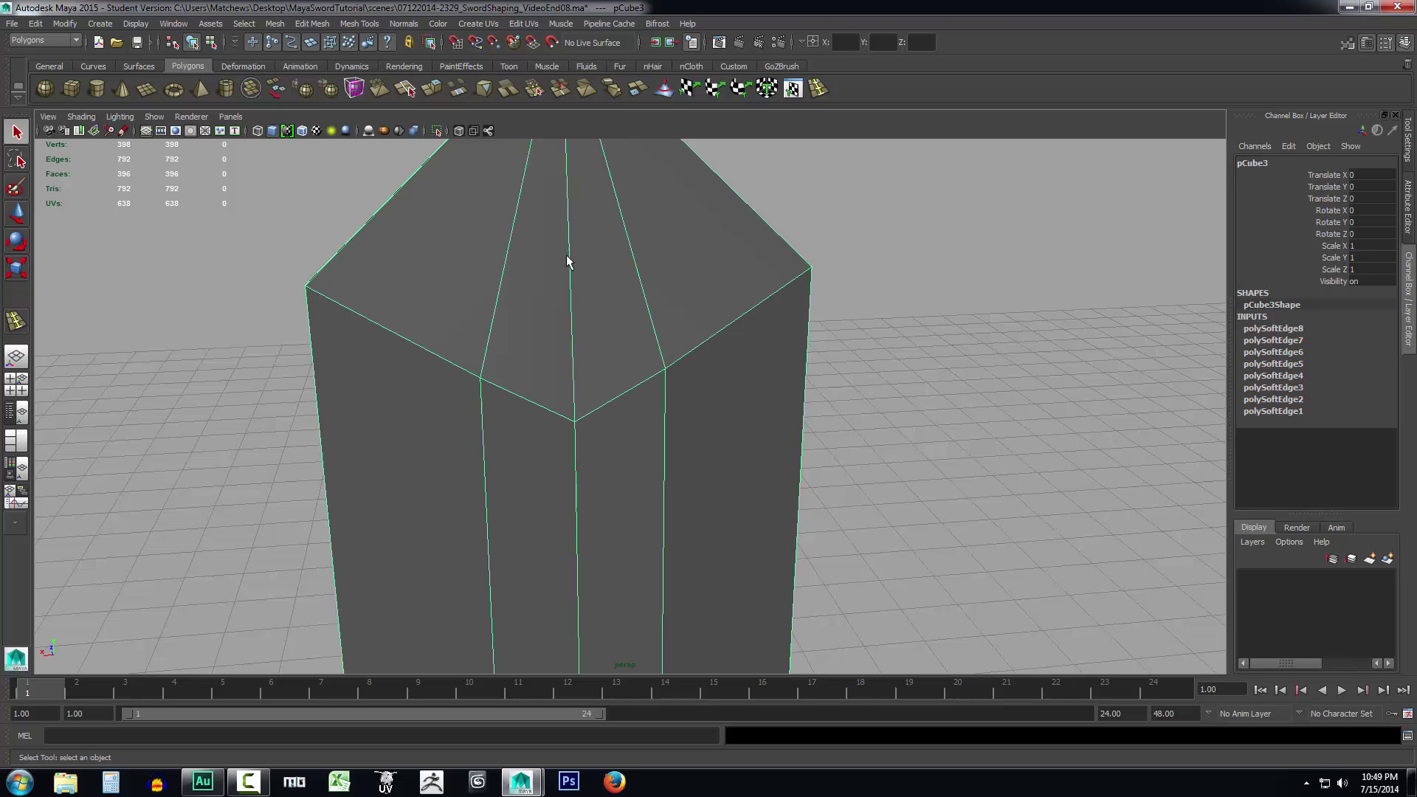
scroll(587, 332, down, 3)
right_drag(587, 334, 588, 304)
click(589, 328)
alt+drag(589, 328, 825, 352)
click(403, 25)
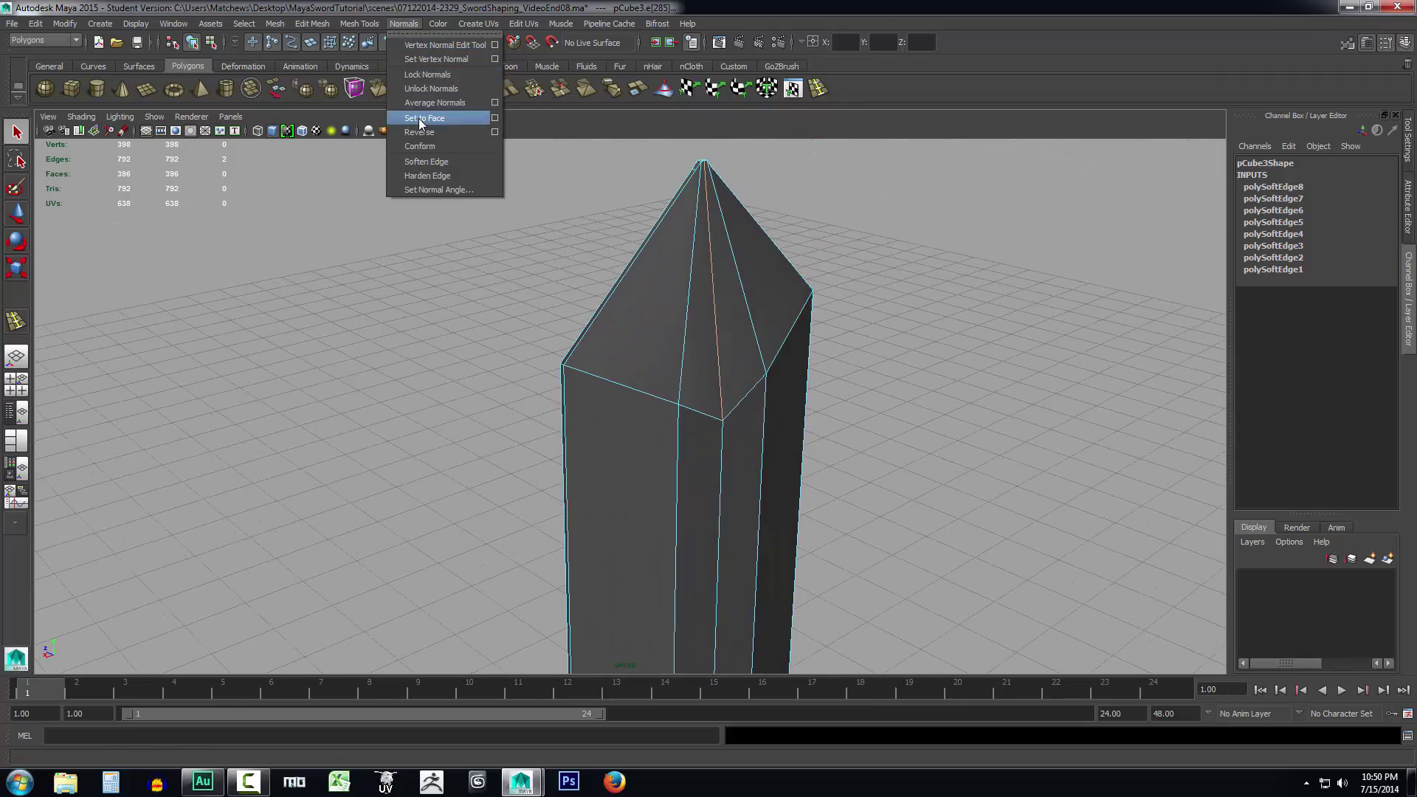
click(428, 163)
right_drag(752, 293, 786, 284)
alt+drag(899, 344, 959, 332)
alt+right_drag(959, 332, 1108, 354)
alt+drag(985, 265, 915, 325)
In edge mode, select the edges flanking the tip's centre ridge on front and back, and soften them
click(746, 343)
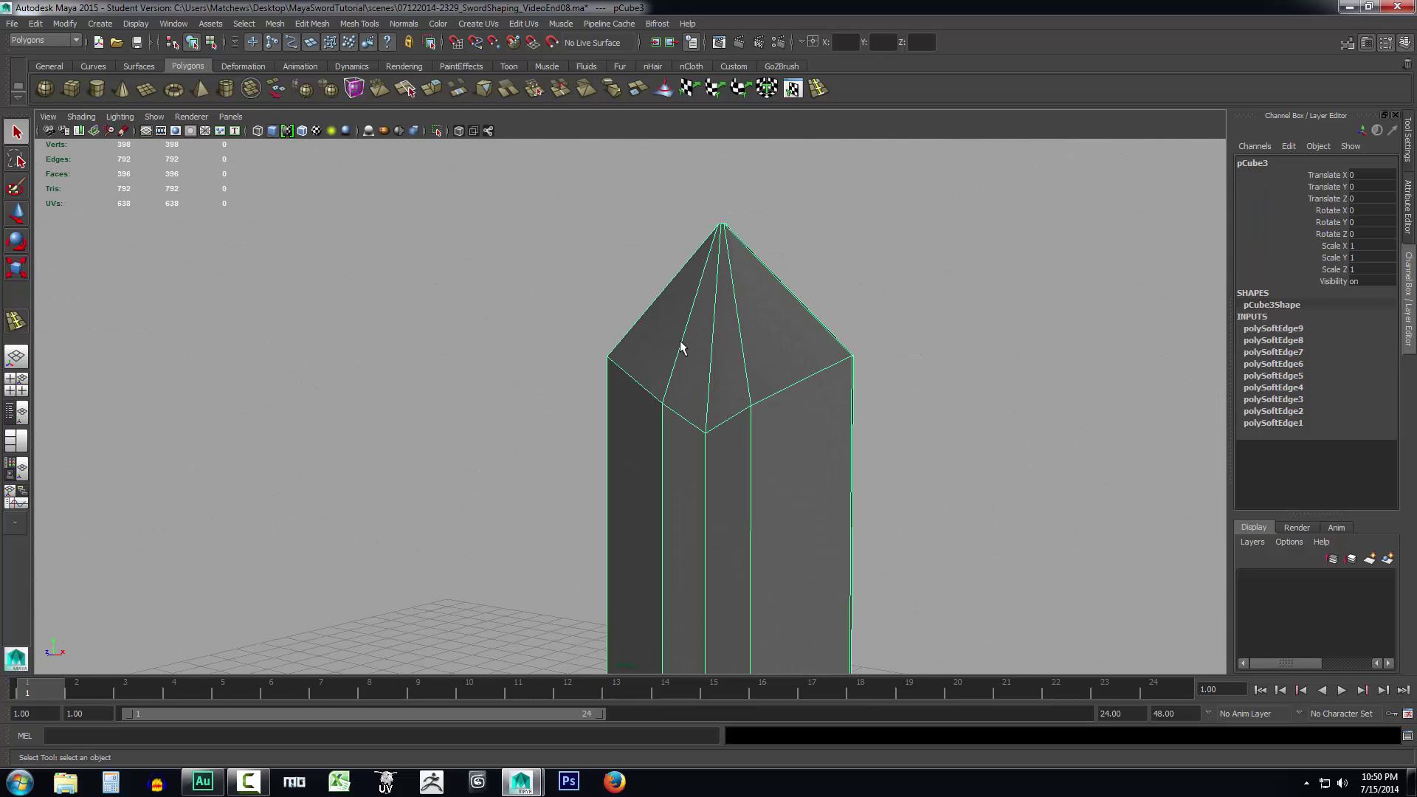
right_drag(689, 341, 691, 310)
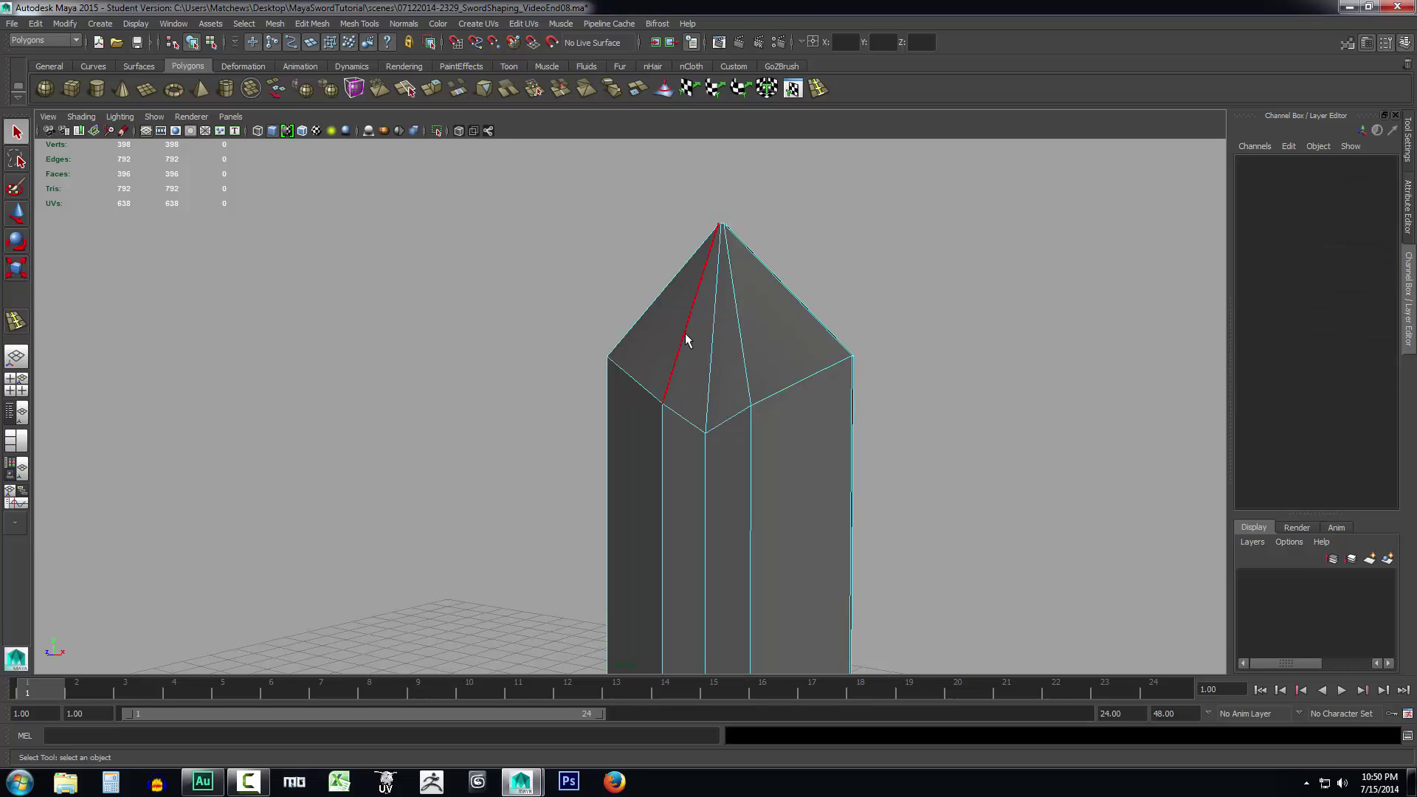
click(686, 339)
shift+click(750, 344)
alt+drag(838, 332, 598, 354)
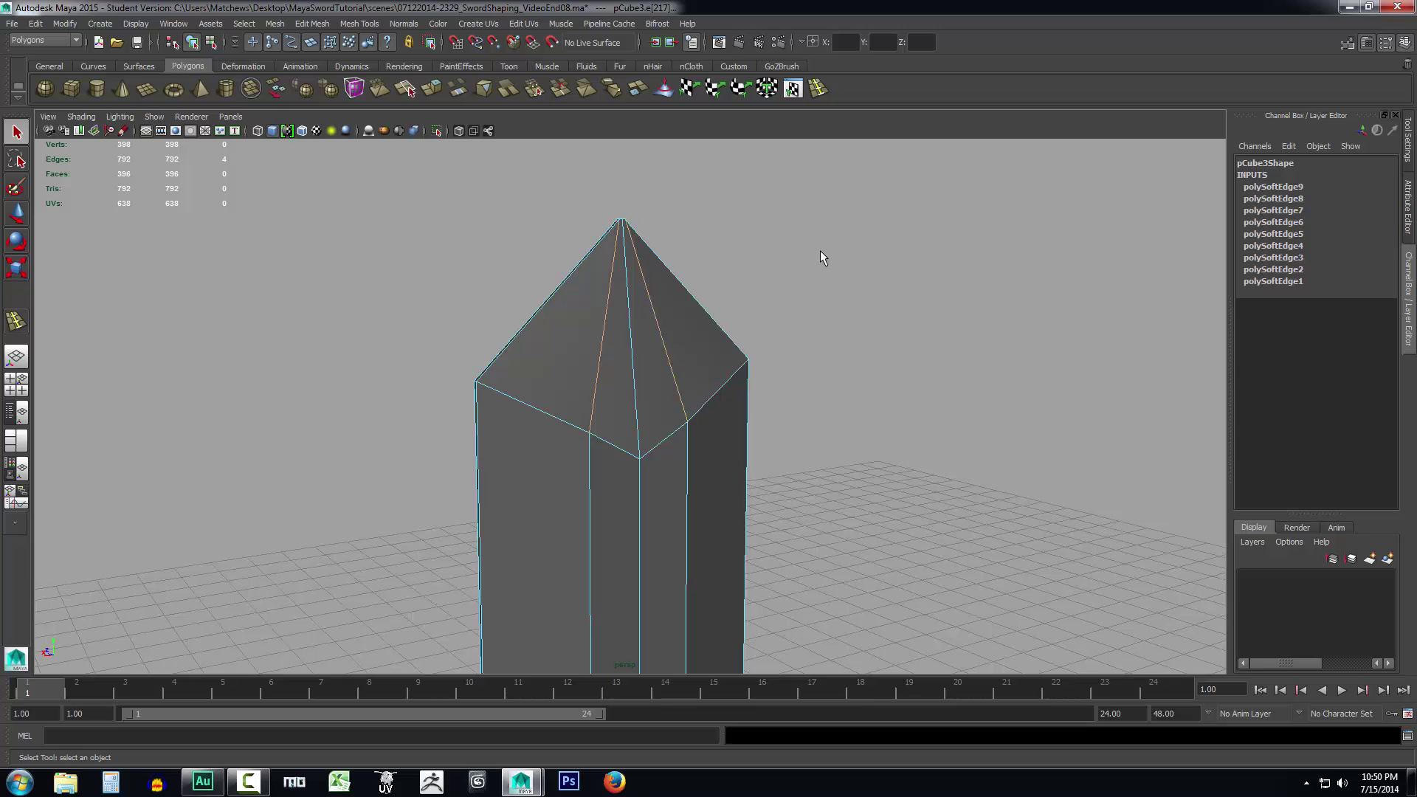
click(404, 23)
click(427, 162)
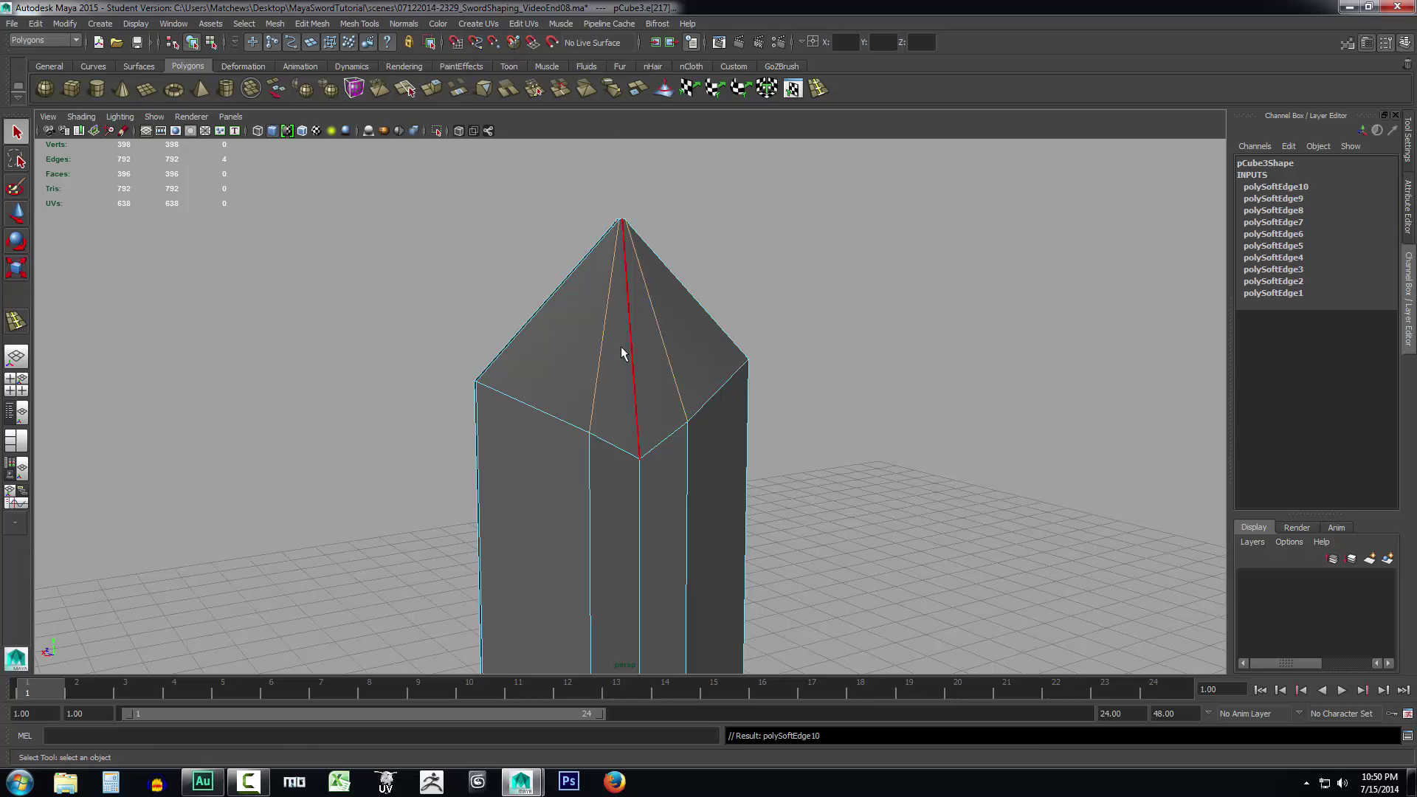
Return to object mode and examine the shading of the whole sword, from the blade tip down to the crossguard and grip
right_drag(626, 350, 705, 345)
scroll(871, 357, down, 3)
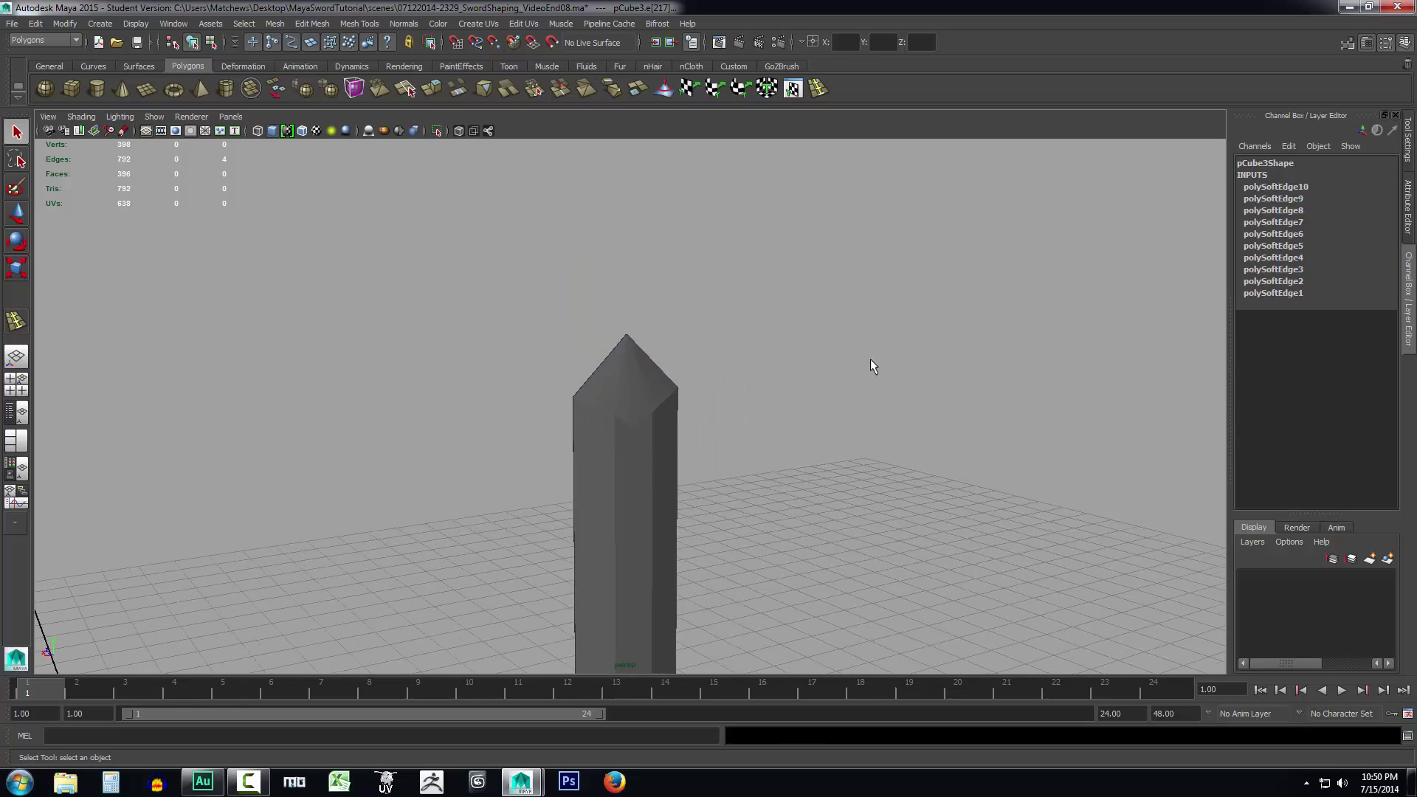
alt+drag(768, 369, 778, 507)
alt+middle_drag(778, 507, 753, 283)
scroll(754, 284, up, 3)
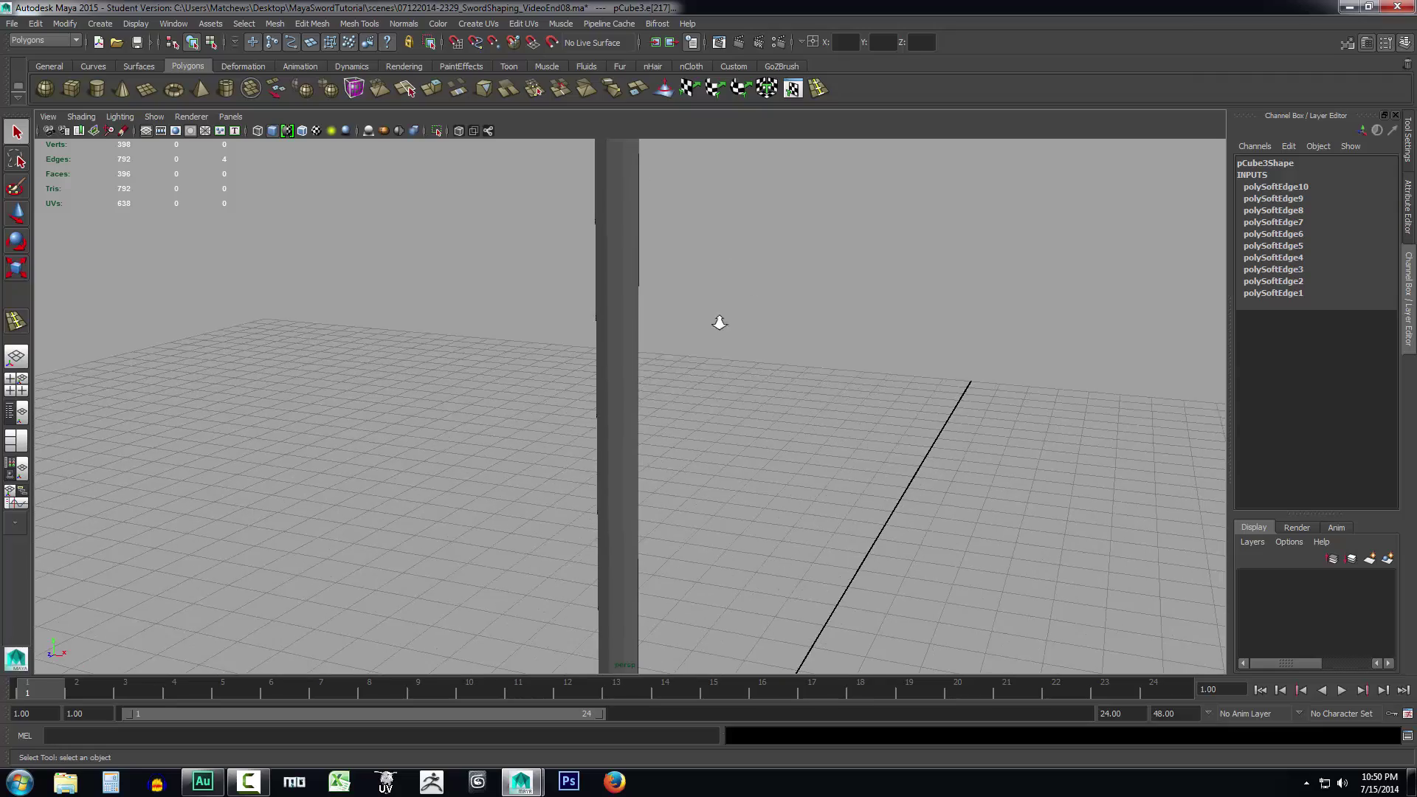
scroll(744, 481, down, 5)
alt+middle_drag(744, 481, 744, 364)
scroll(753, 397, up, 3)
scroll(753, 399, up, 2)
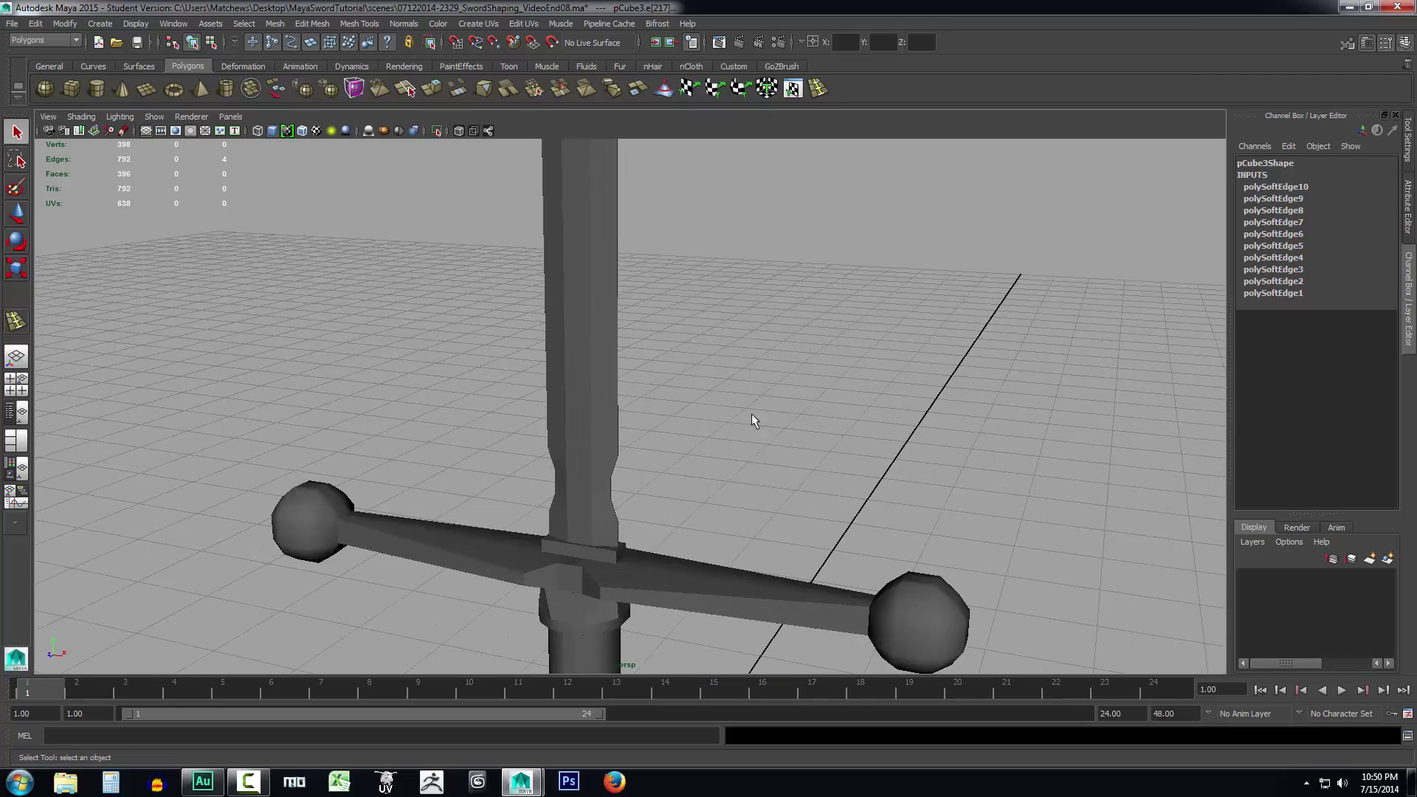
scroll(744, 221, down, 5)
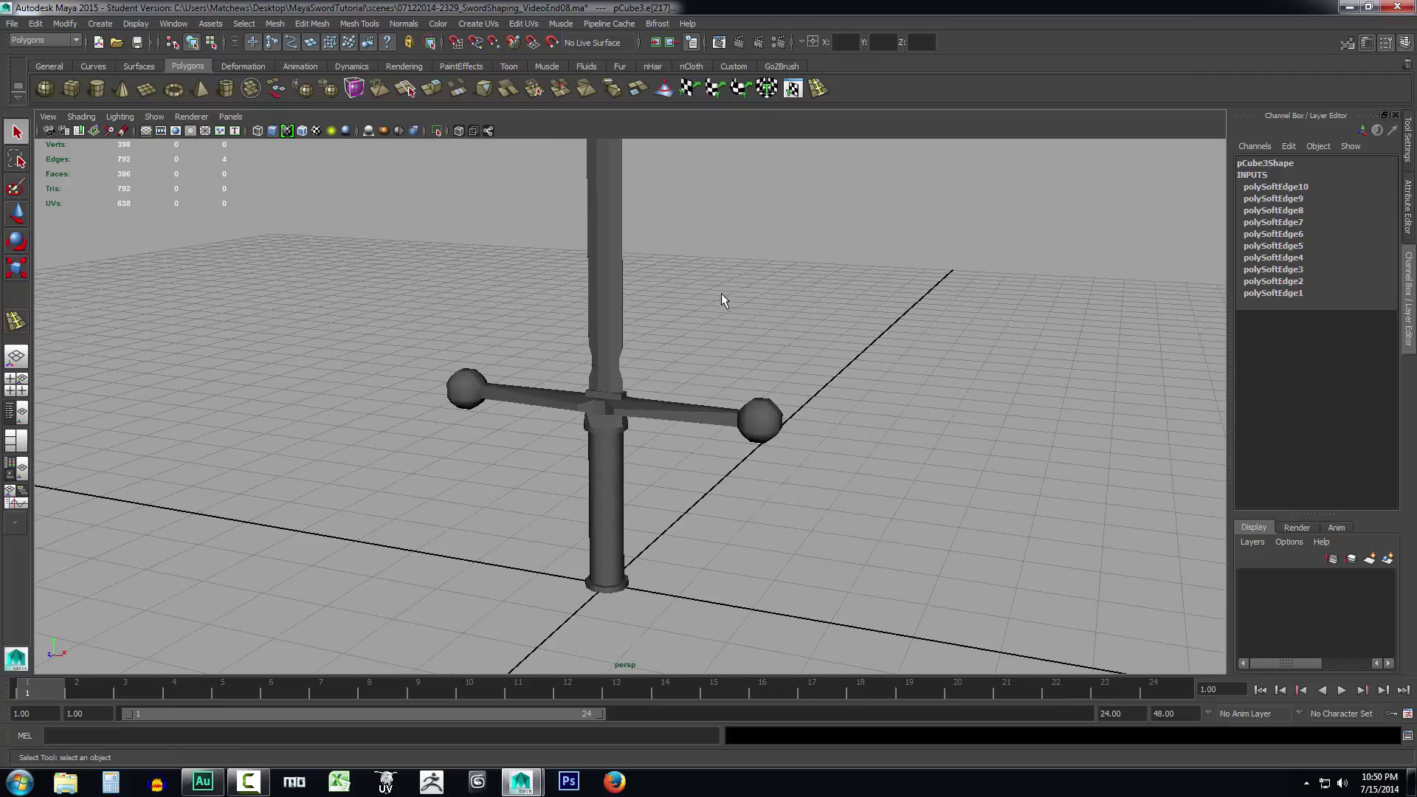
alt+drag(720, 294, 748, 245)
scroll(748, 244, down, 5)
alt+right_drag(746, 310, 744, 371)
alt+drag(744, 378, 739, 366)
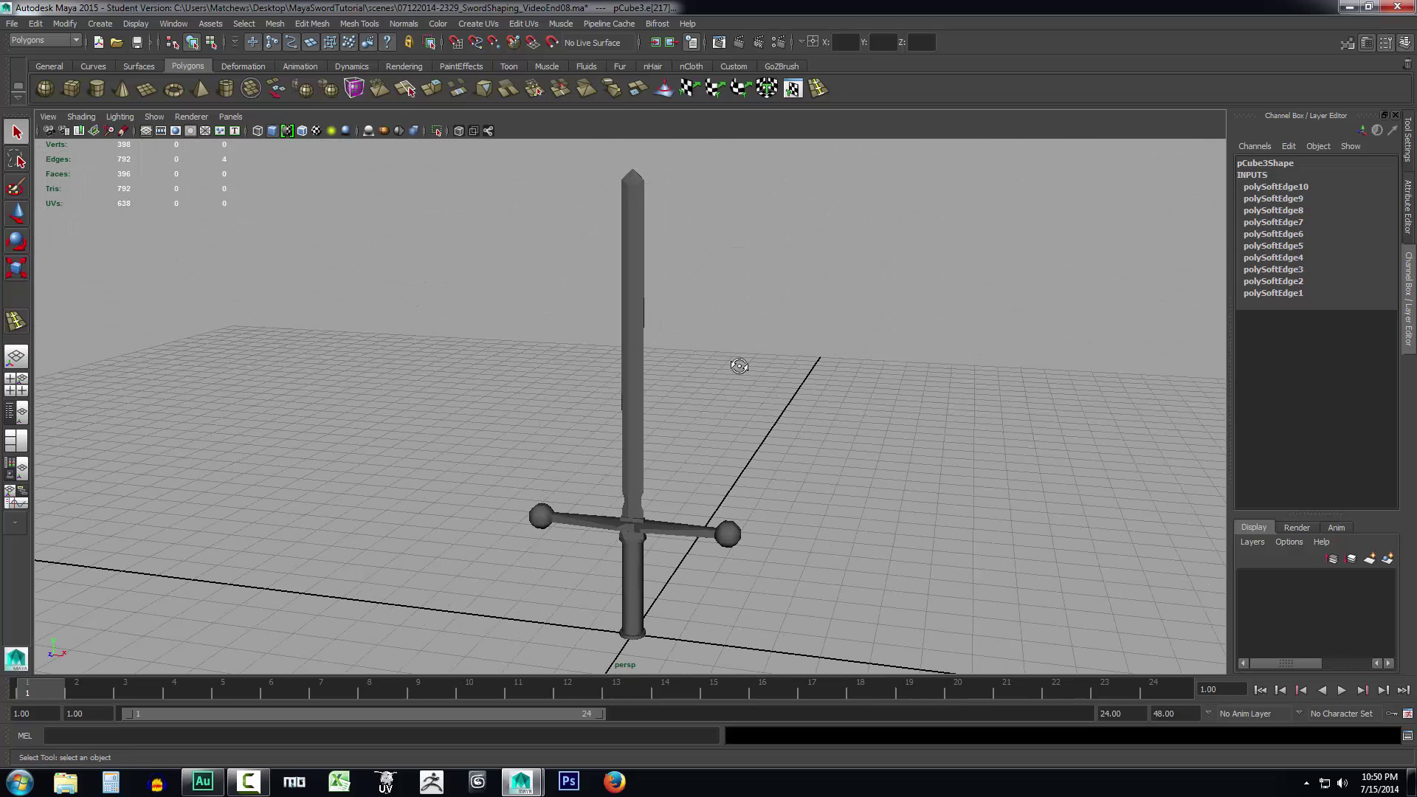